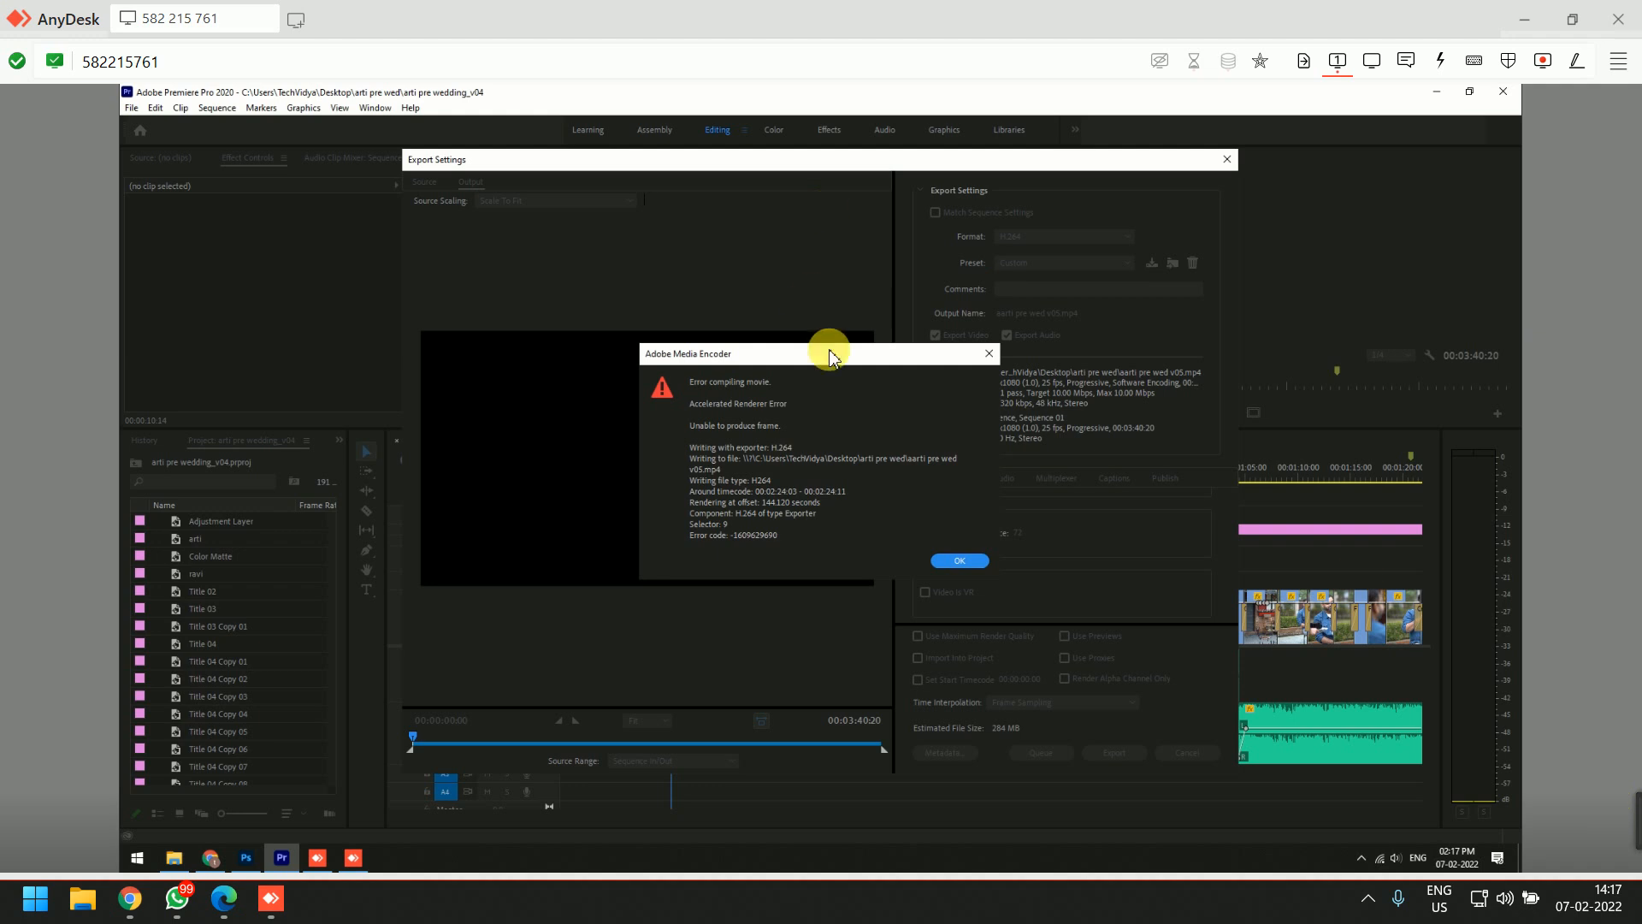
- Dismiss the export result messages and close the export settings
drag(850, 352, 805, 382)
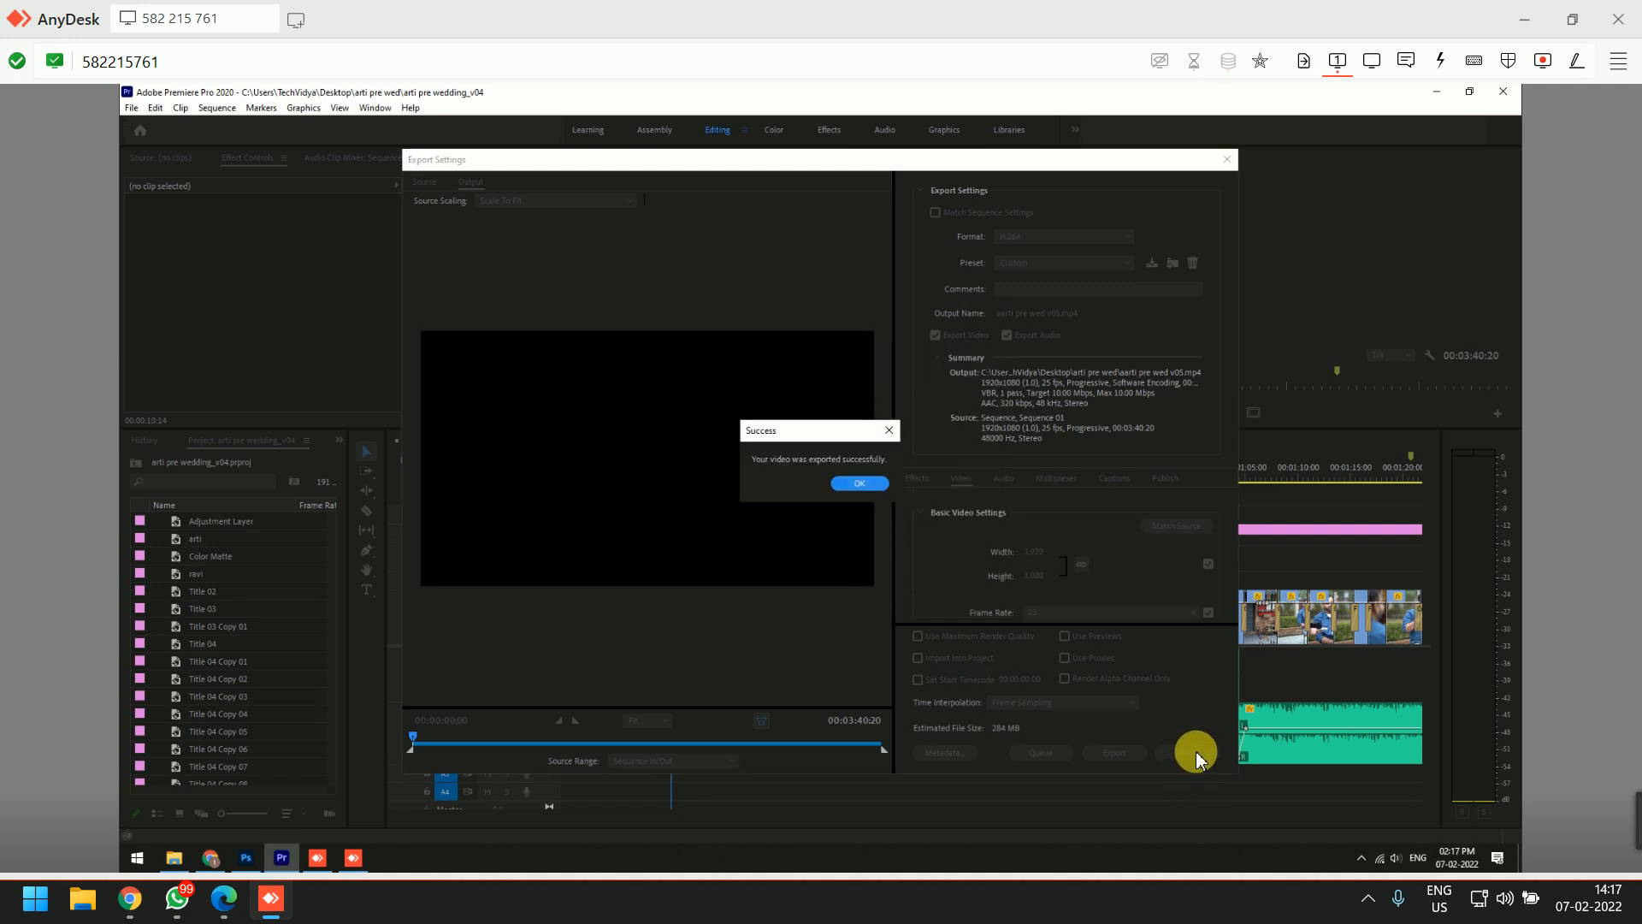
click(842, 482)
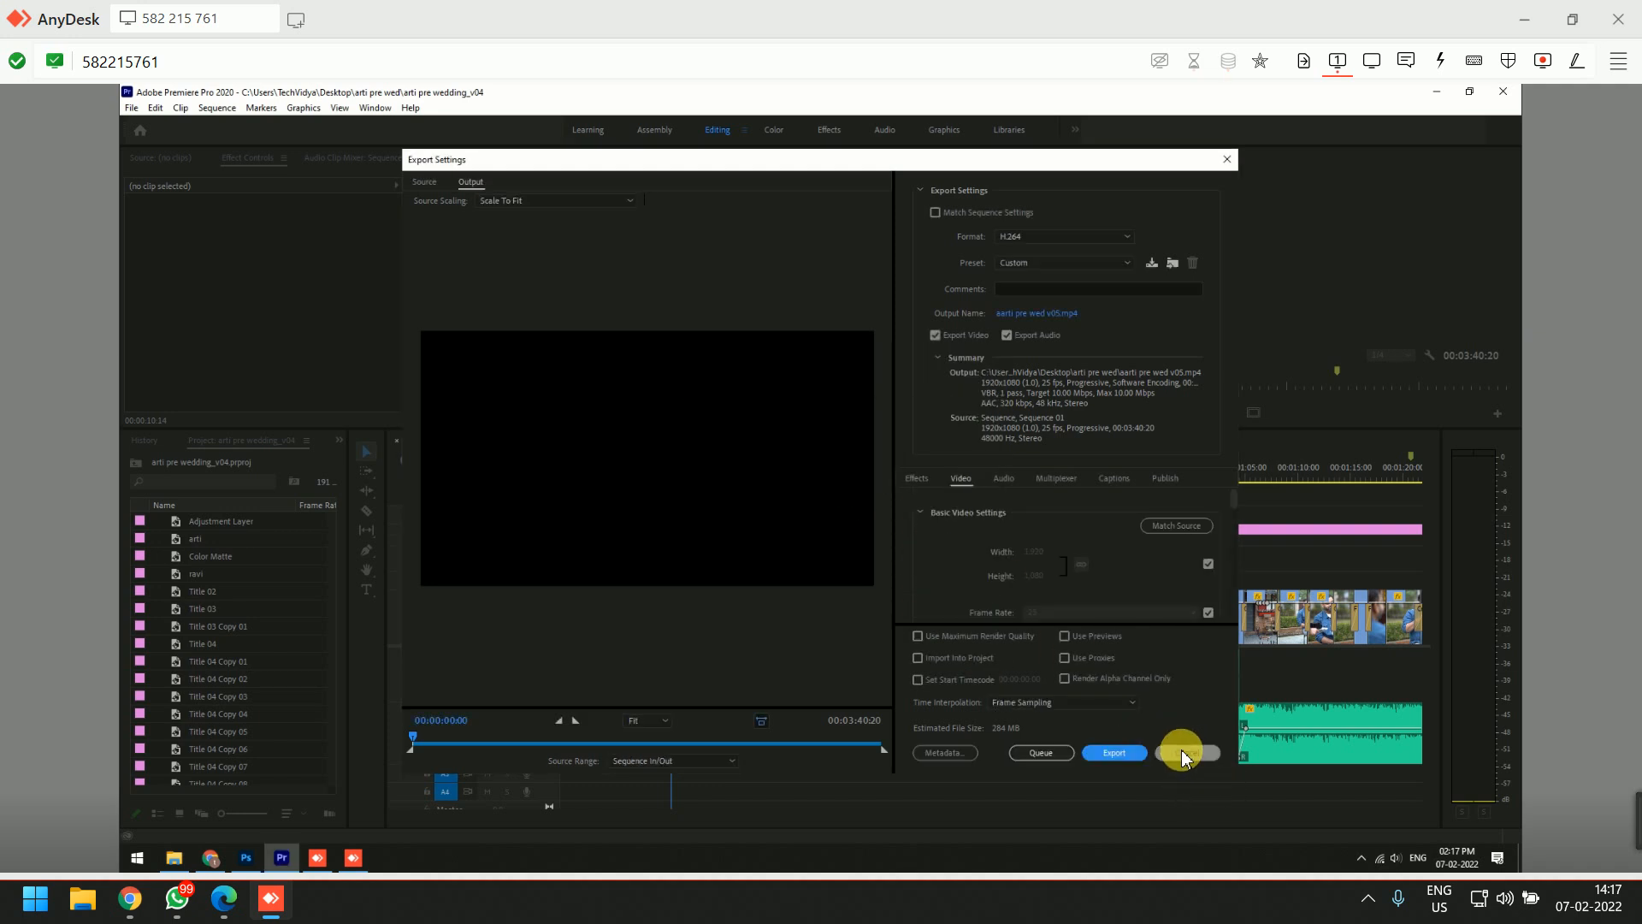
key(Escape)
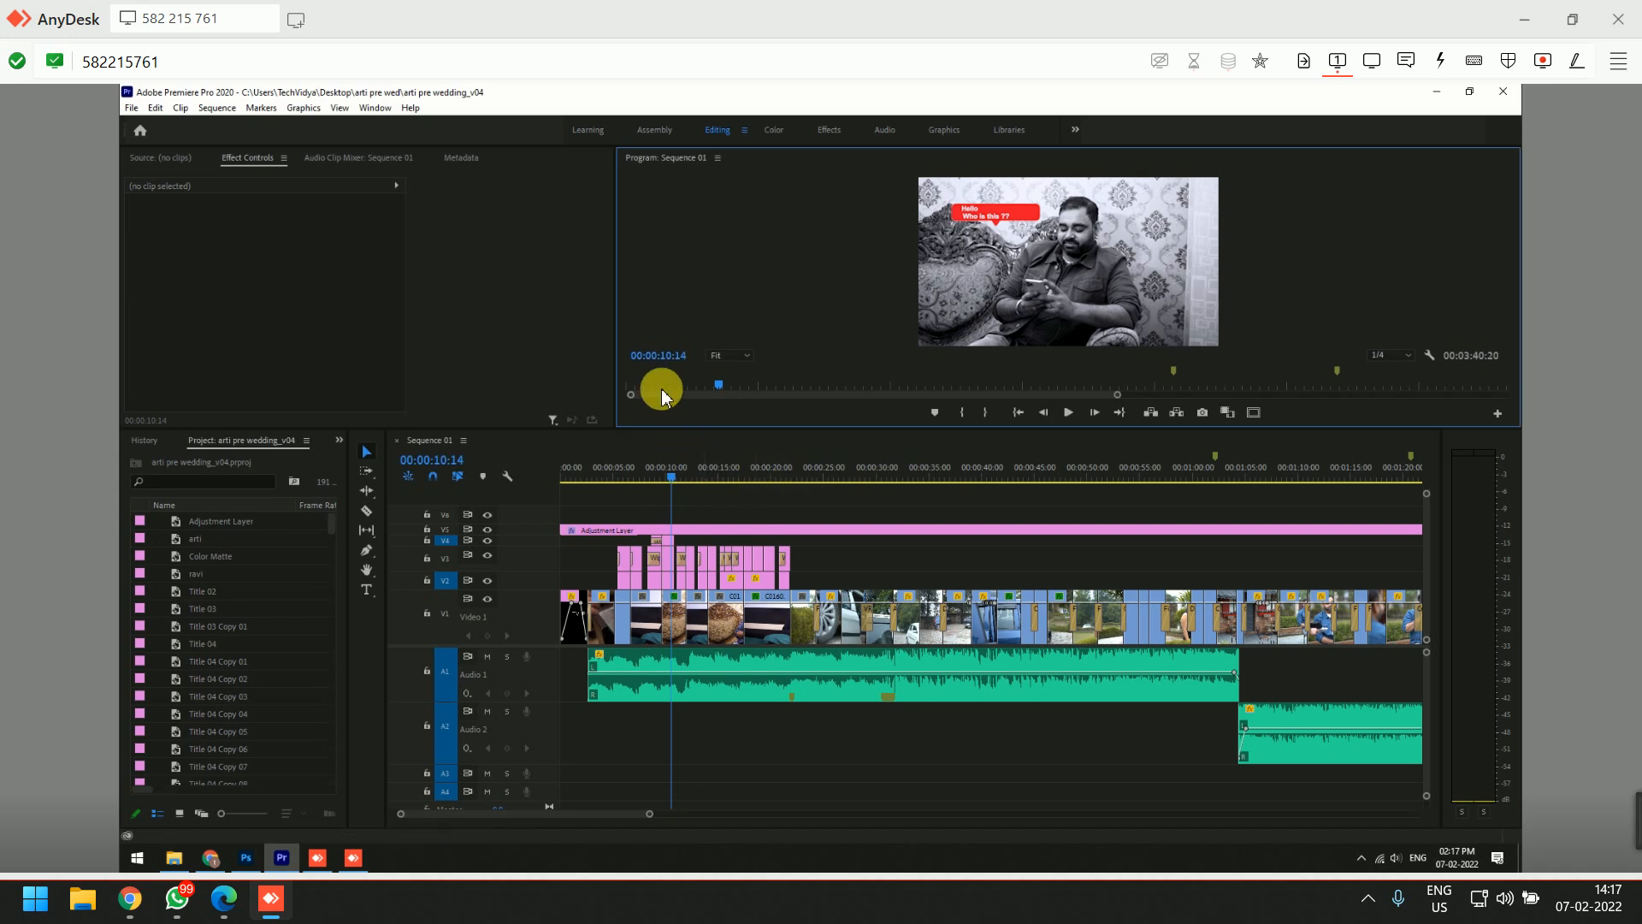
- Delete the unused media cache files and confirm the Media Cache preferences
click(159, 110)
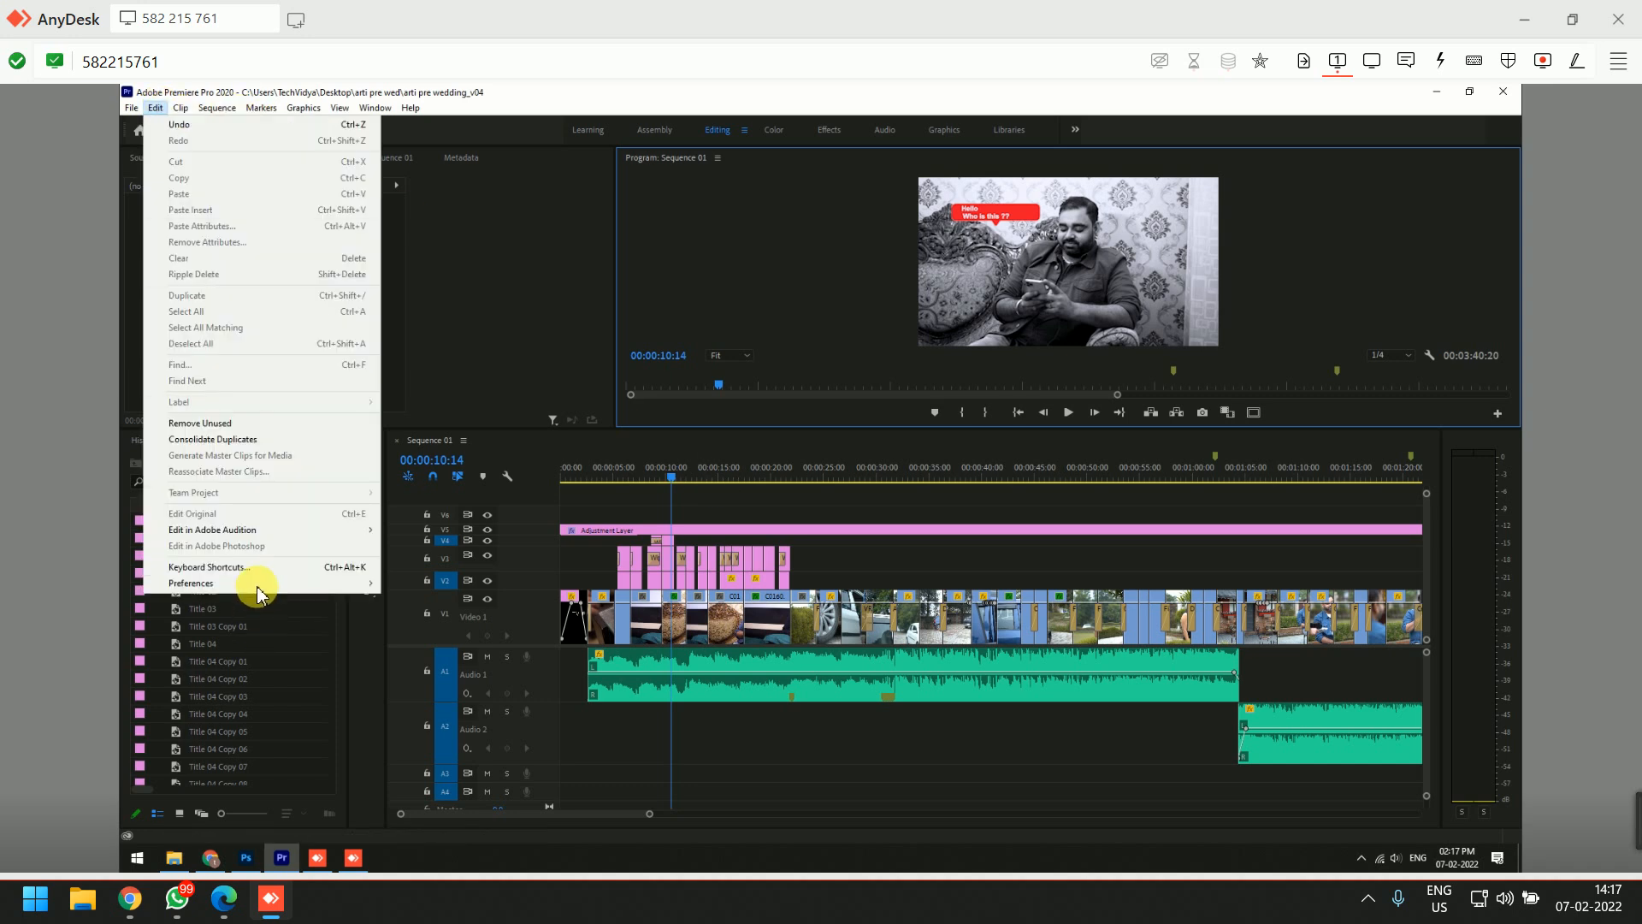
mouse_move(261, 586)
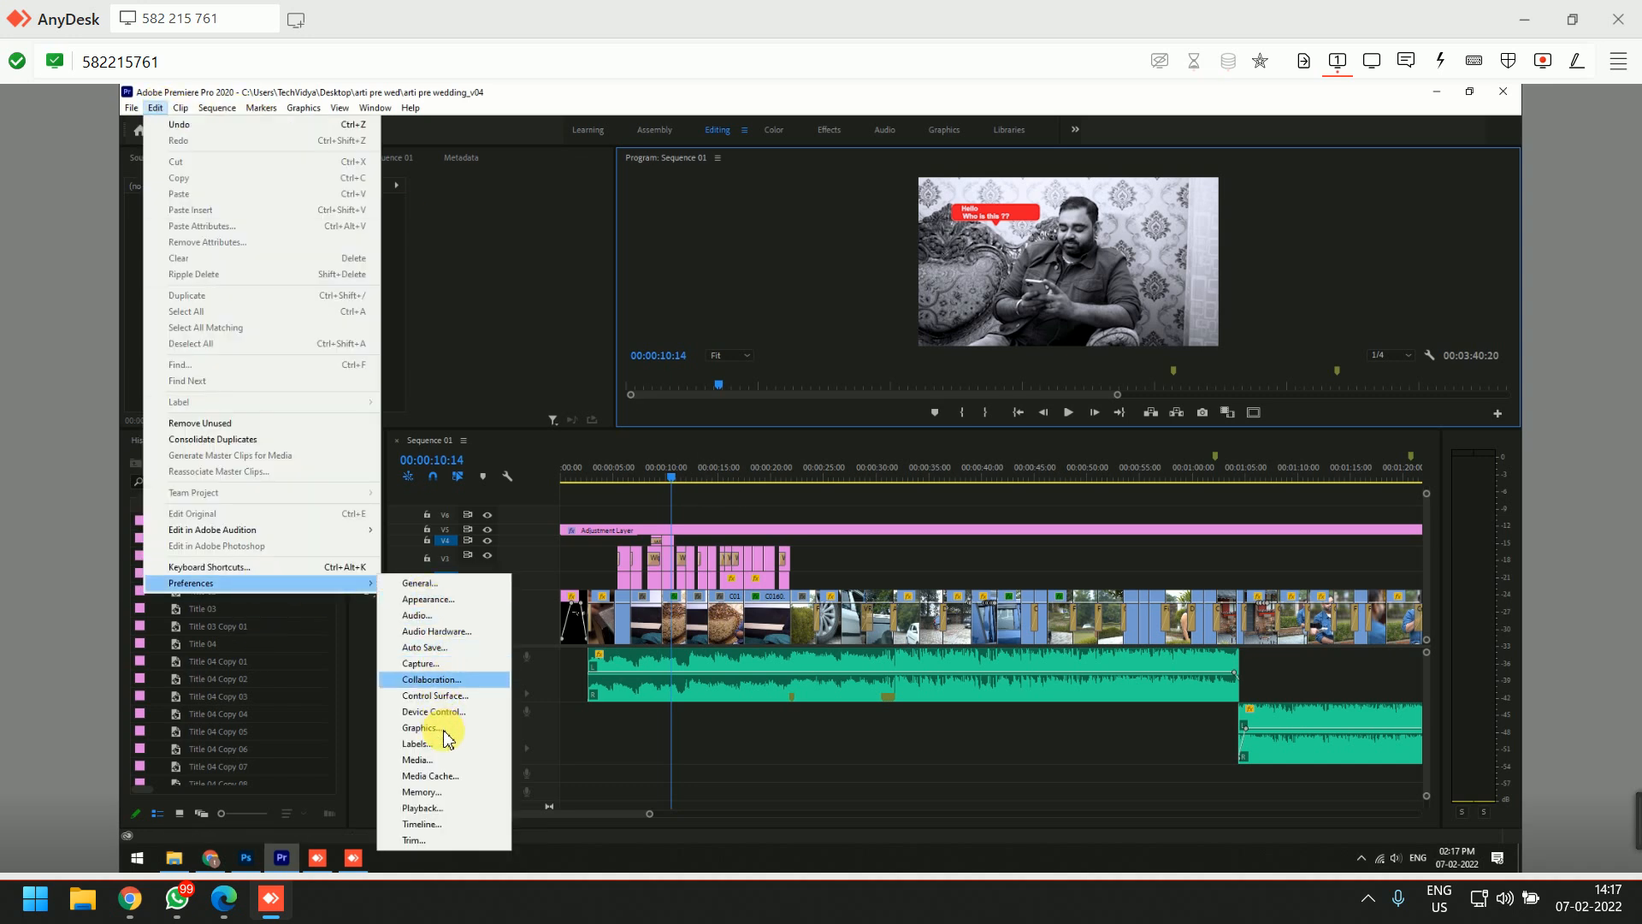
click(436, 775)
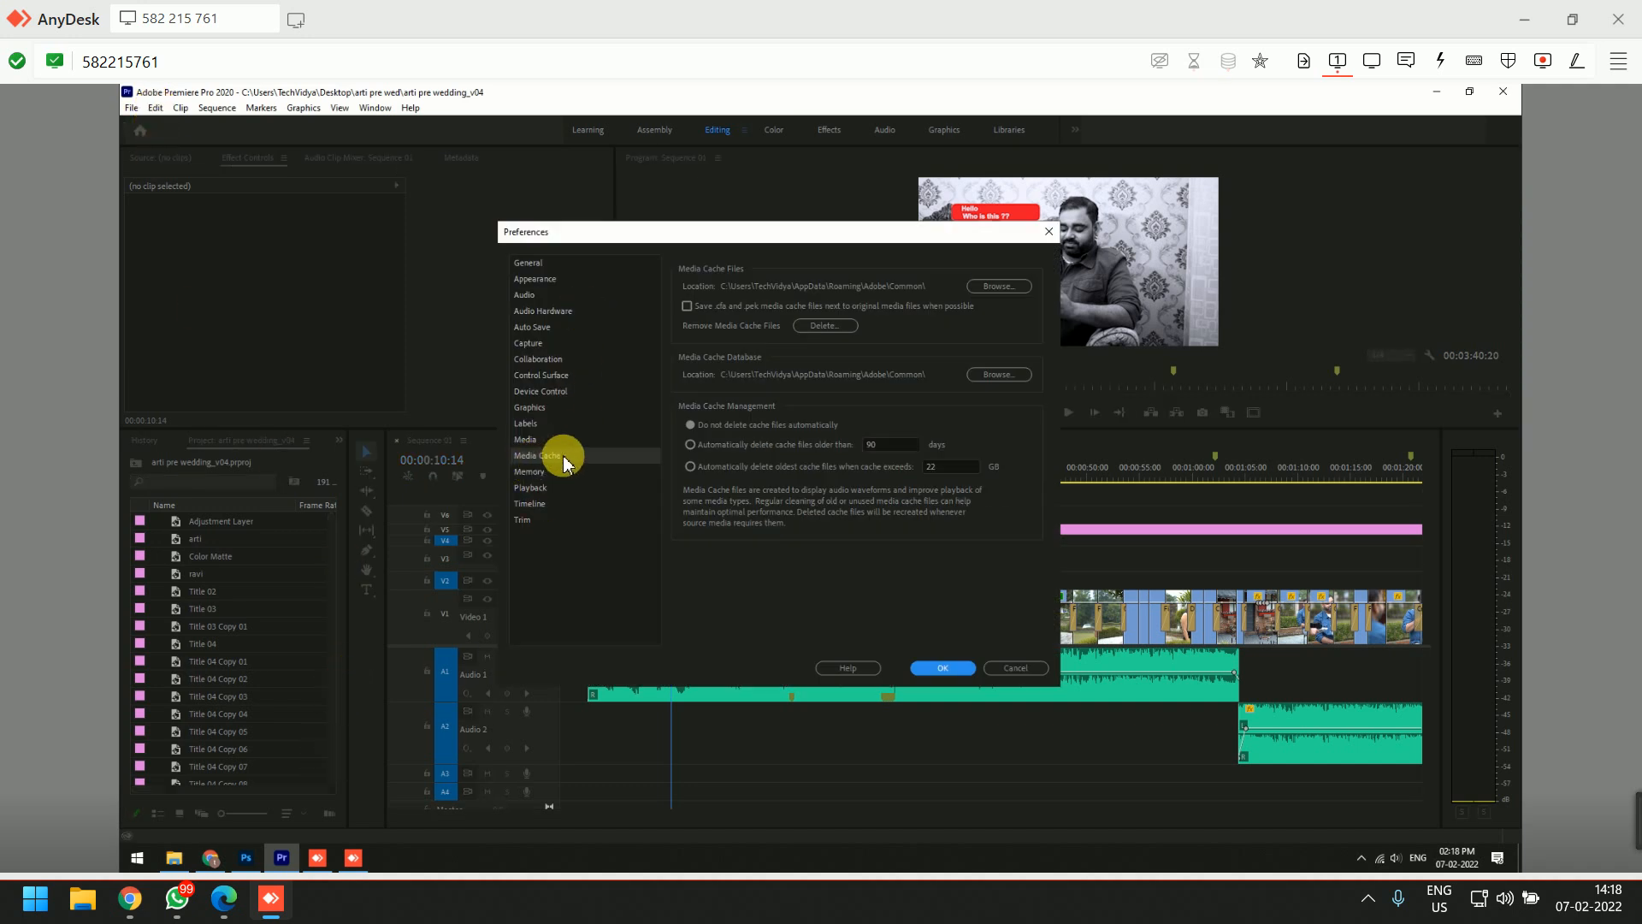
click(831, 331)
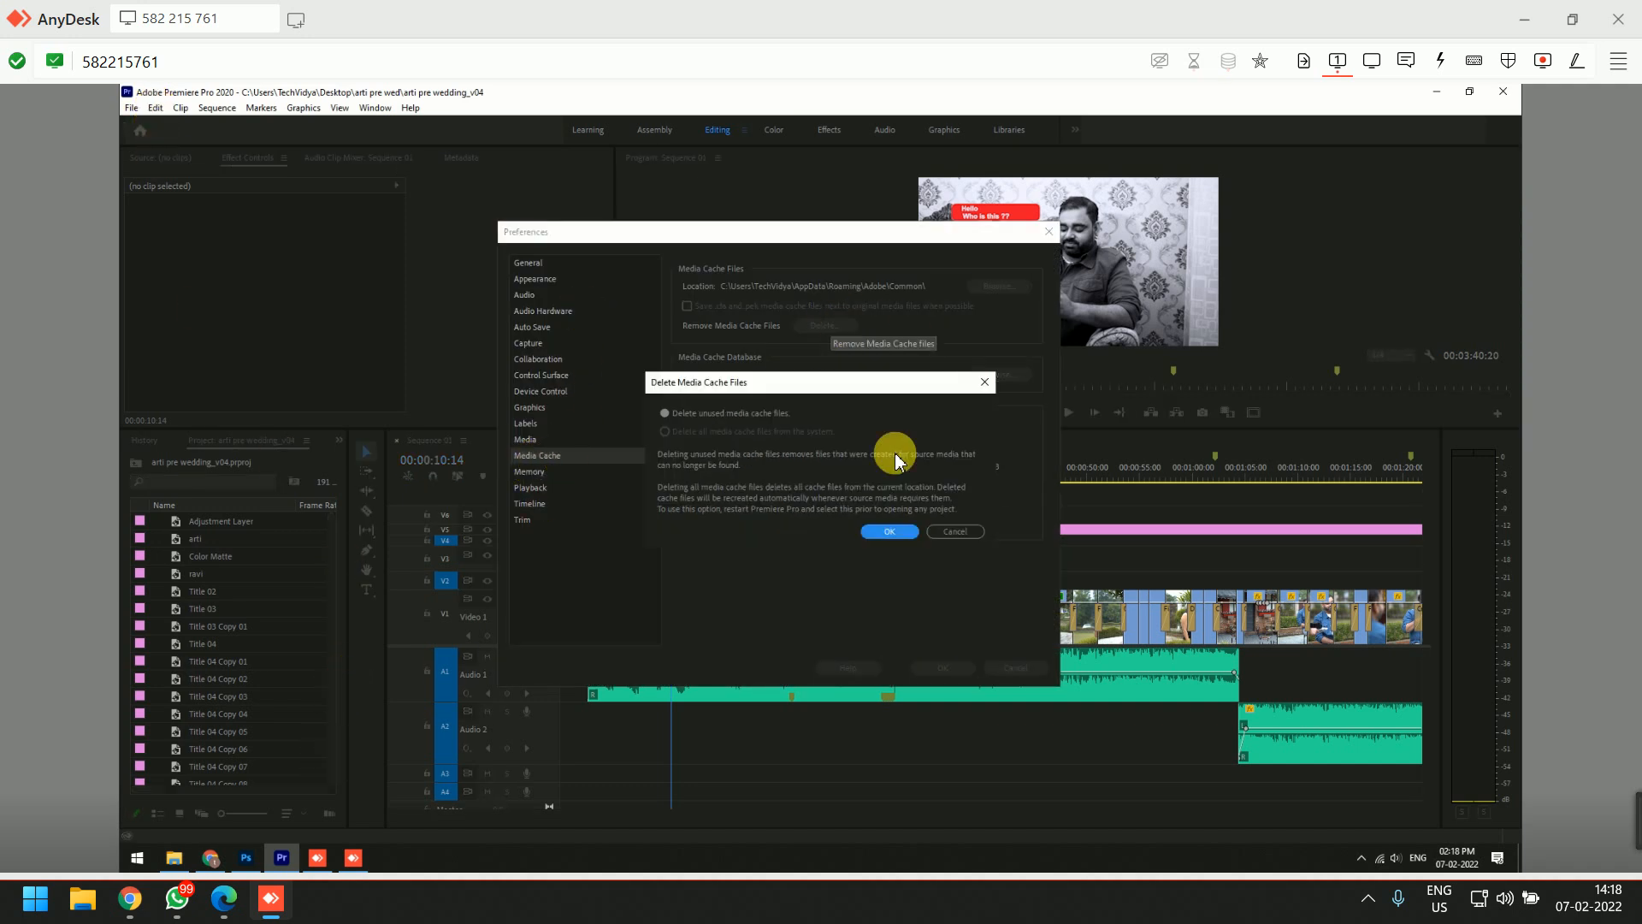
click(922, 547)
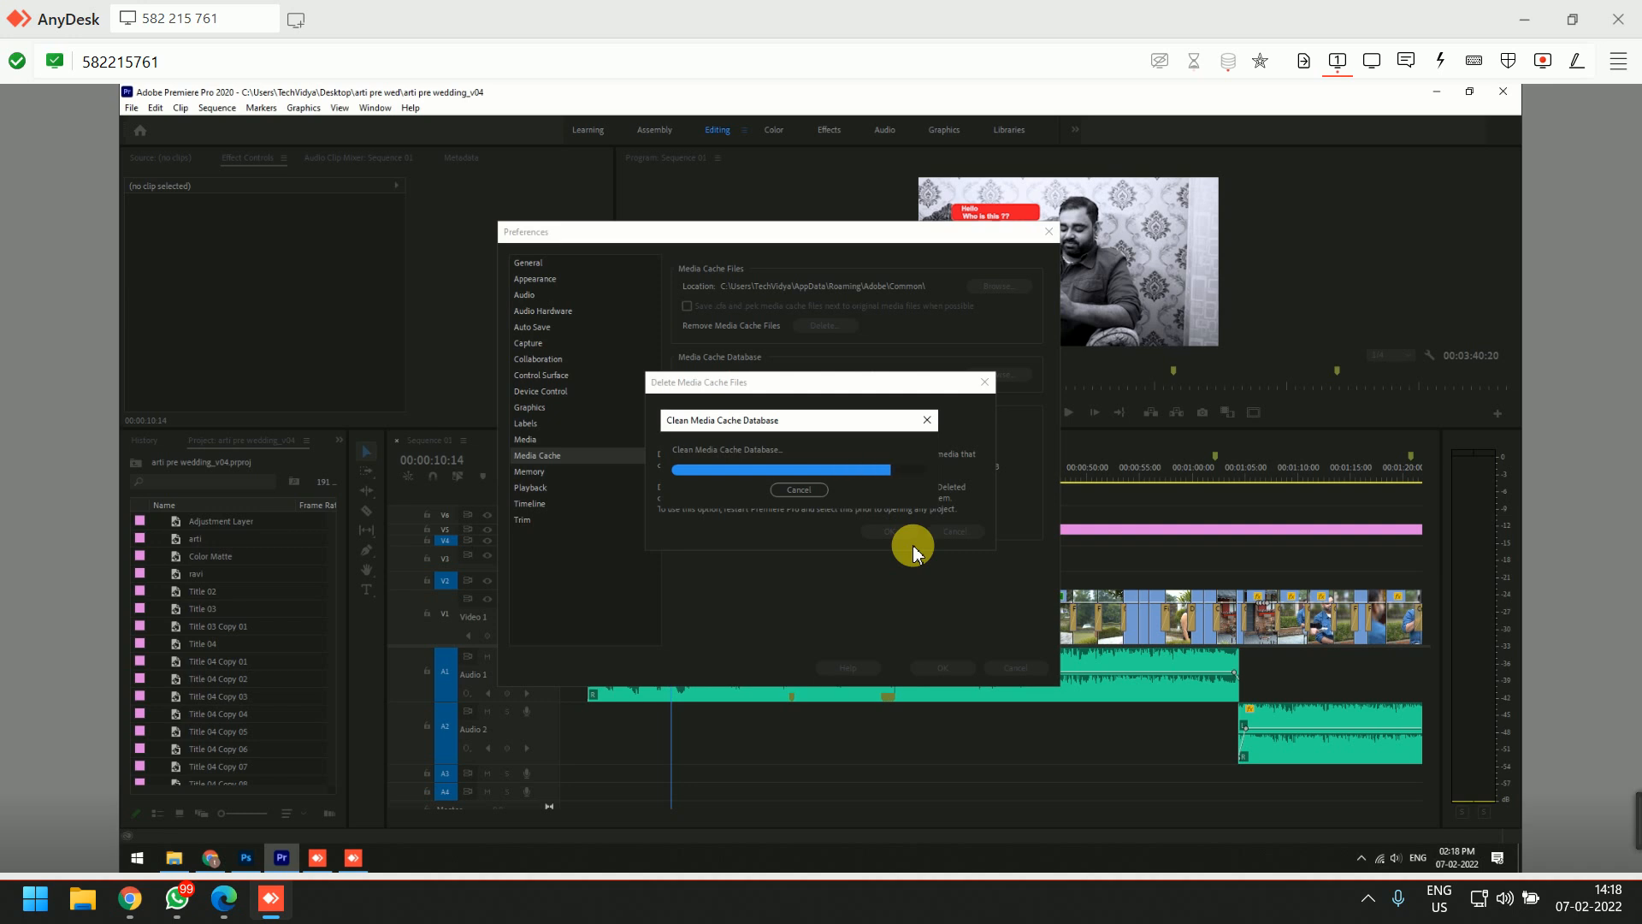
click(944, 668)
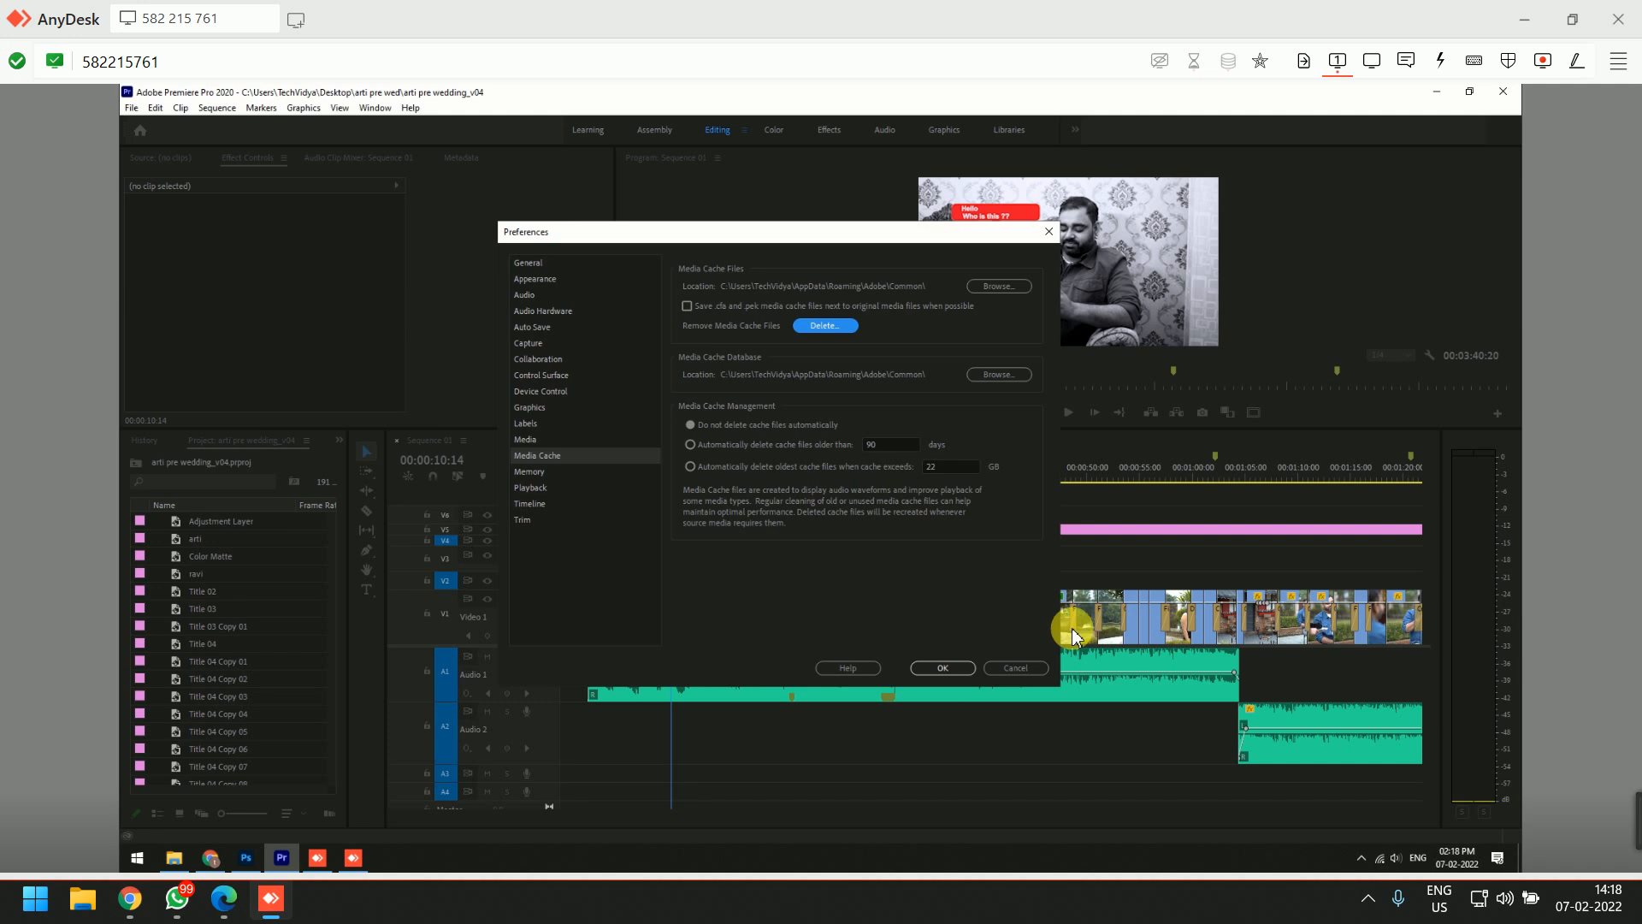
- Try to export Sequence 01 as H.264 with the Match Source - High bitrate preset
click(891, 505)
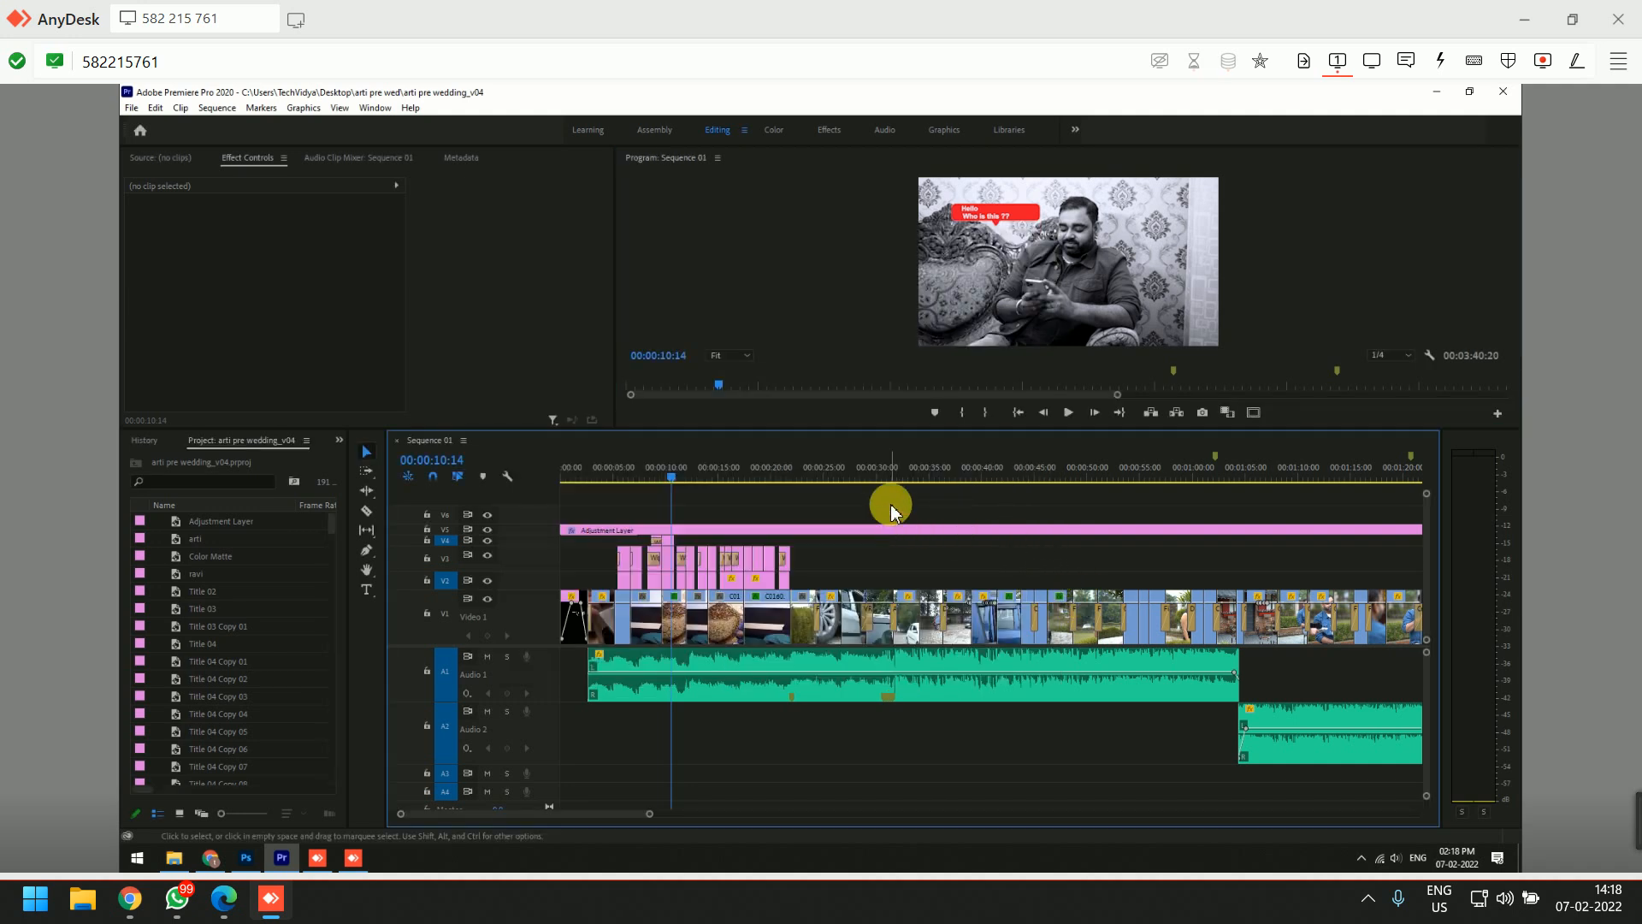
key(minus)
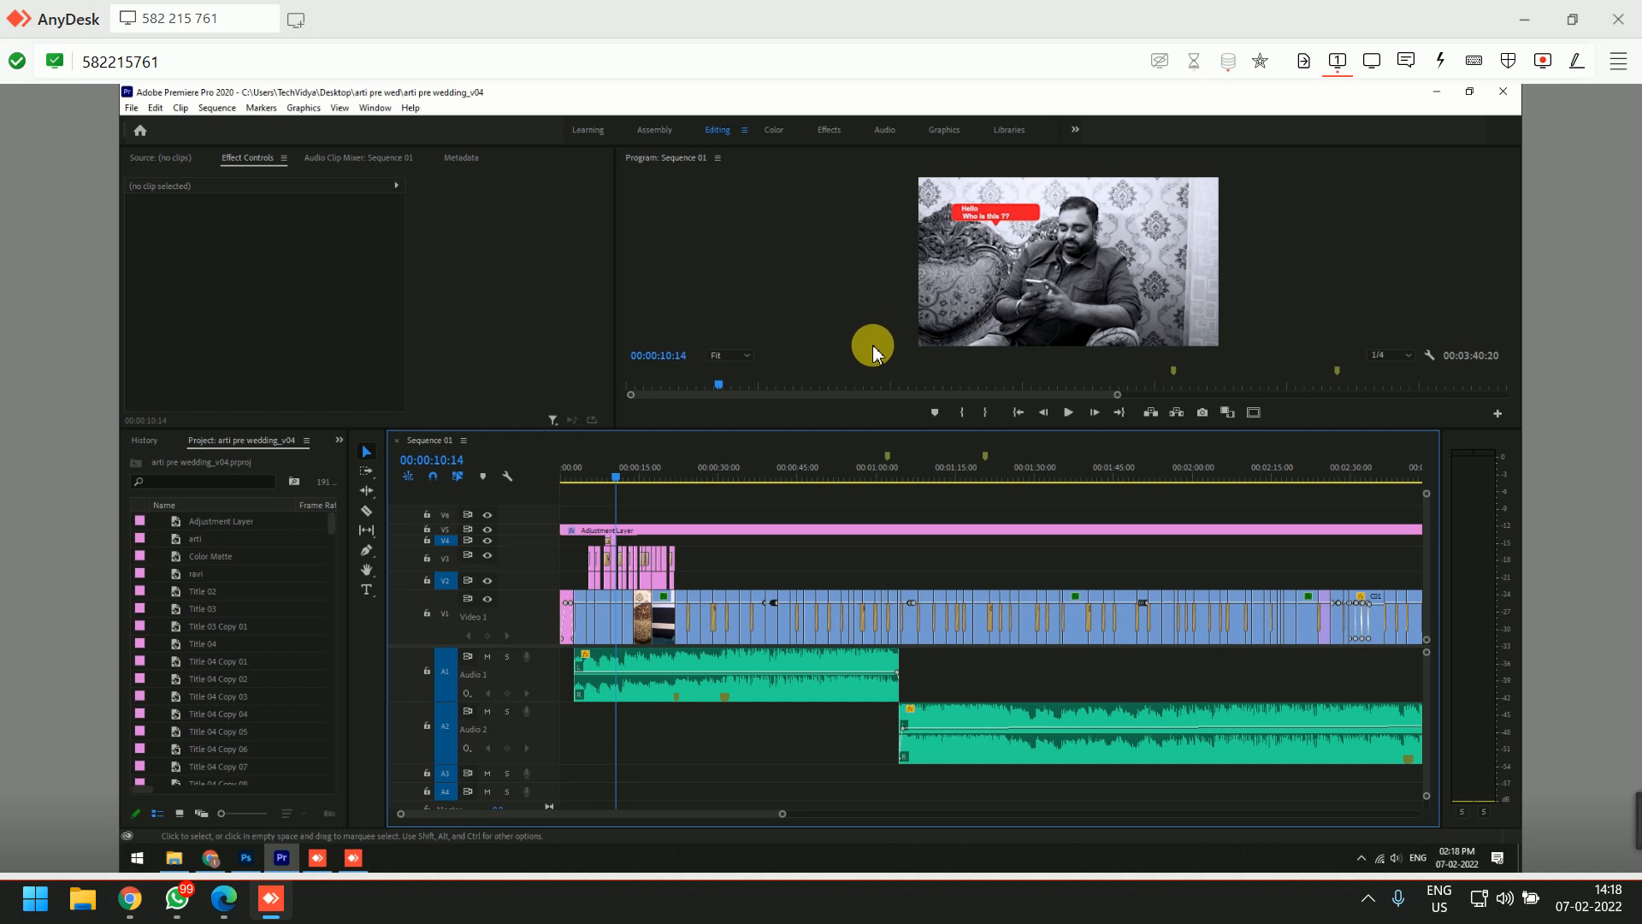
key(ctrl+m)
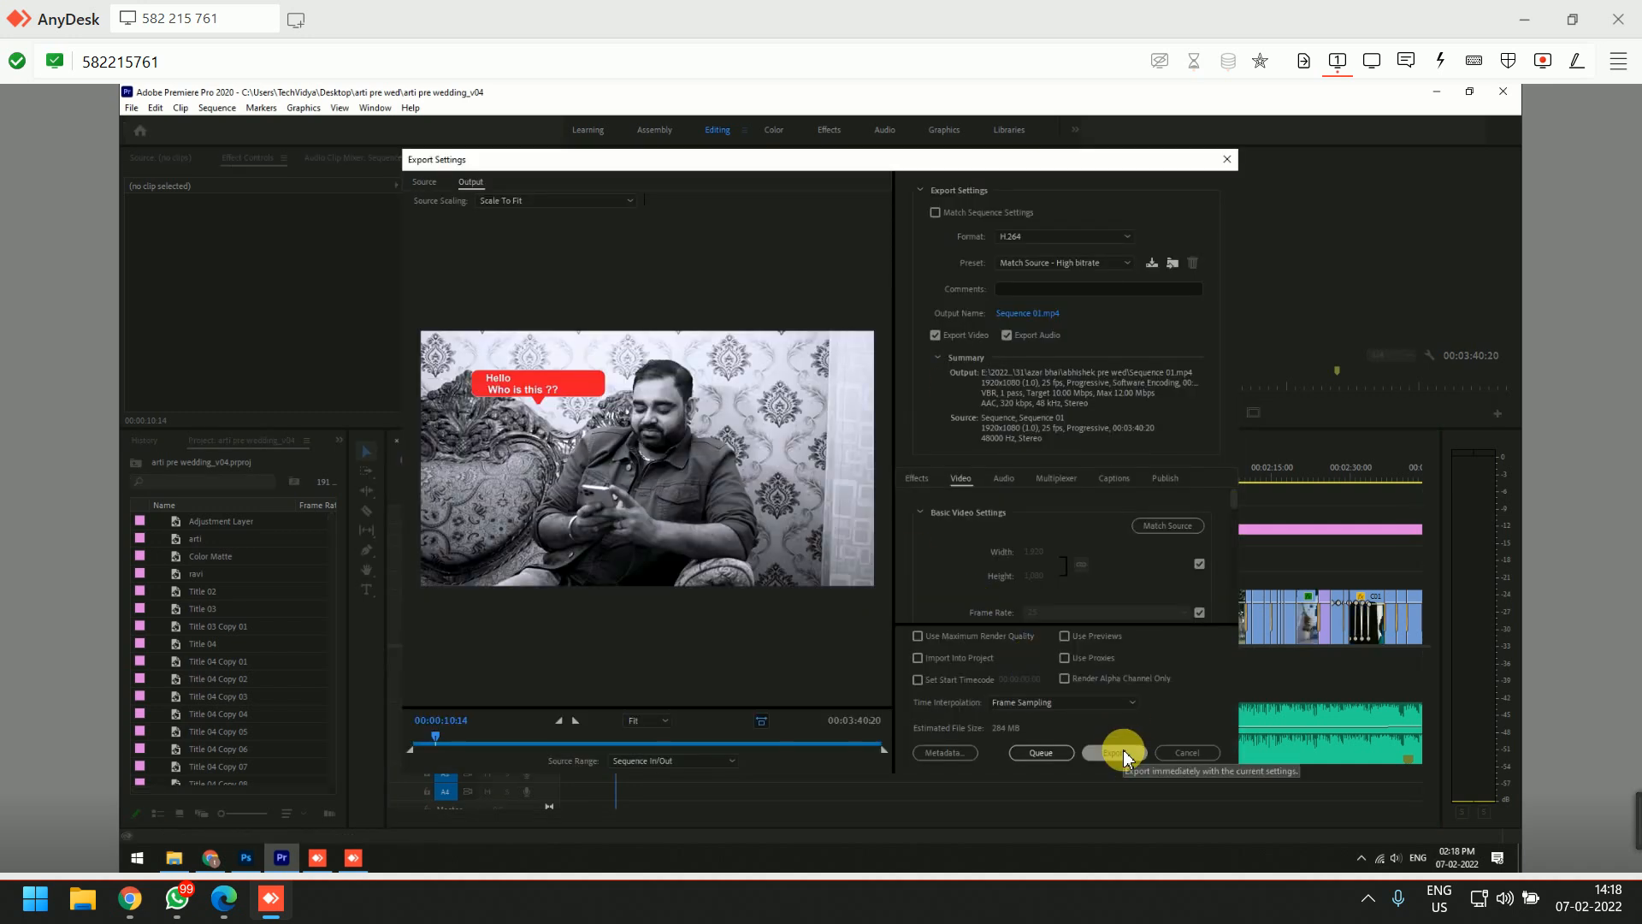
click(1123, 754)
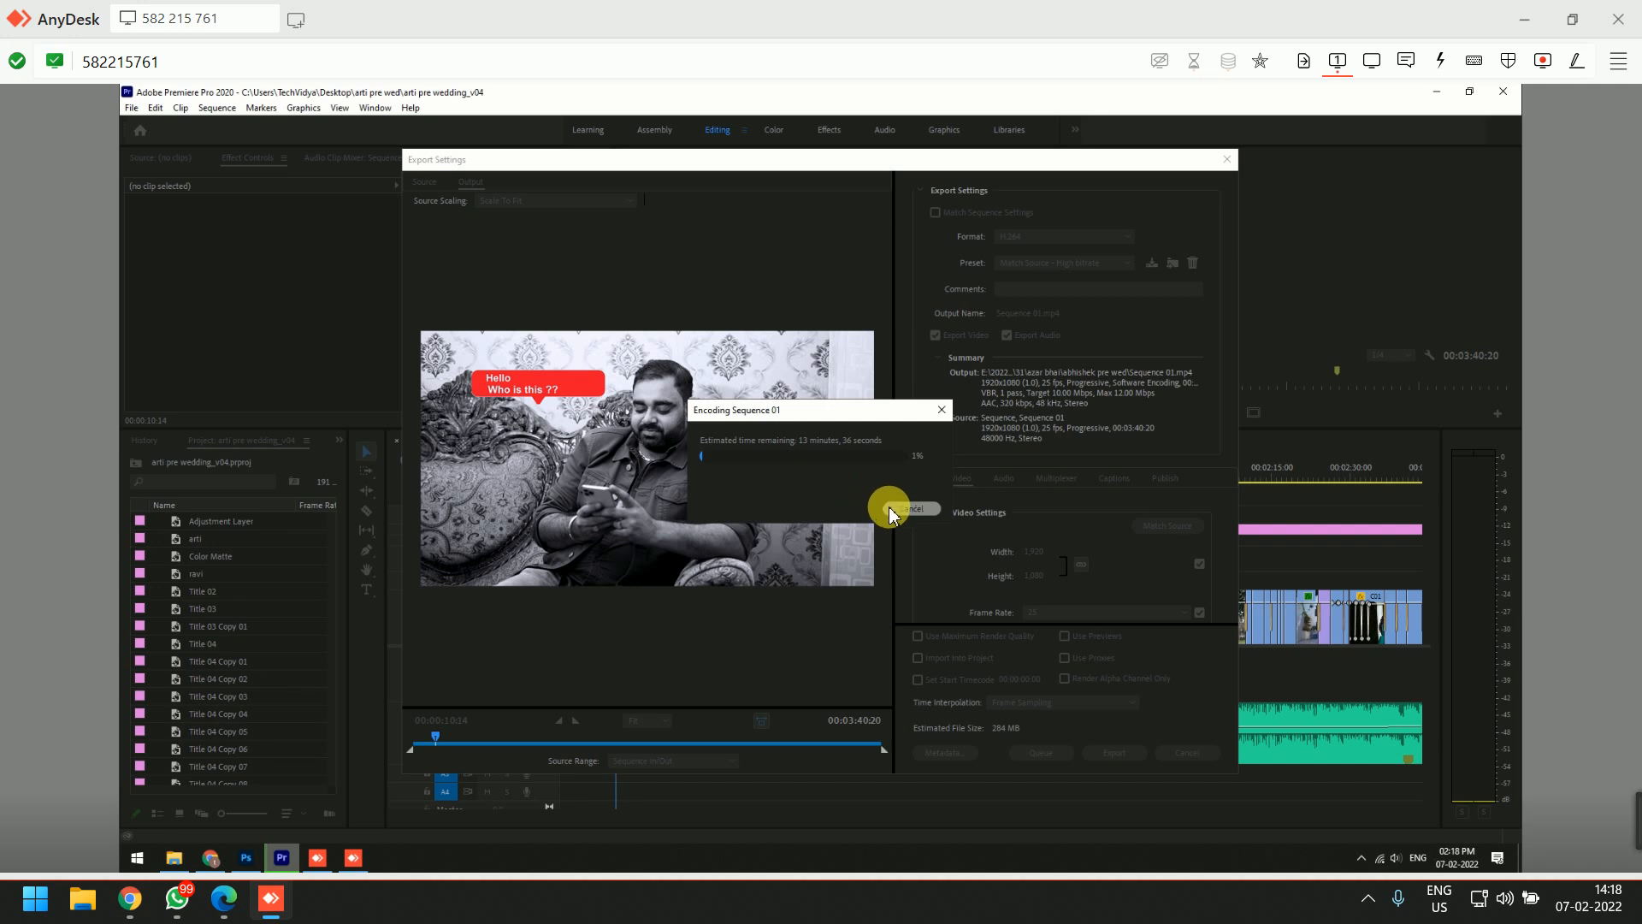
click(1184, 753)
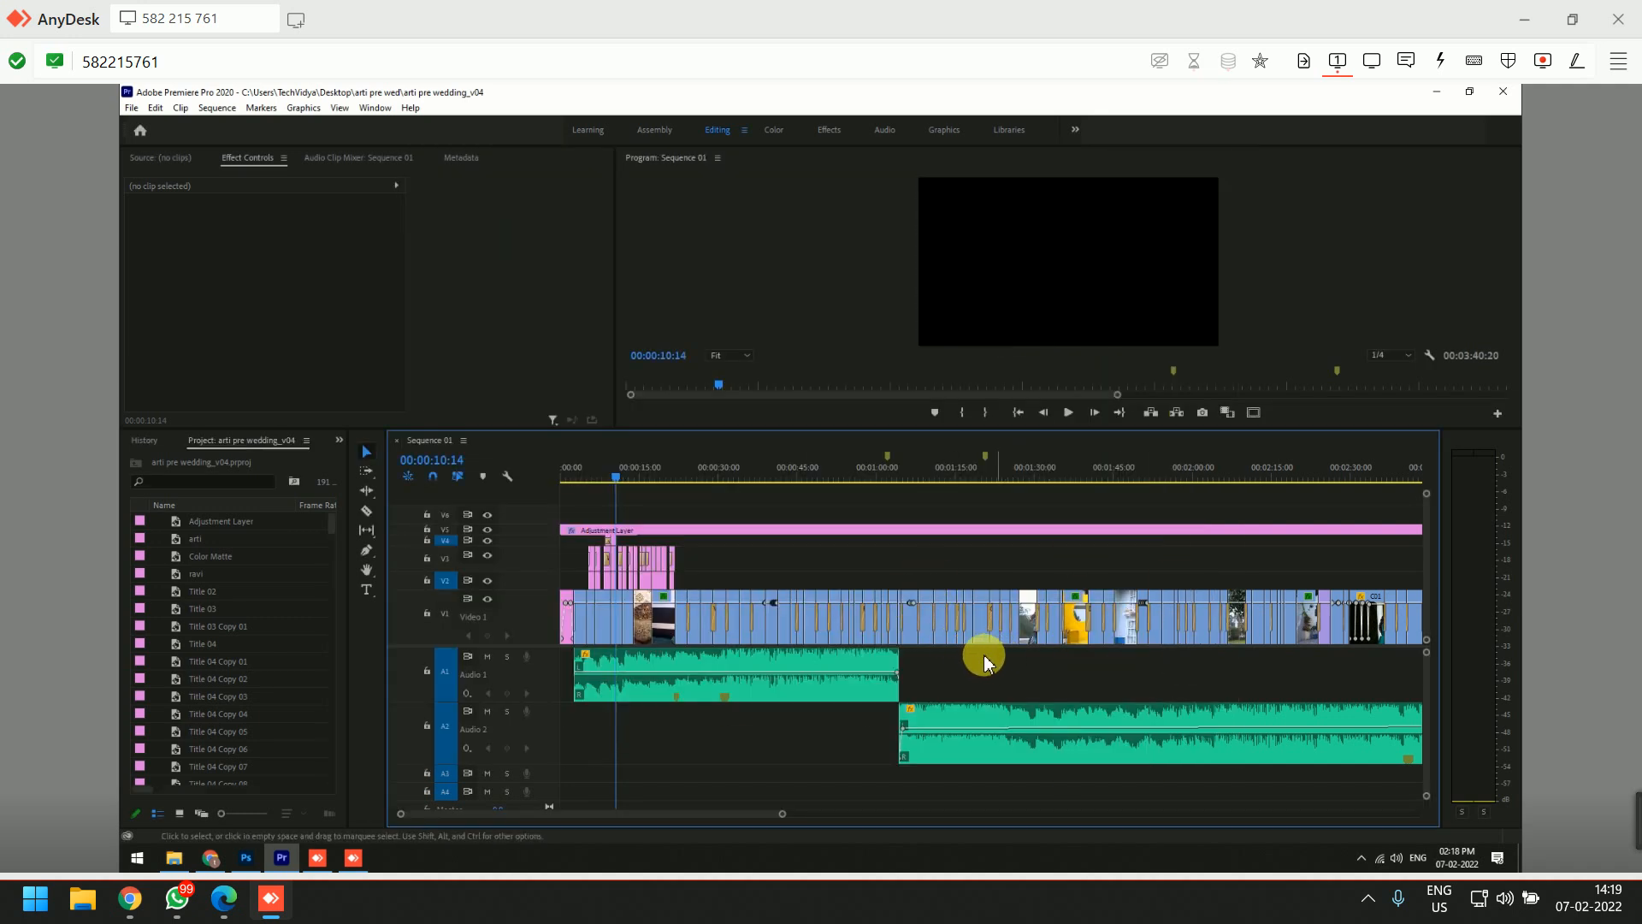
key(minus)
key(minus)
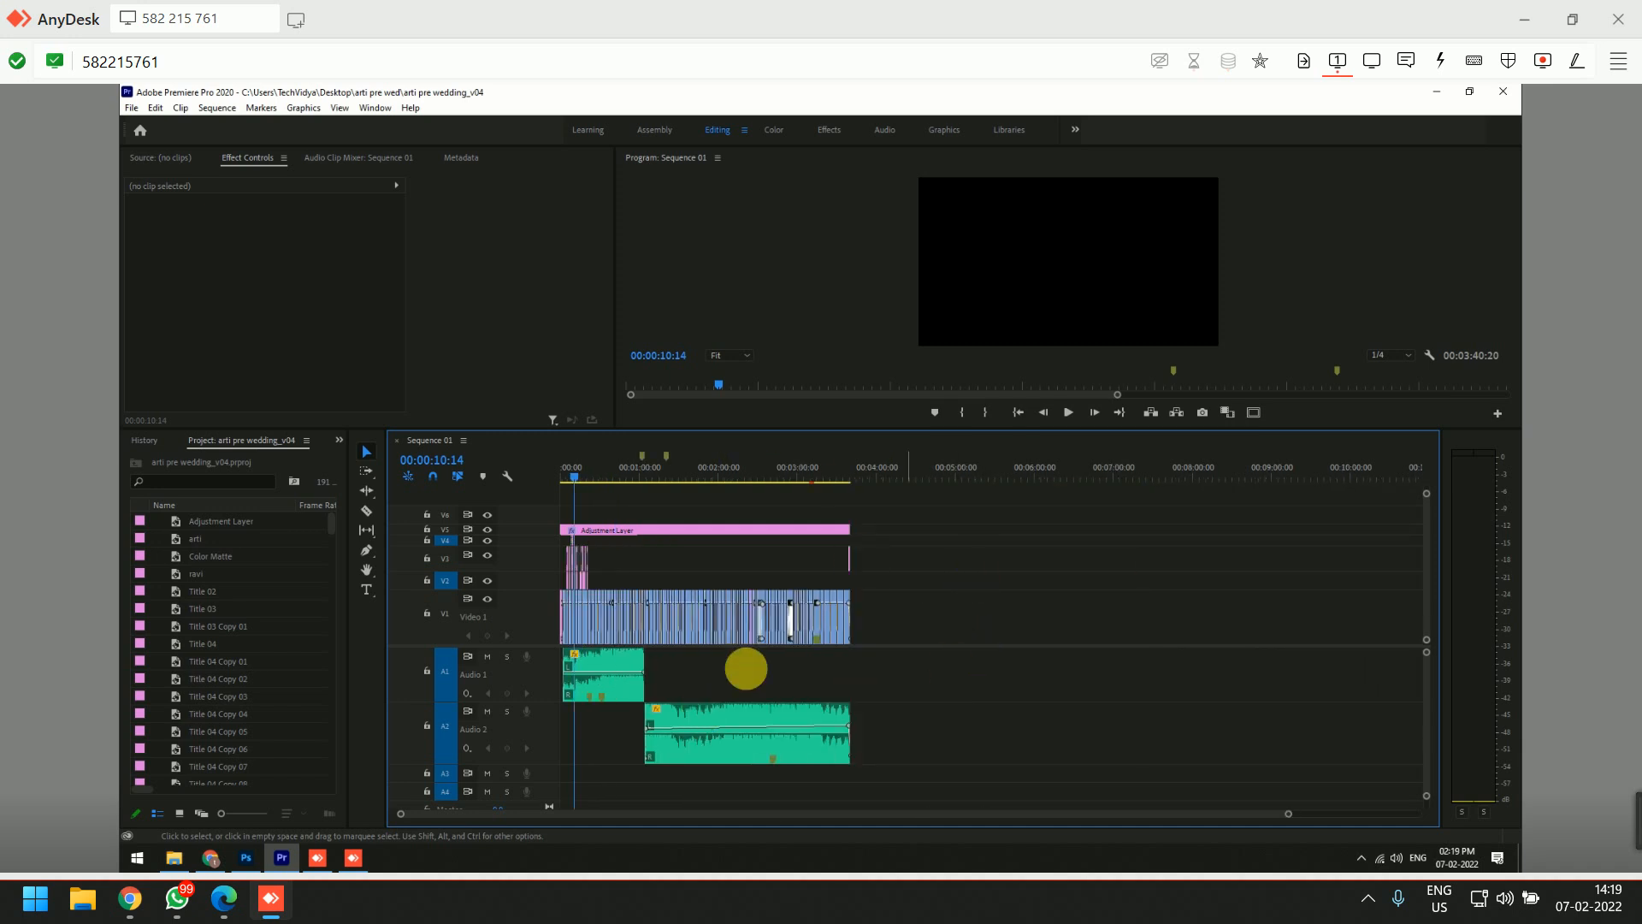
key(equal)
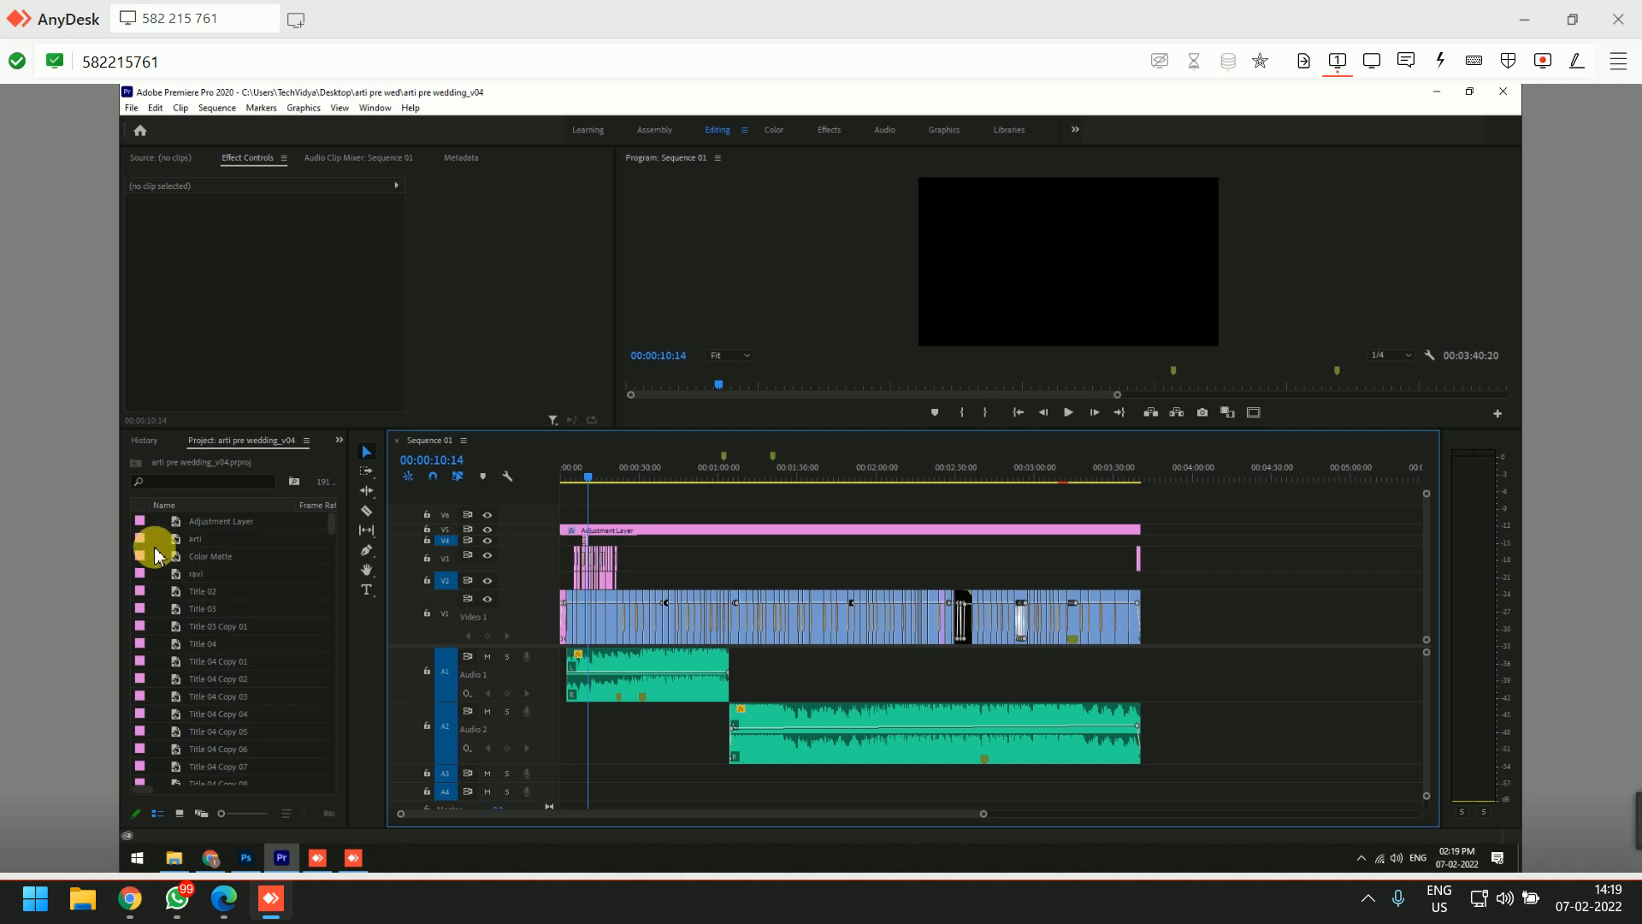
click(227, 125)
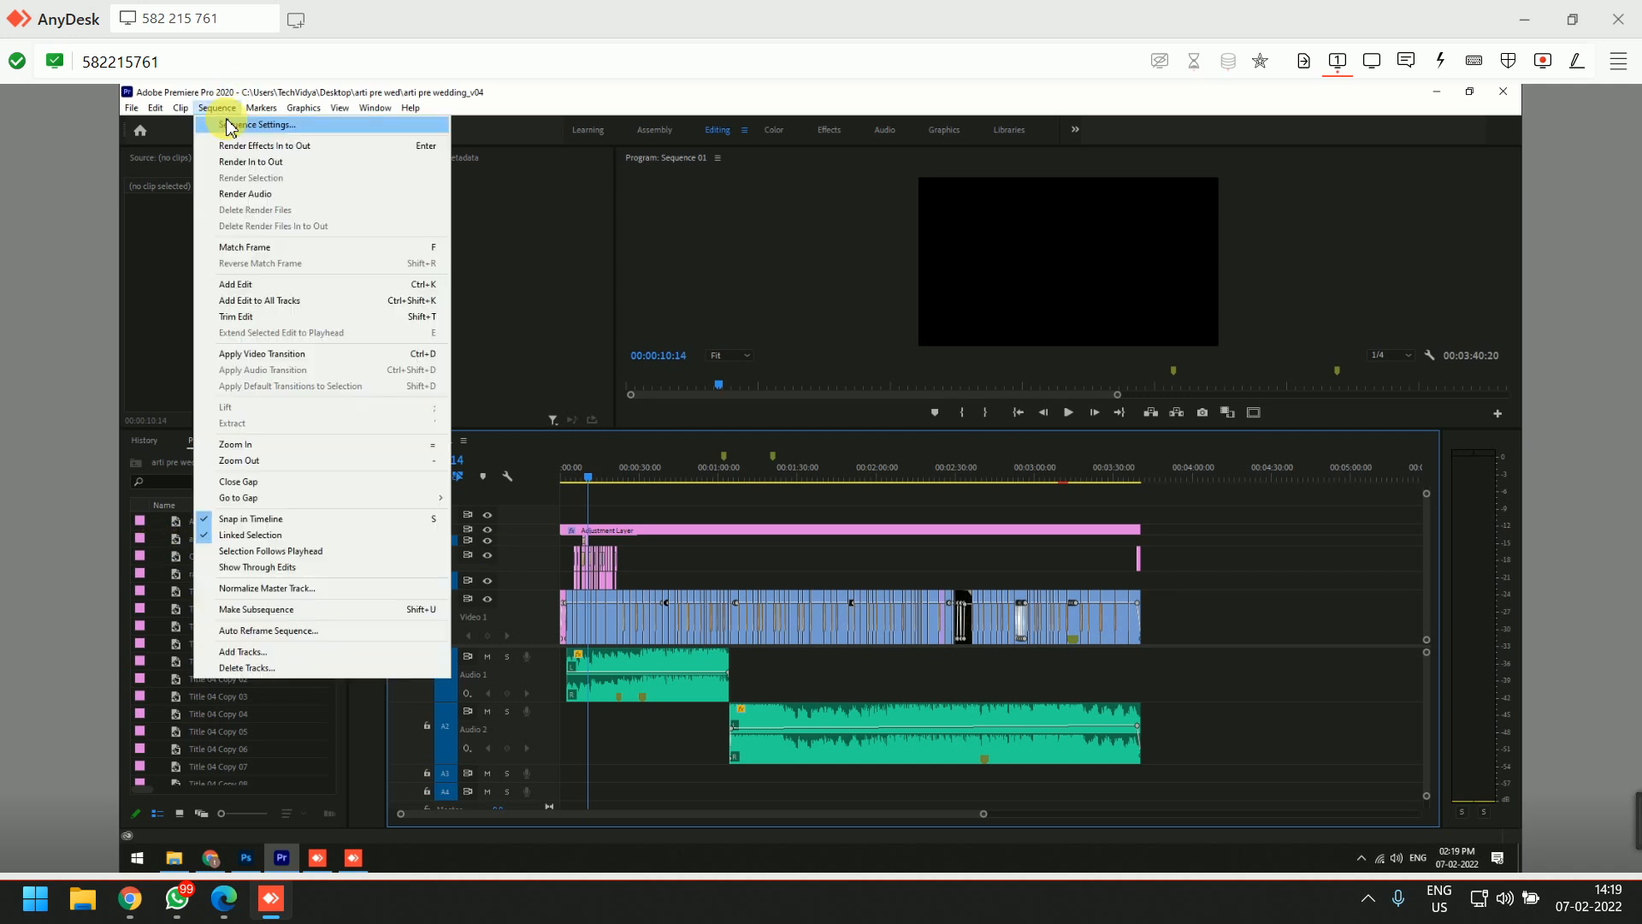
click(342, 216)
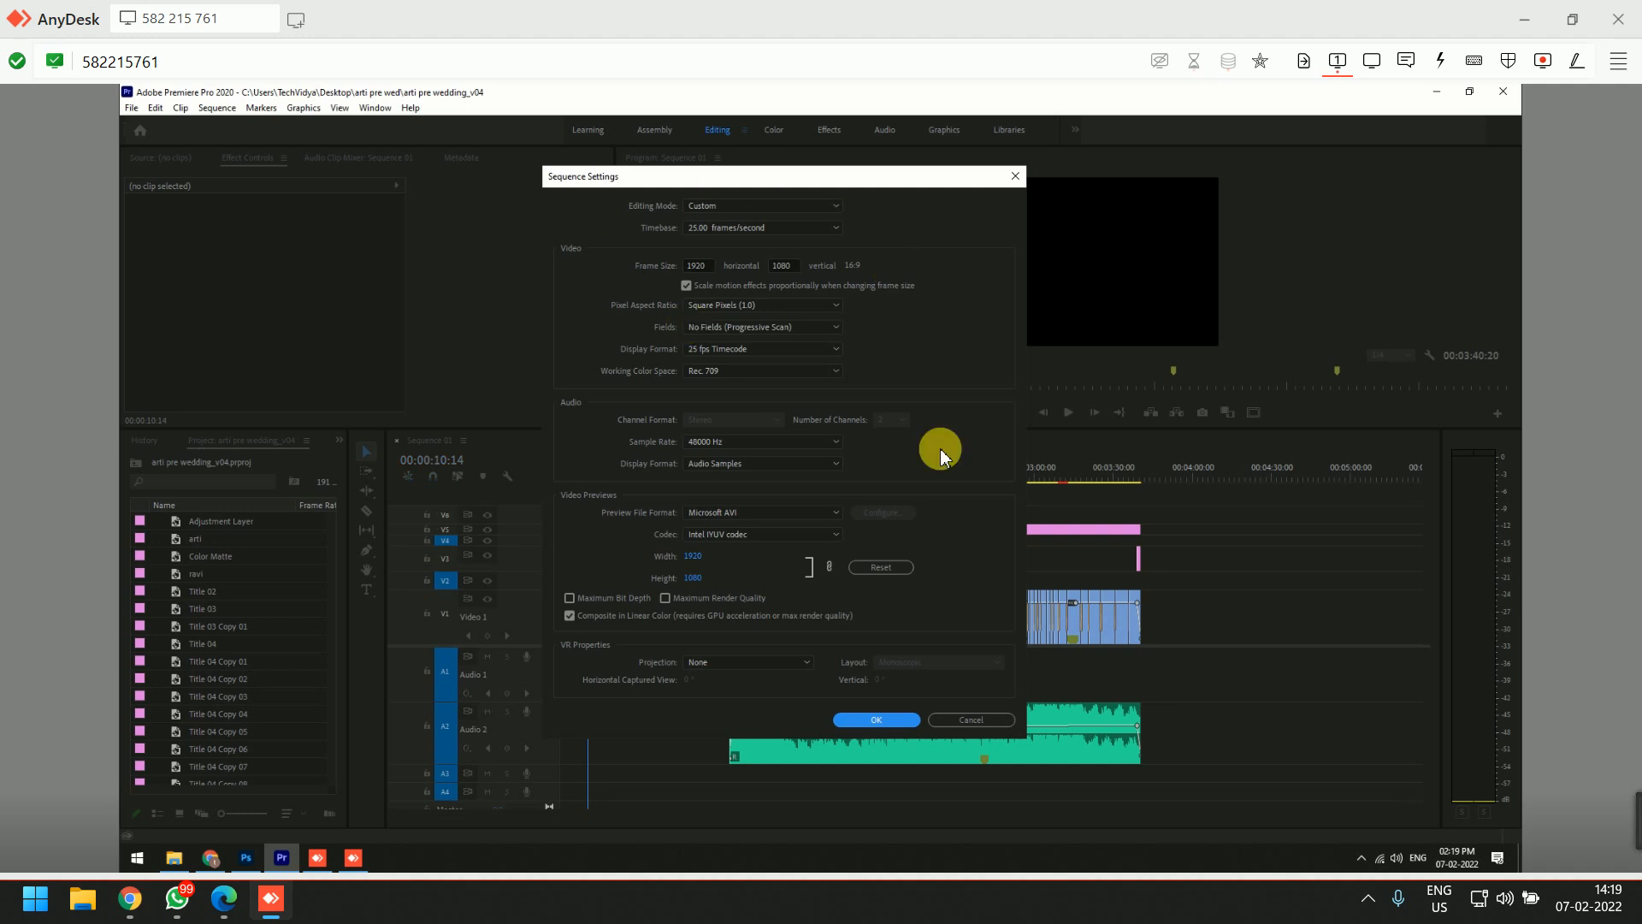
click(734, 514)
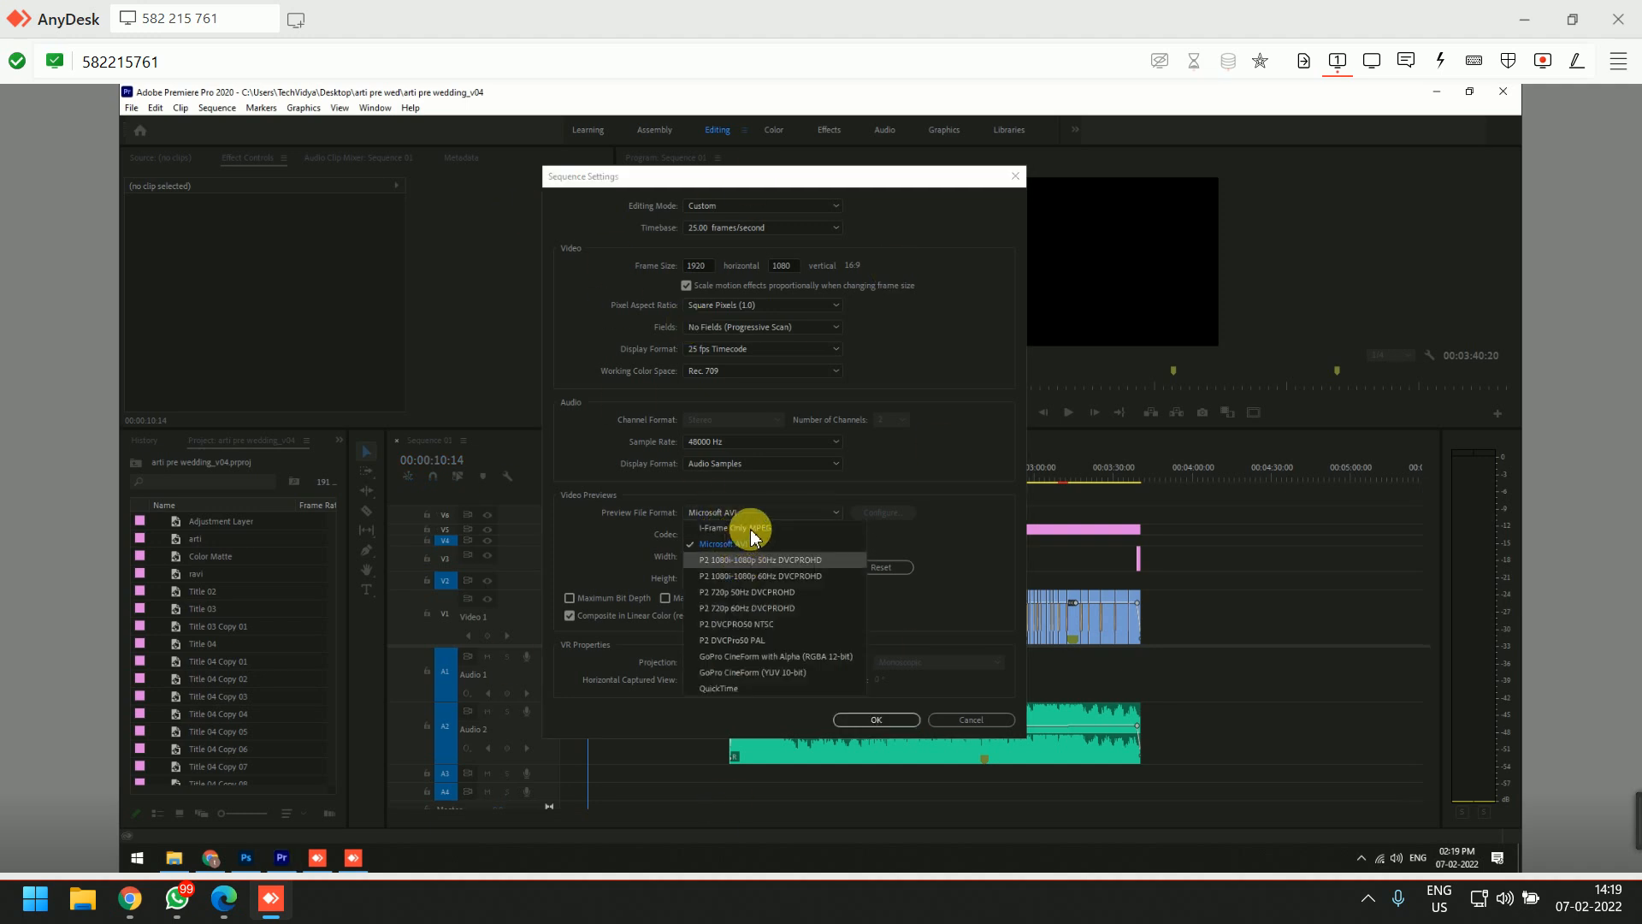
click(756, 528)
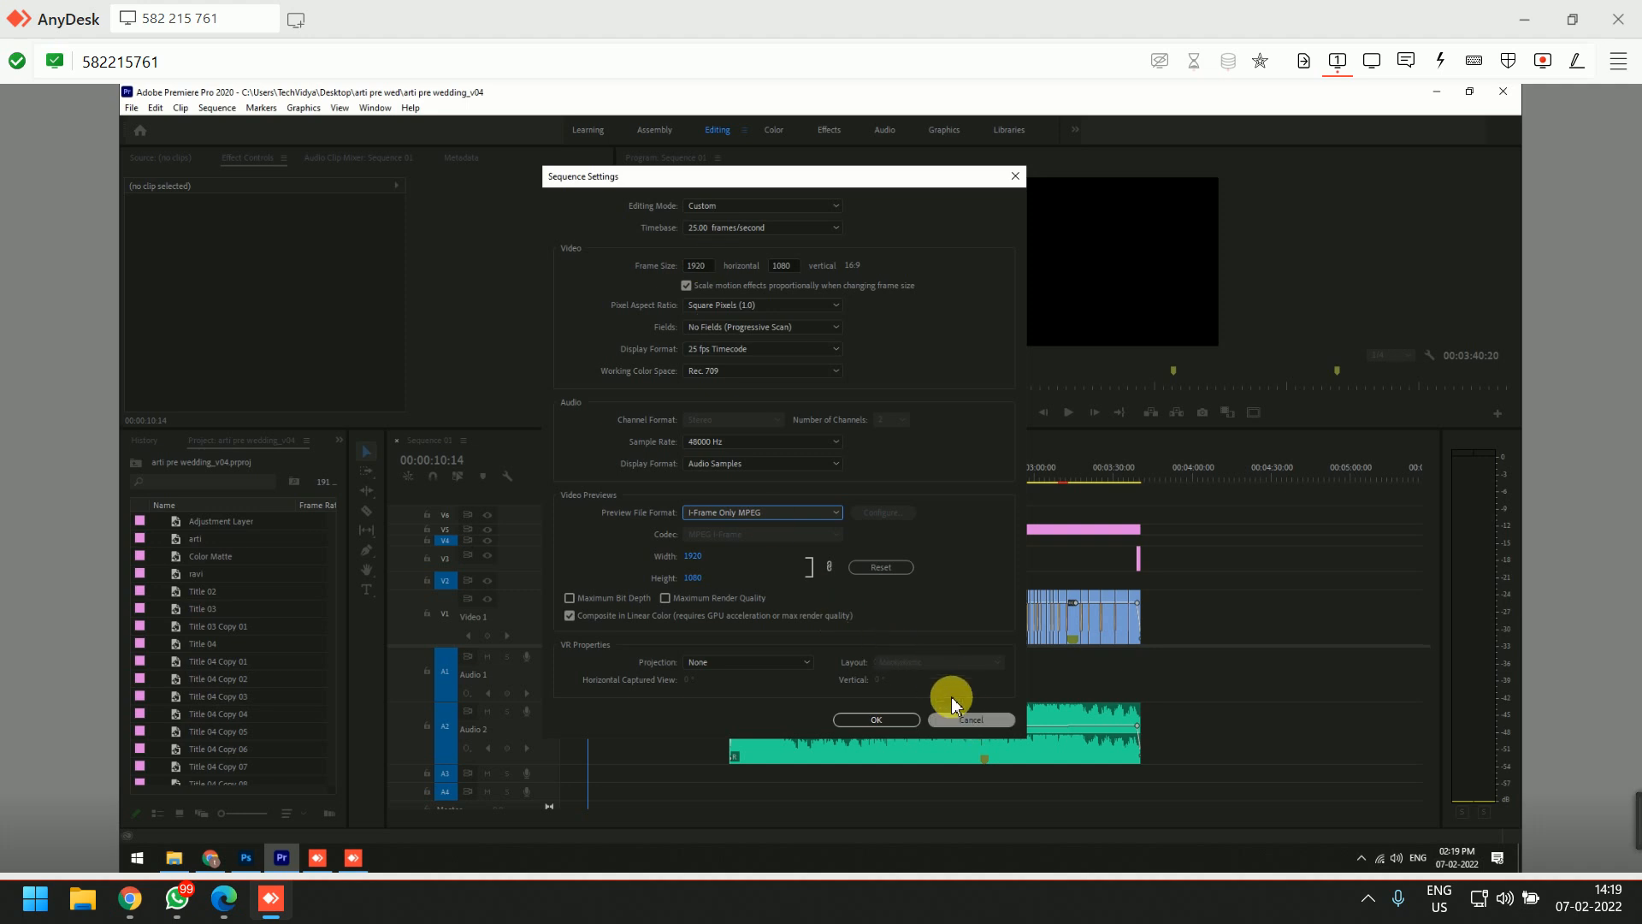
click(971, 721)
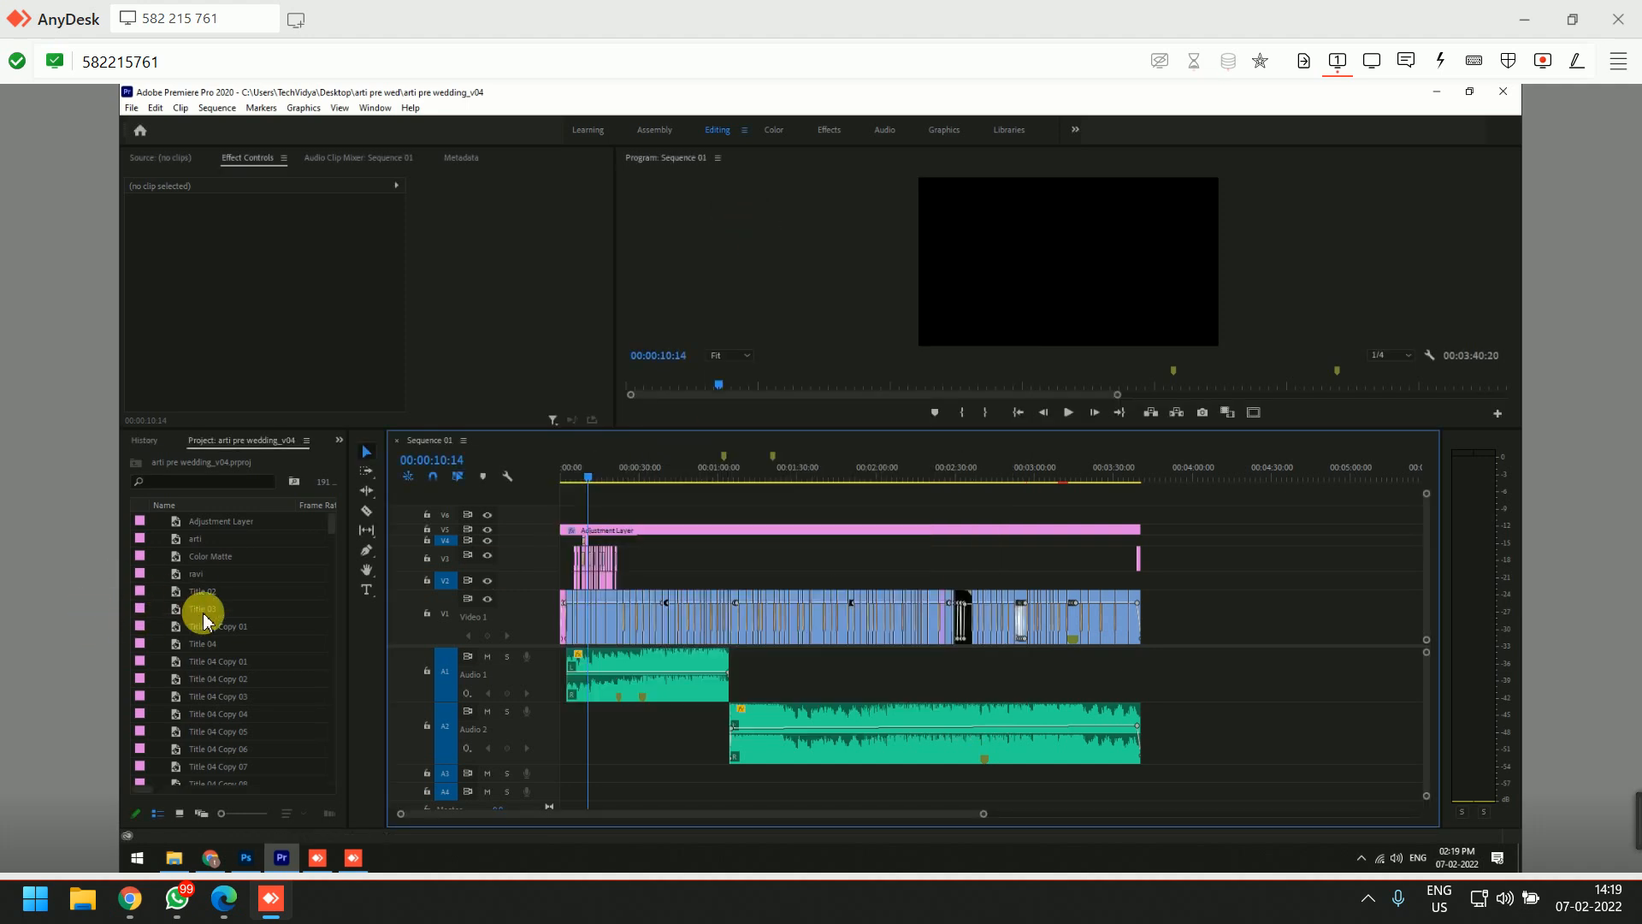
- Start a new sequence with the Custom editing mode and a timebase of 25.00 frames/second
right_click(158, 603)
mouse_move(299, 397)
click(377, 386)
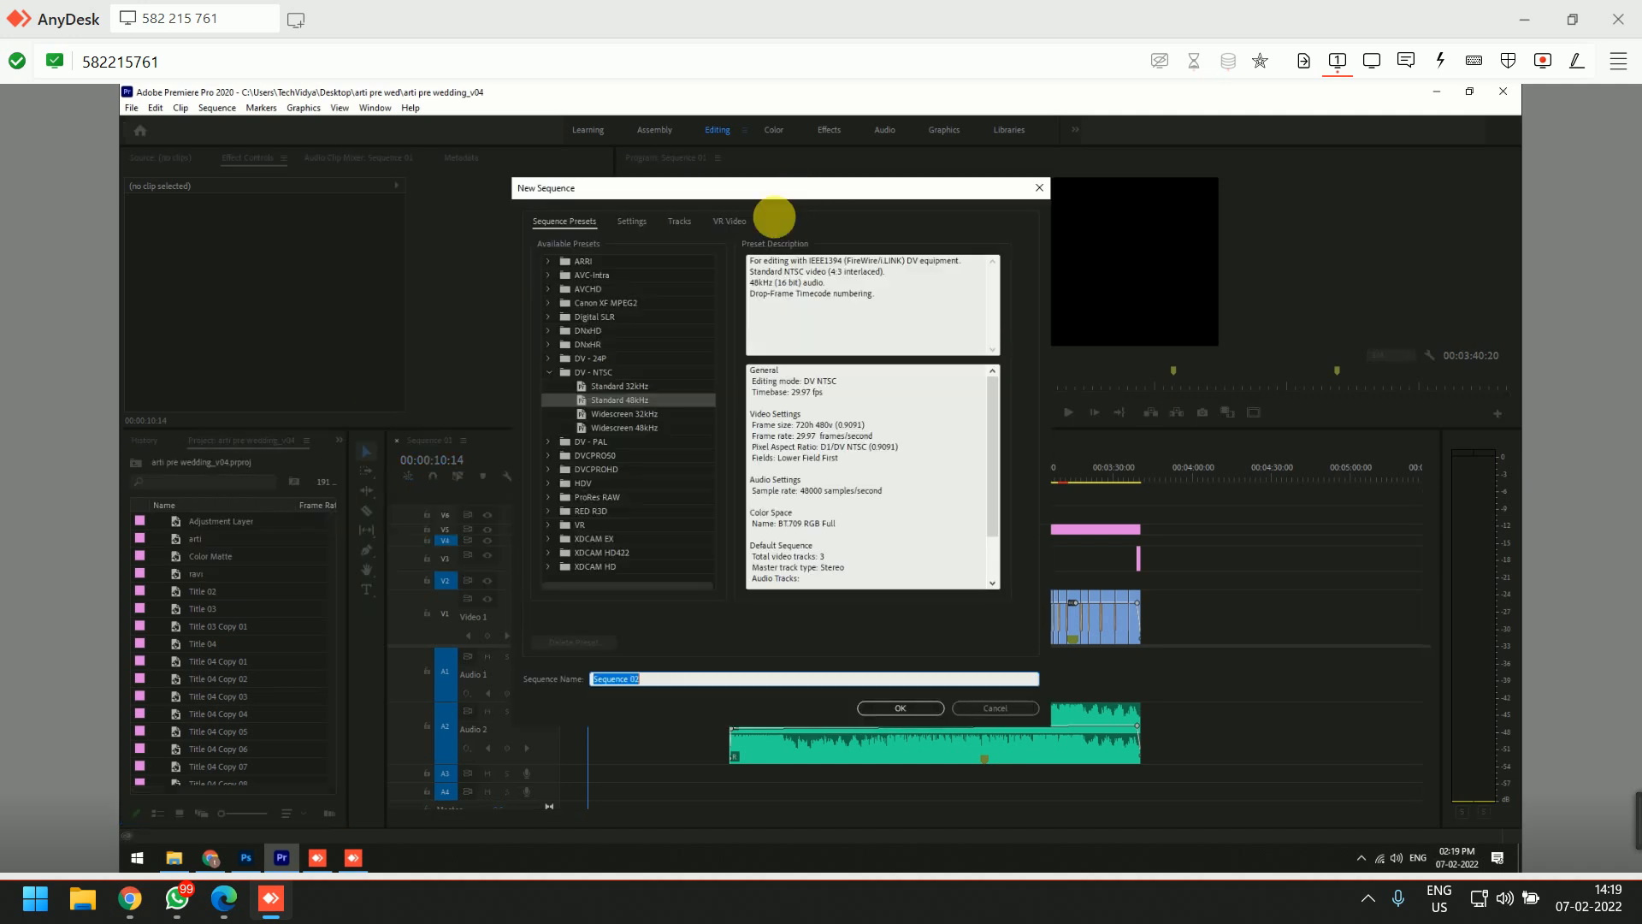
click(637, 224)
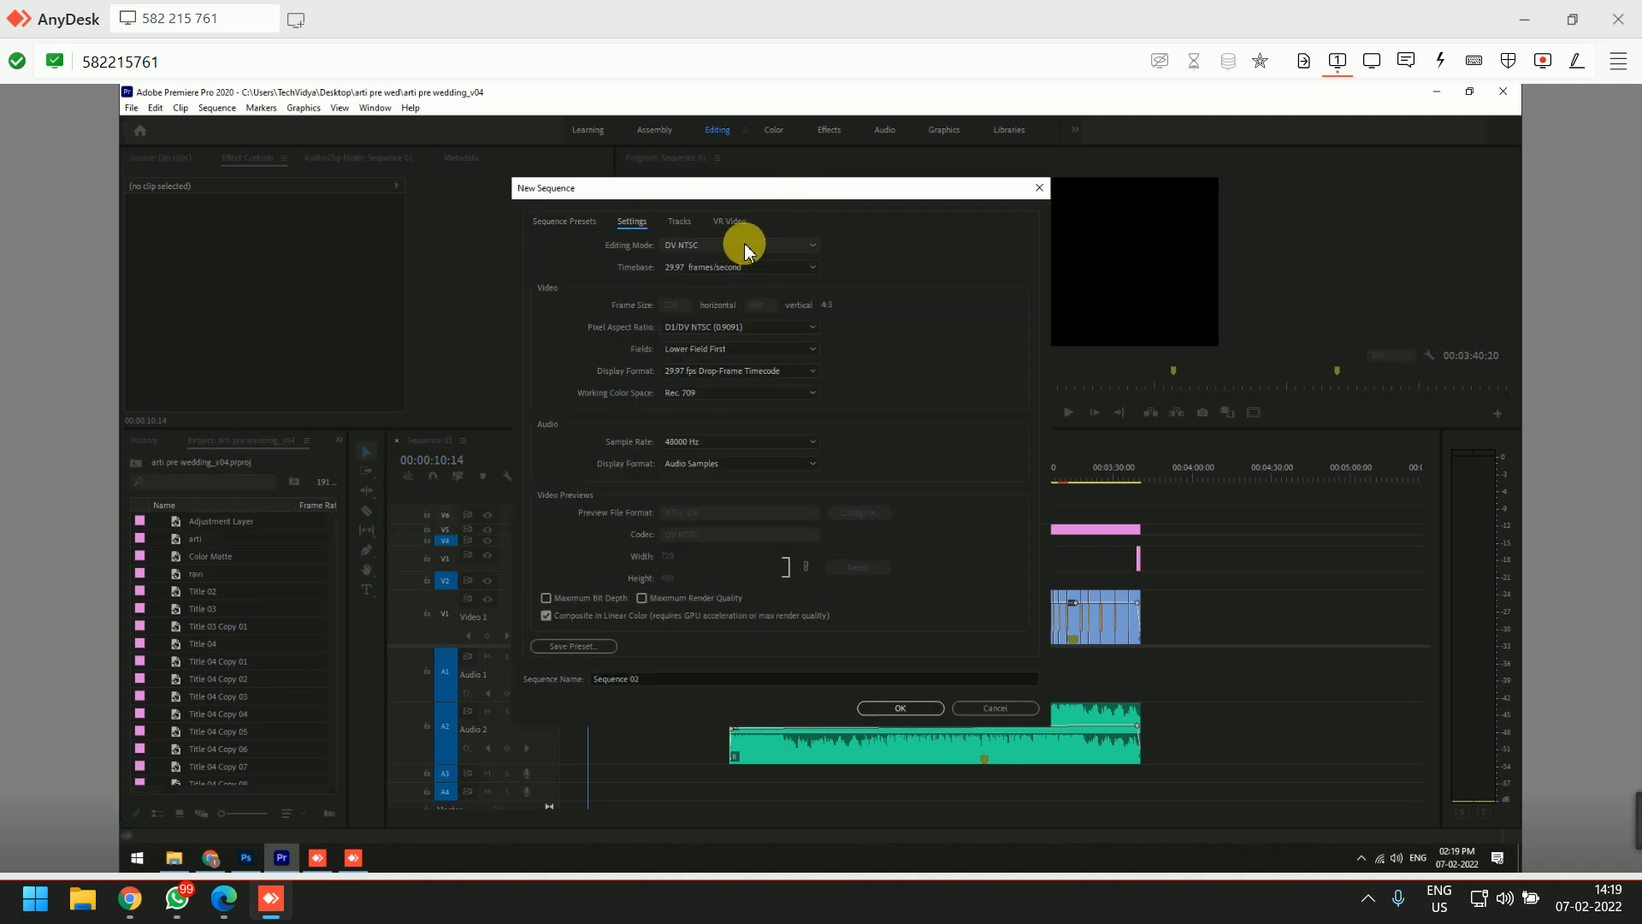
click(736, 245)
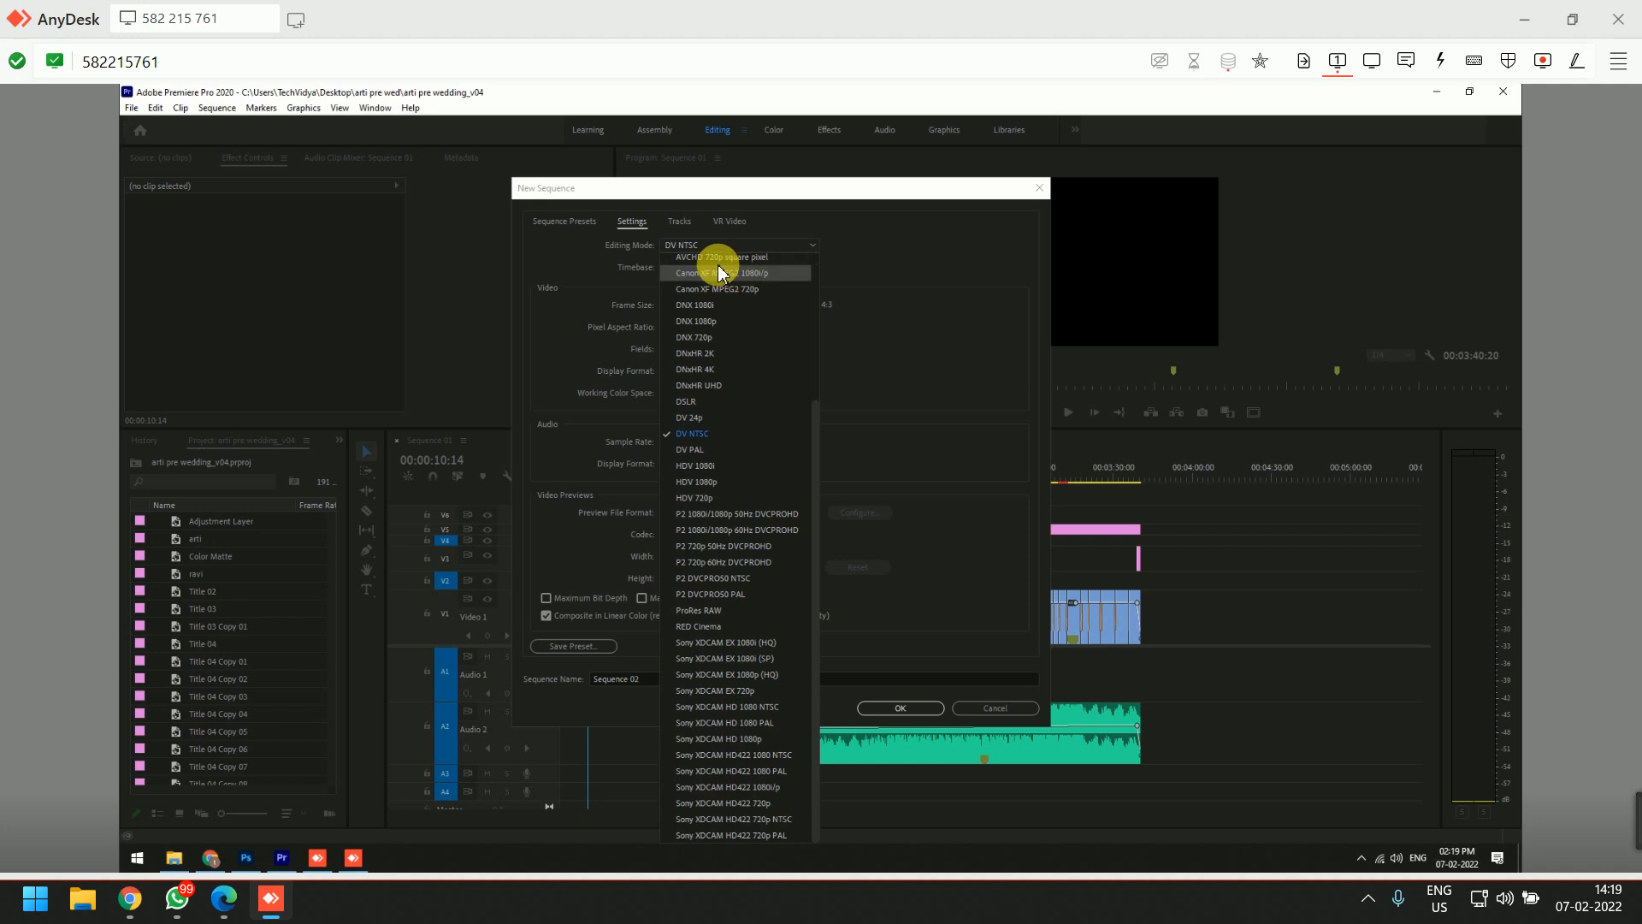
click(691, 261)
click(691, 267)
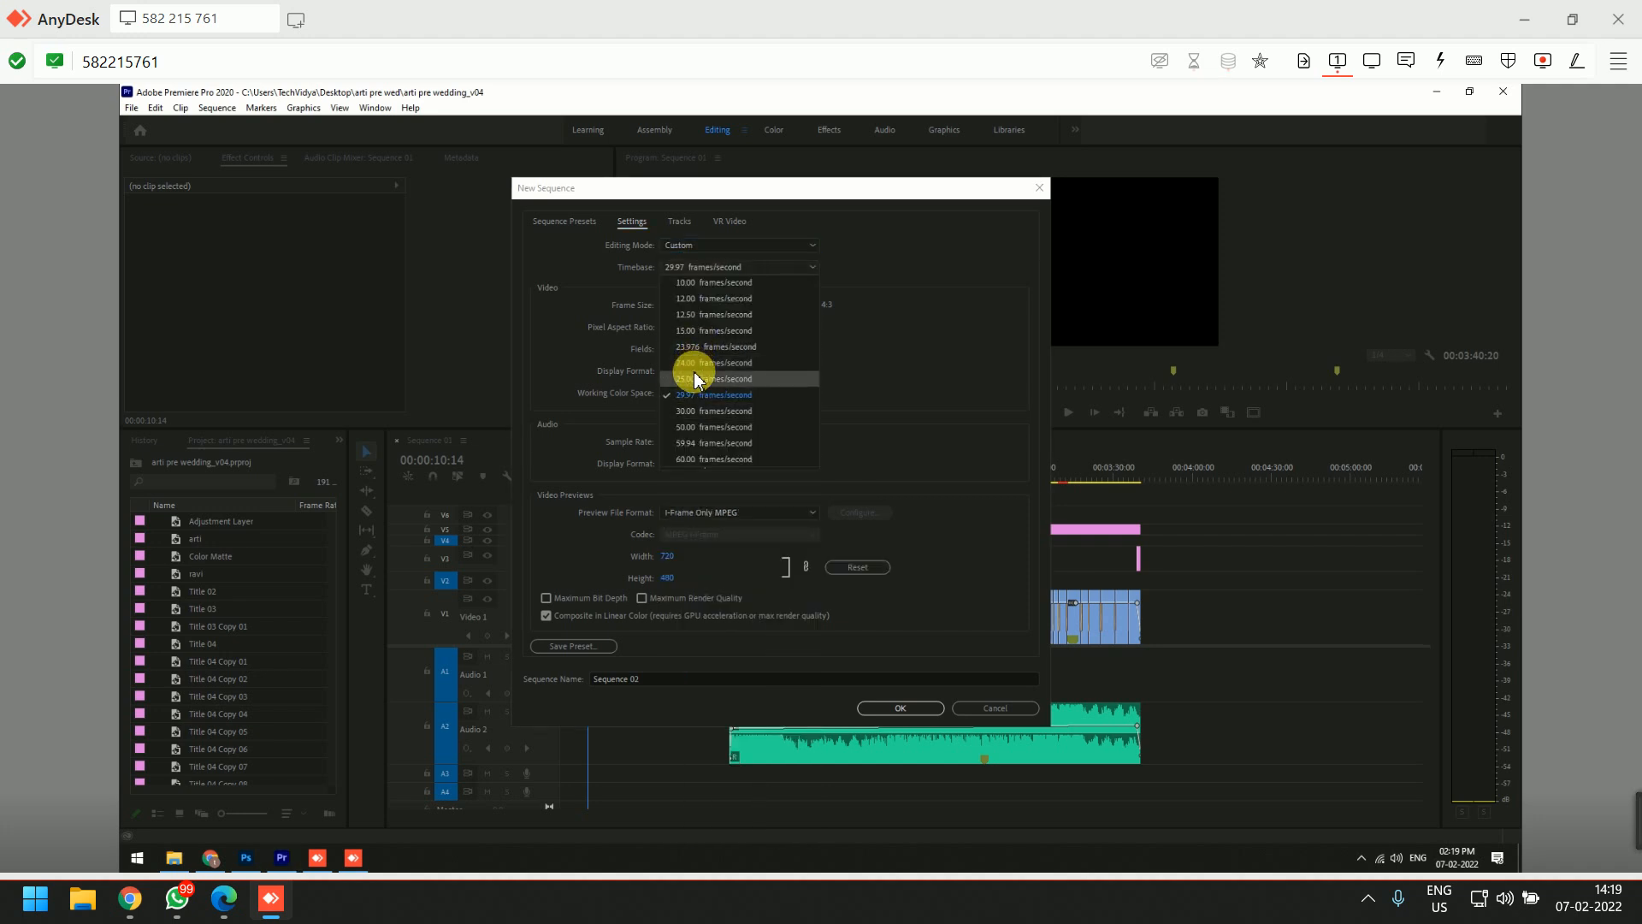
click(689, 378)
- Set the new sequence's frame size to 1920 by 1080, with Square Pixels (1.0) and No Fields (Progressive Scan)
click(664, 306)
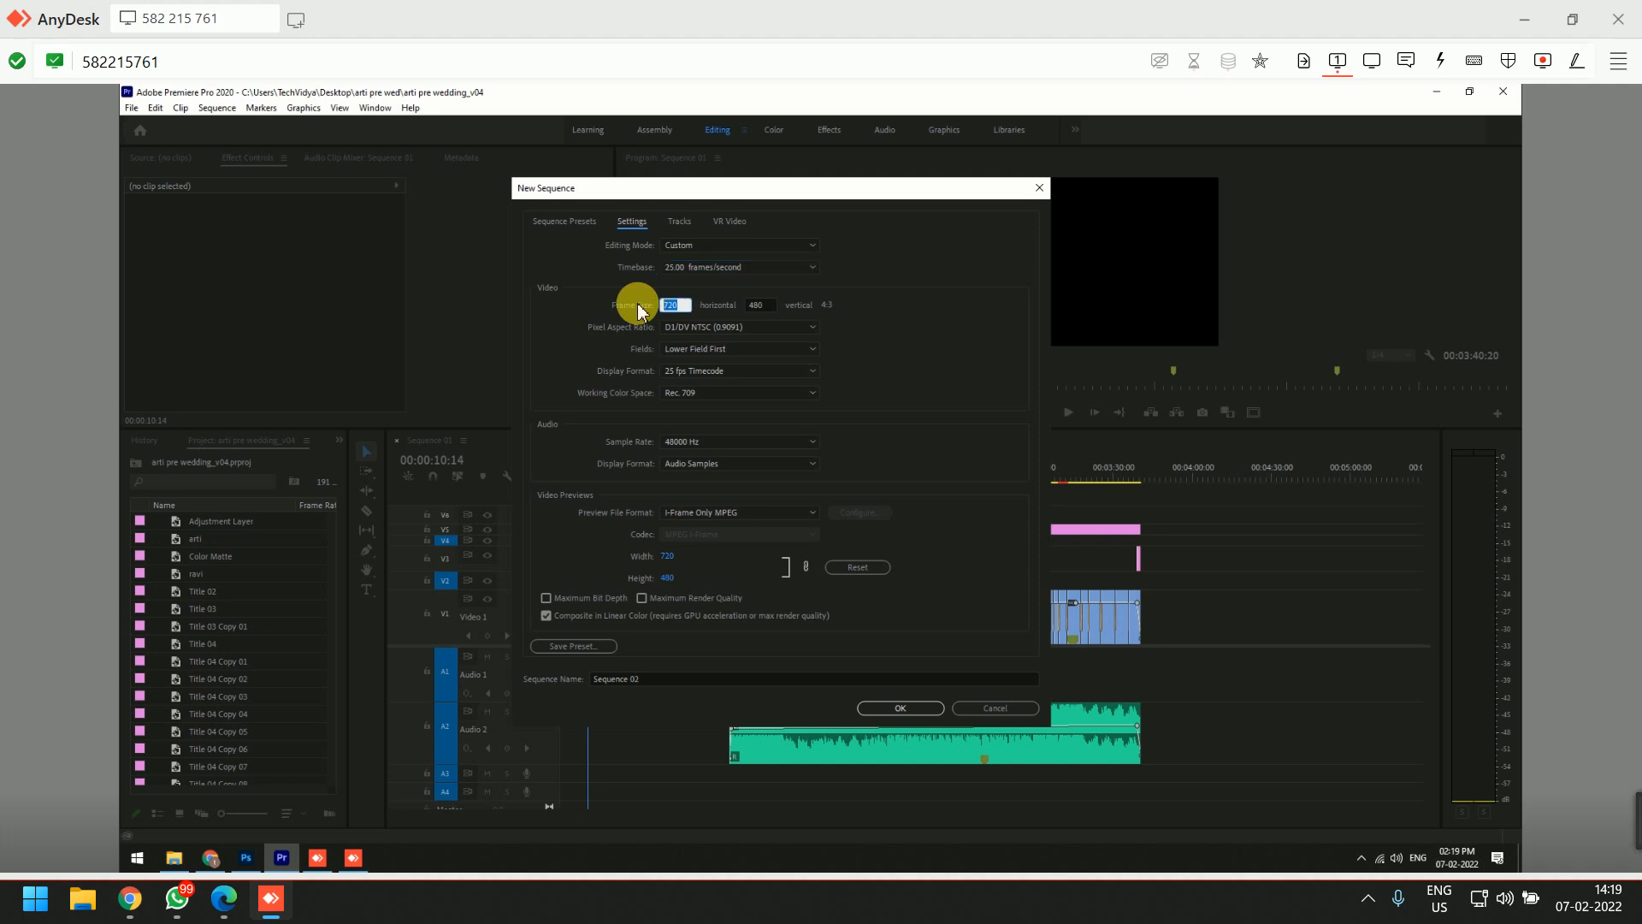
text(1920)
key(Tab)
text(1080)
key(Tab)
click(694, 338)
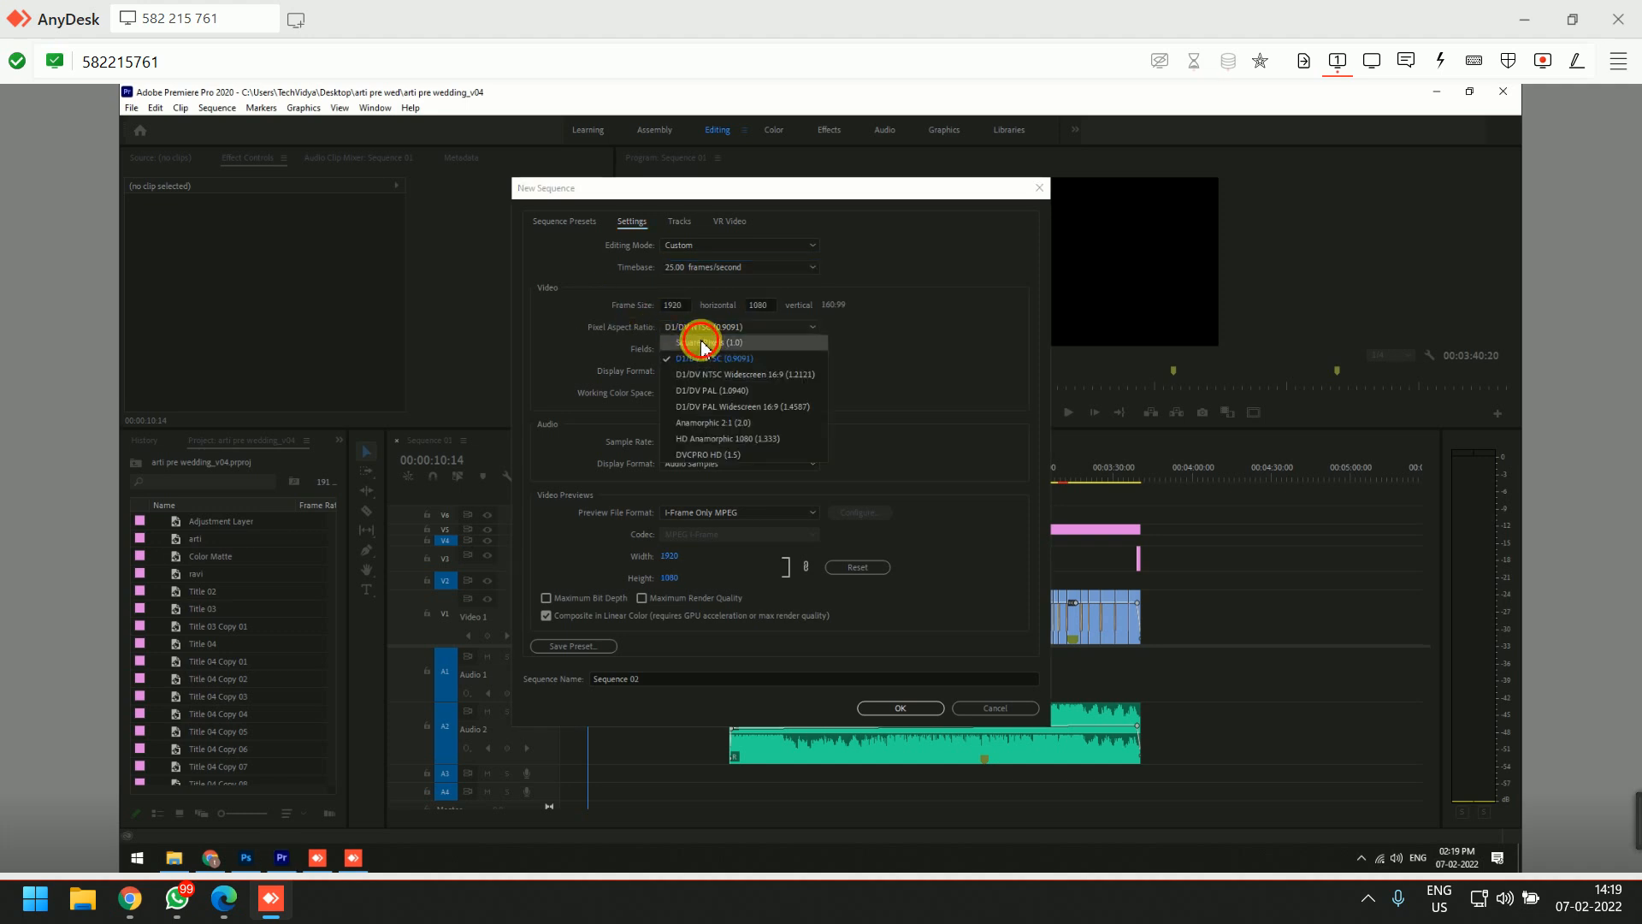
click(702, 343)
click(703, 349)
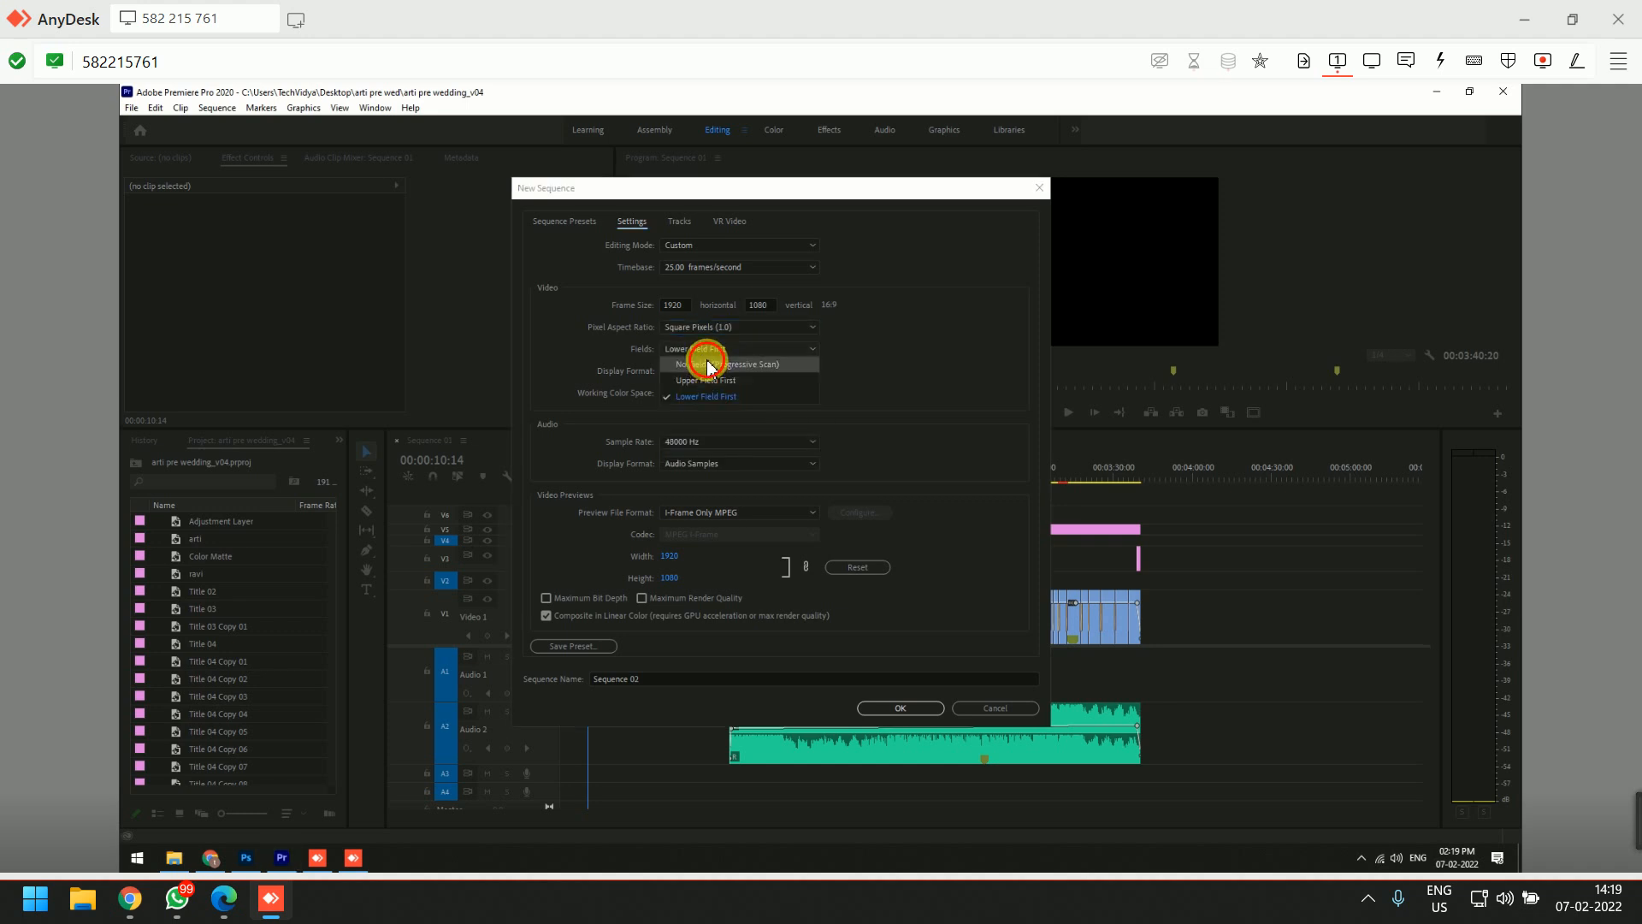
- Set the preview file format to Microsoft AVI, name the sequence "Edit" and create it
click(709, 512)
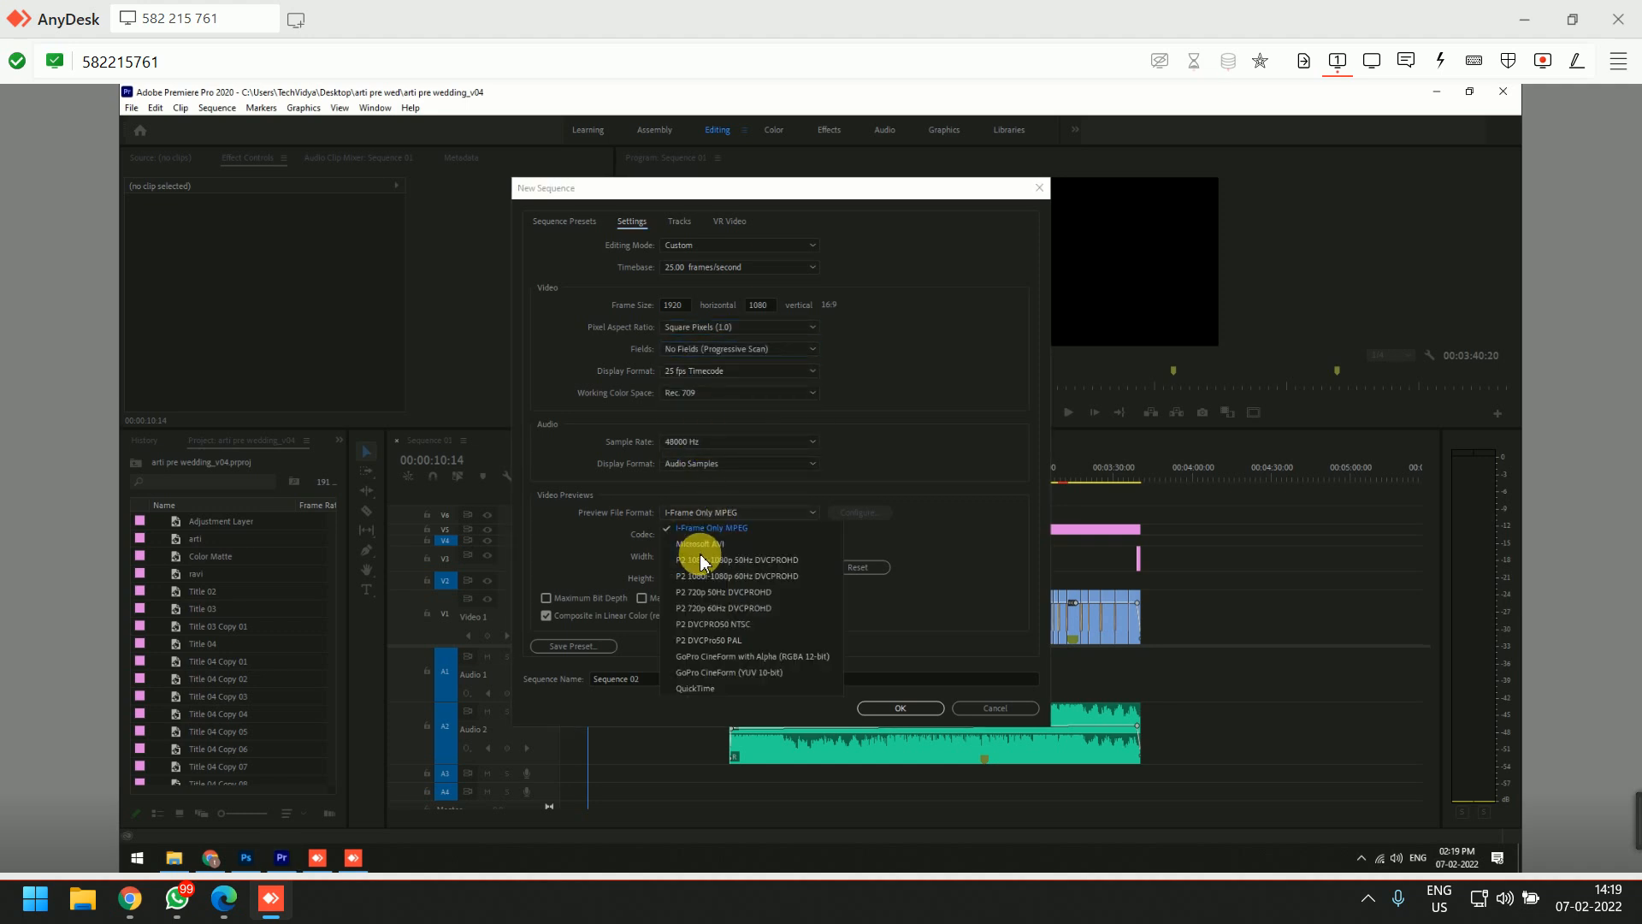
click(698, 544)
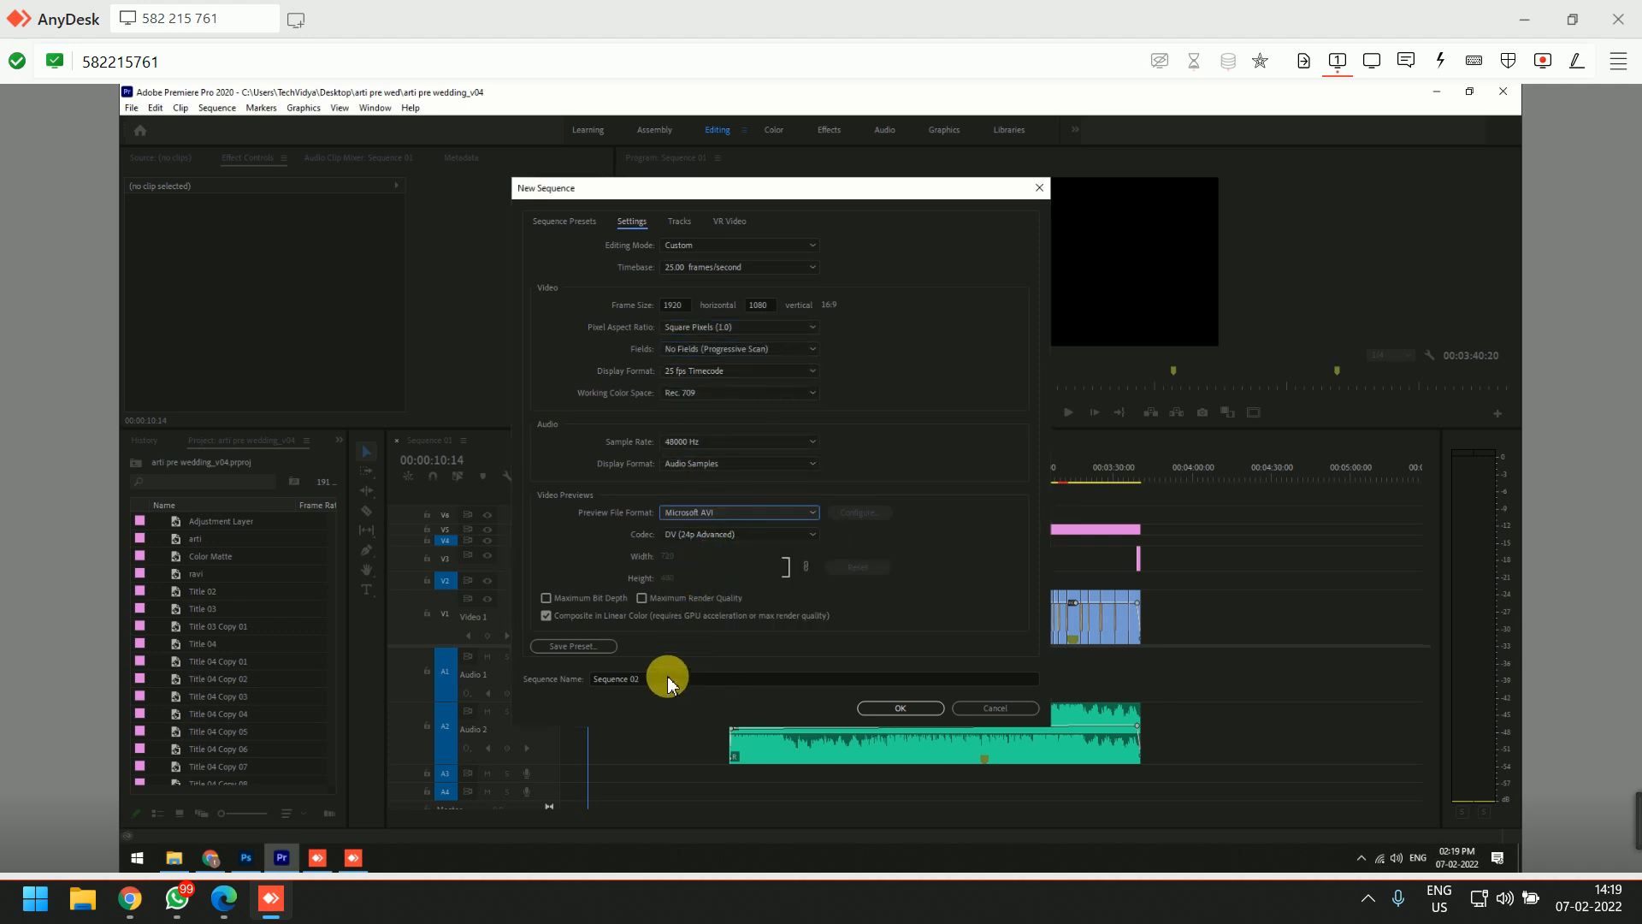
click(514, 692)
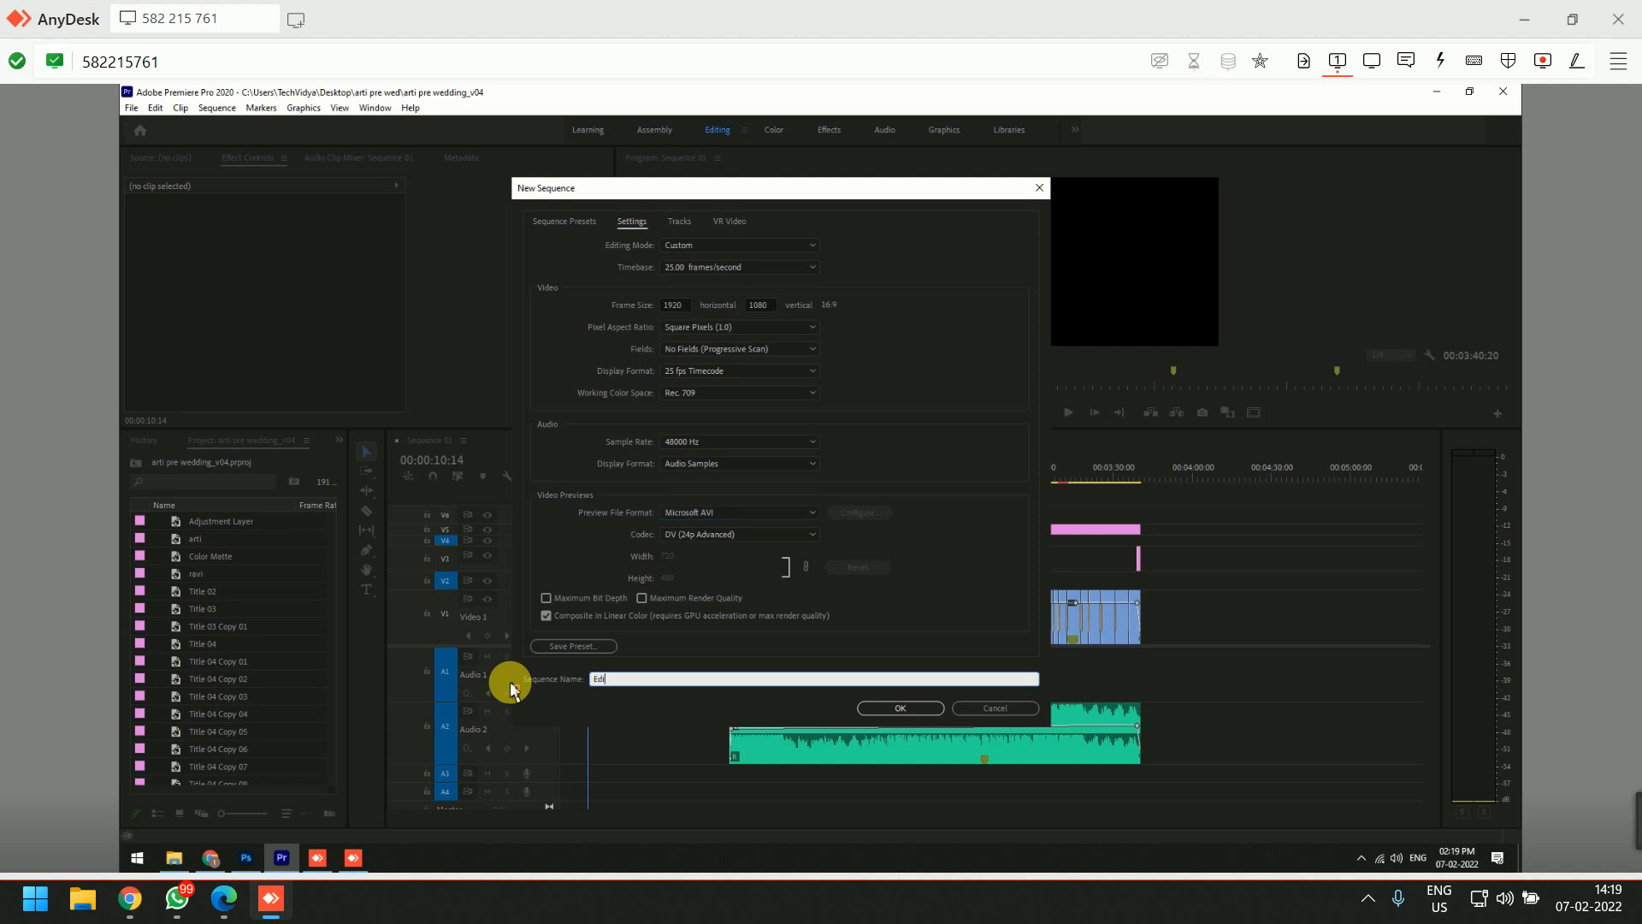
text(Edi)
click(912, 706)
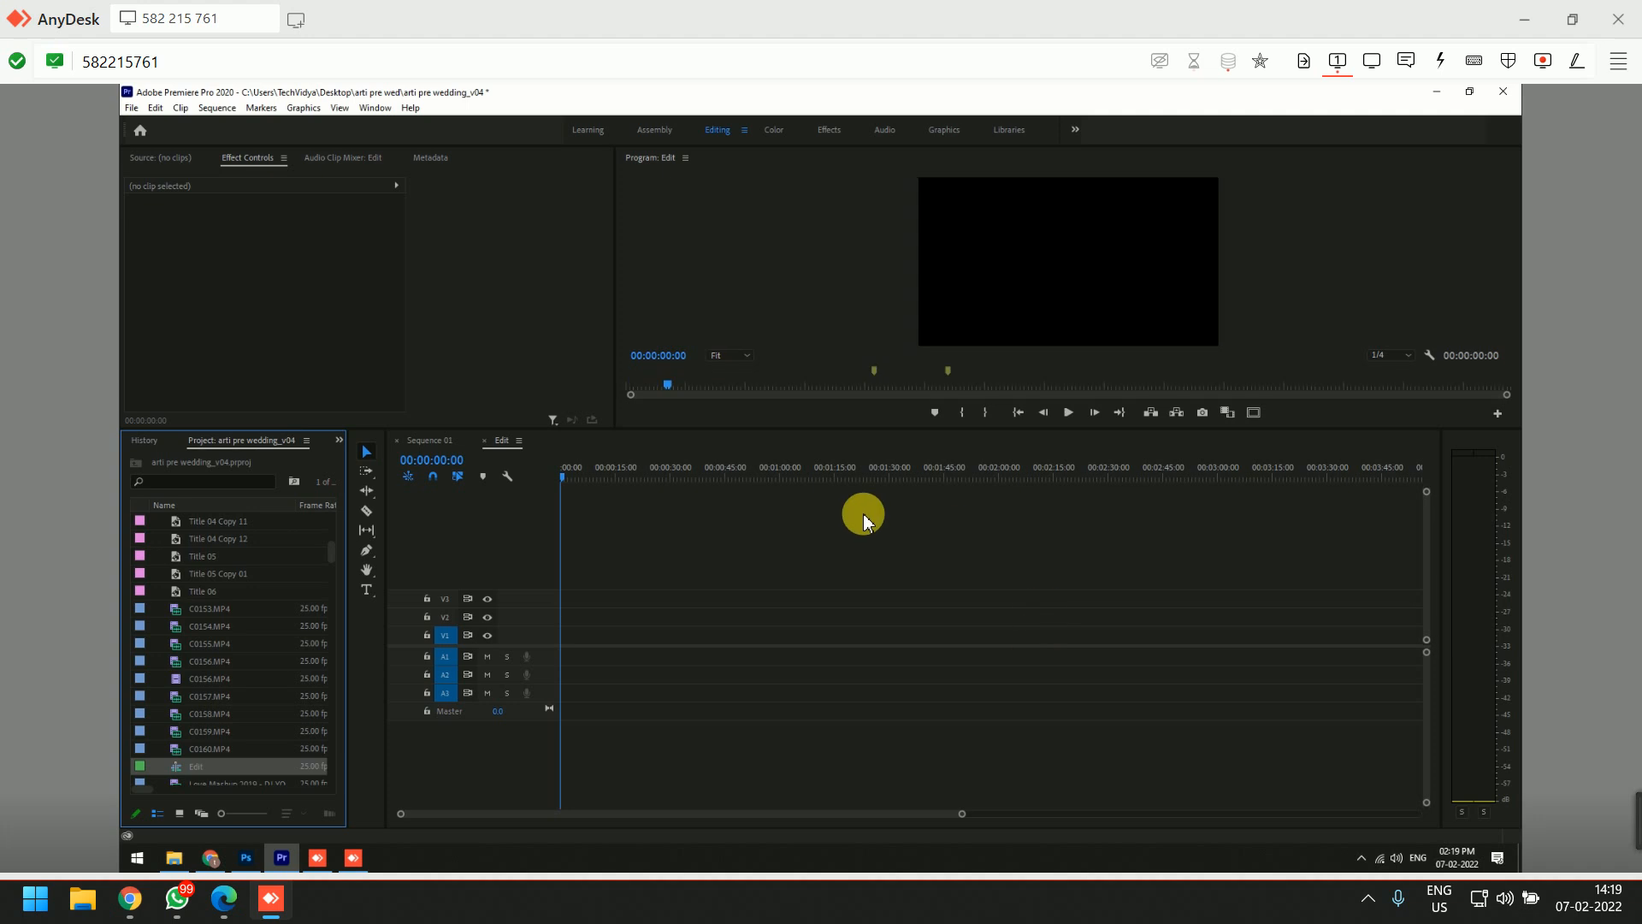
- Copy all clips from Sequence 01 into the Edit sequence and return to Sequence 01
click(860, 567)
key(ctrl+a)
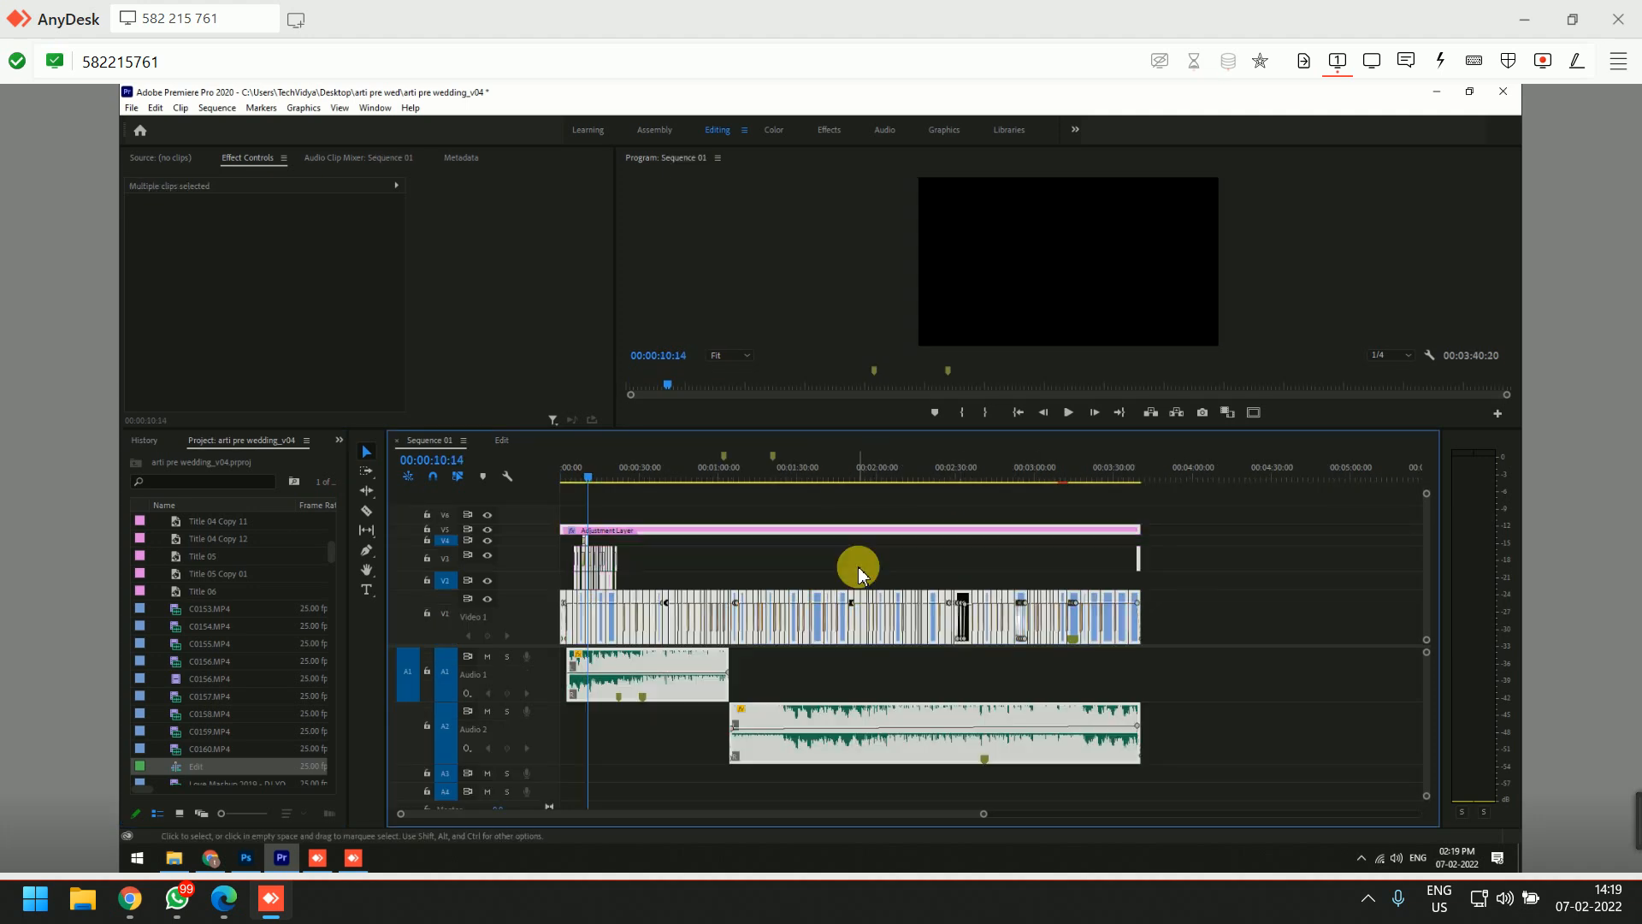
click(512, 442)
key(ctrl+v)
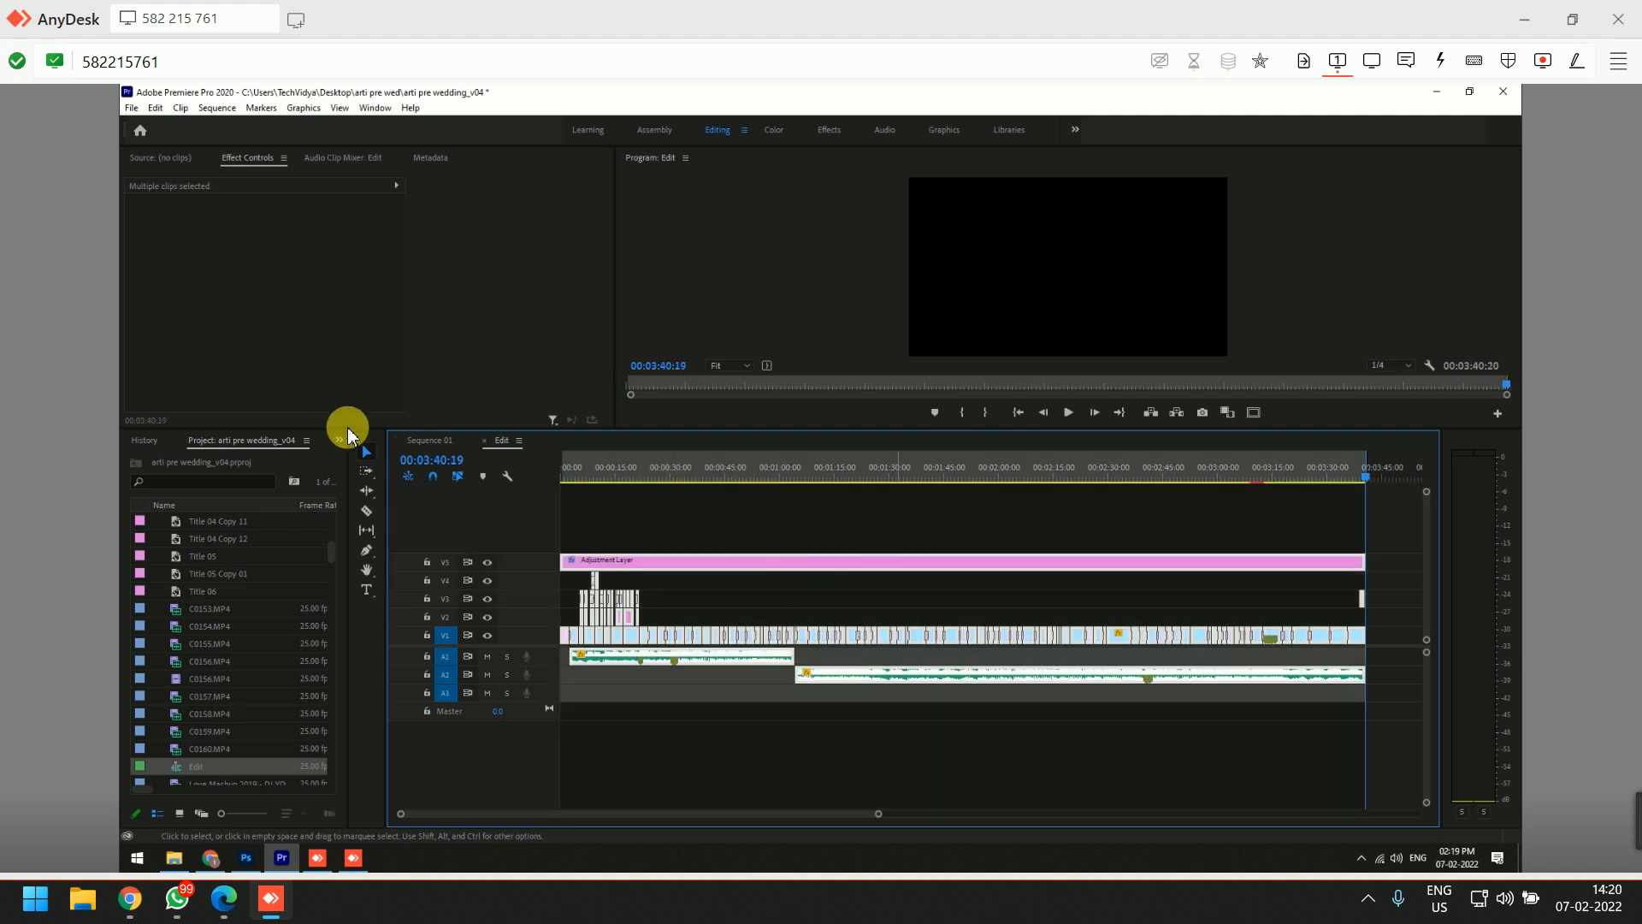
click(399, 445)
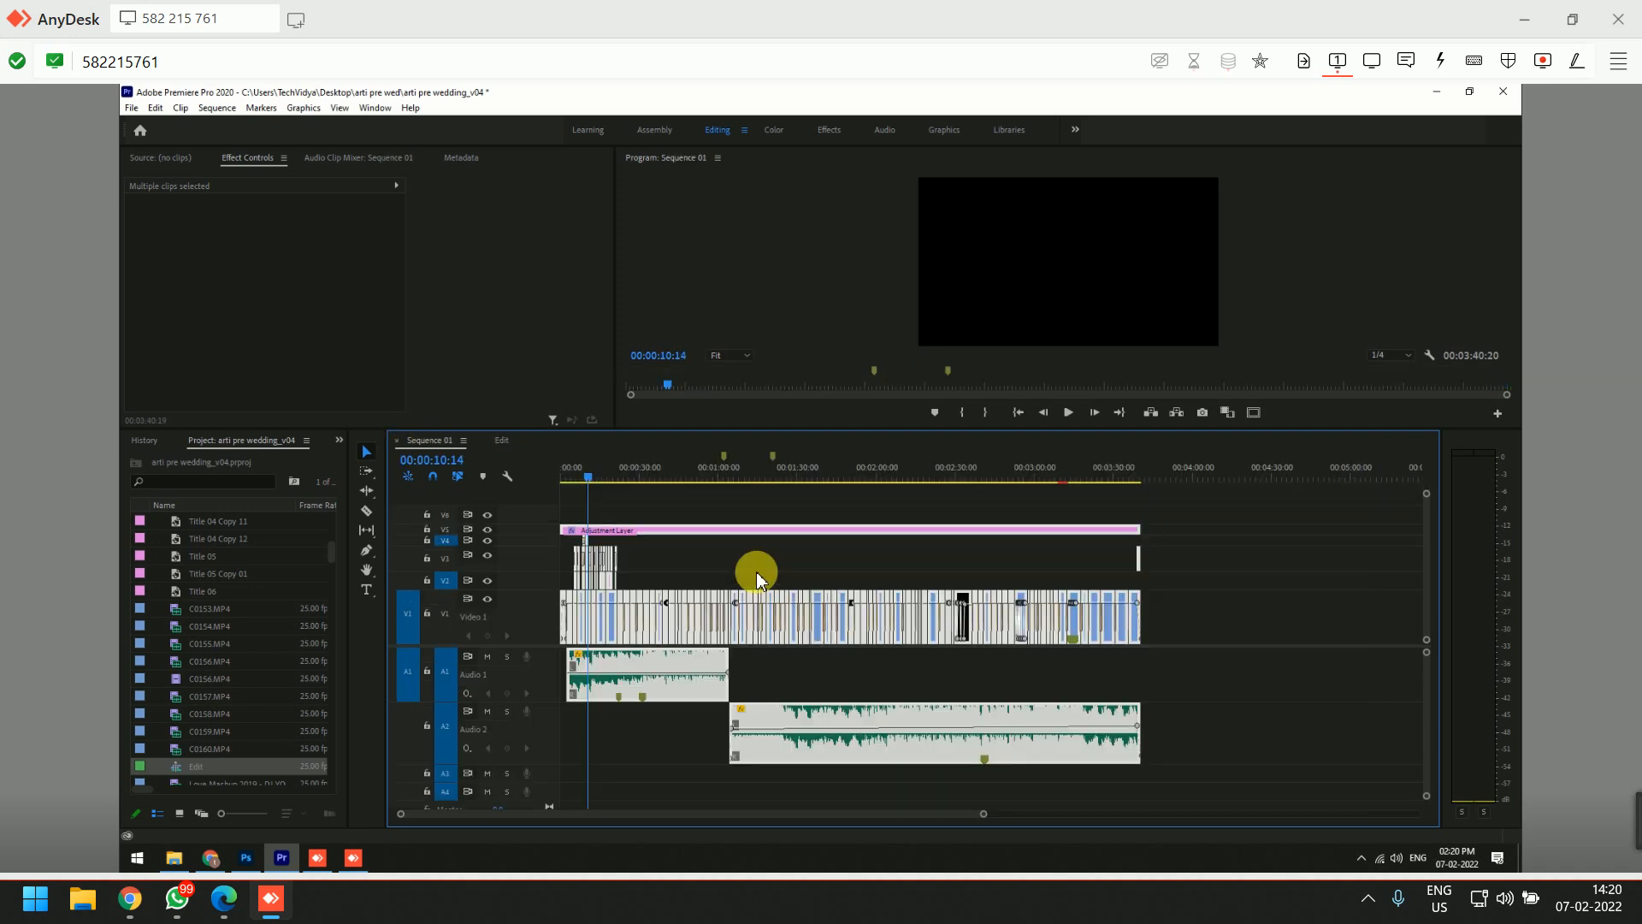
- Place the playhead at 00:01:24:10 in the Edit sequence
click(868, 472)
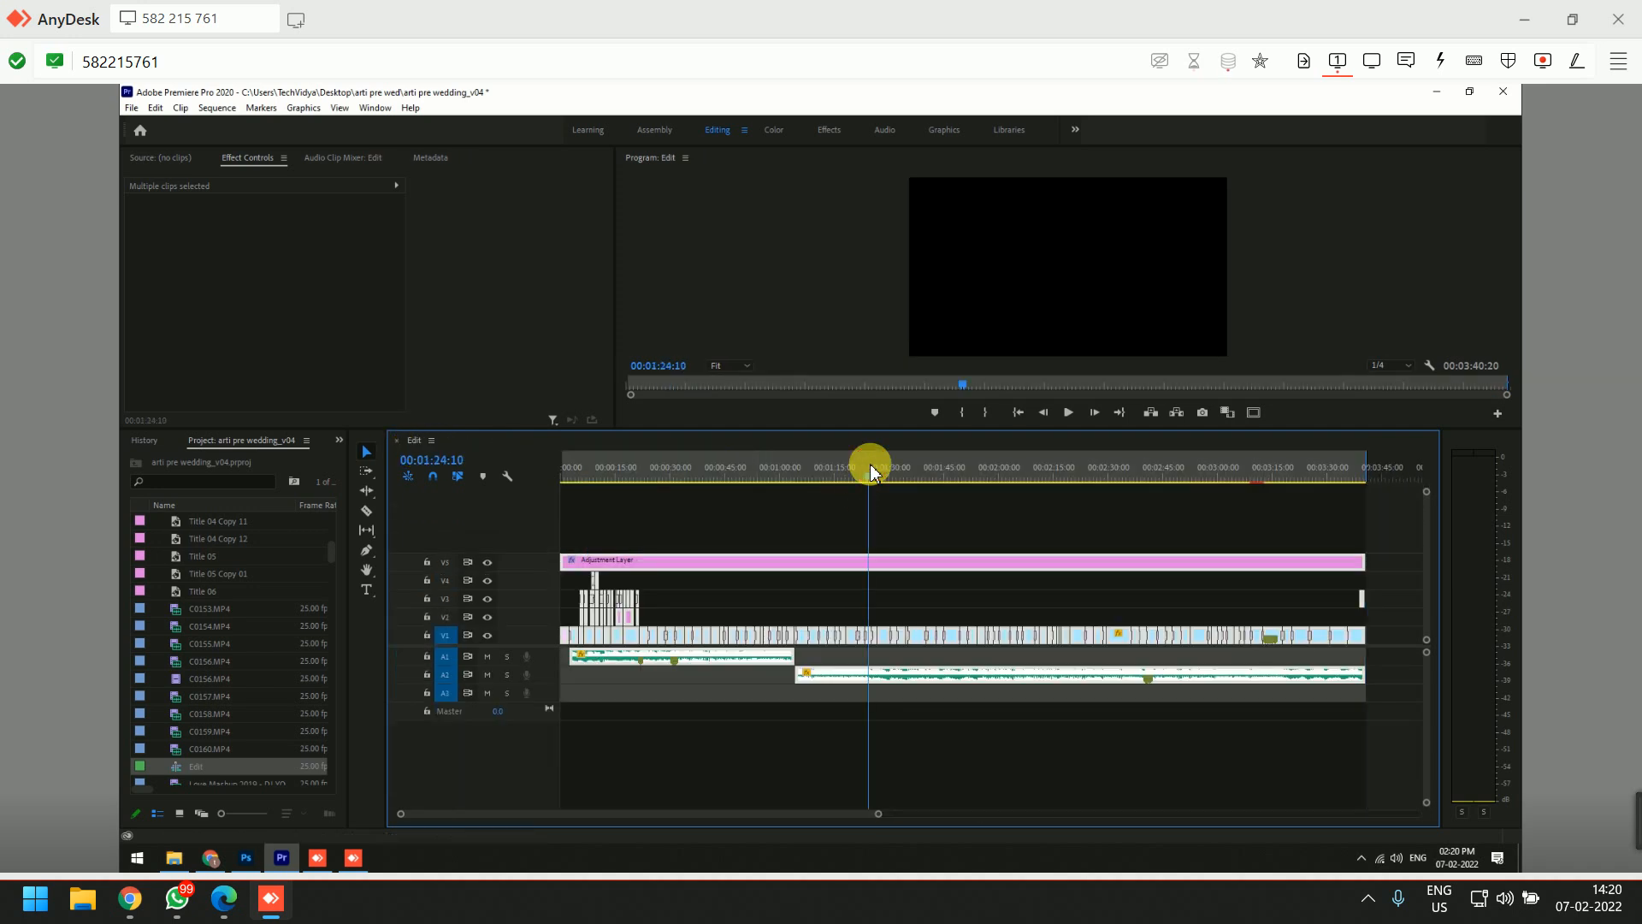
key(minus)
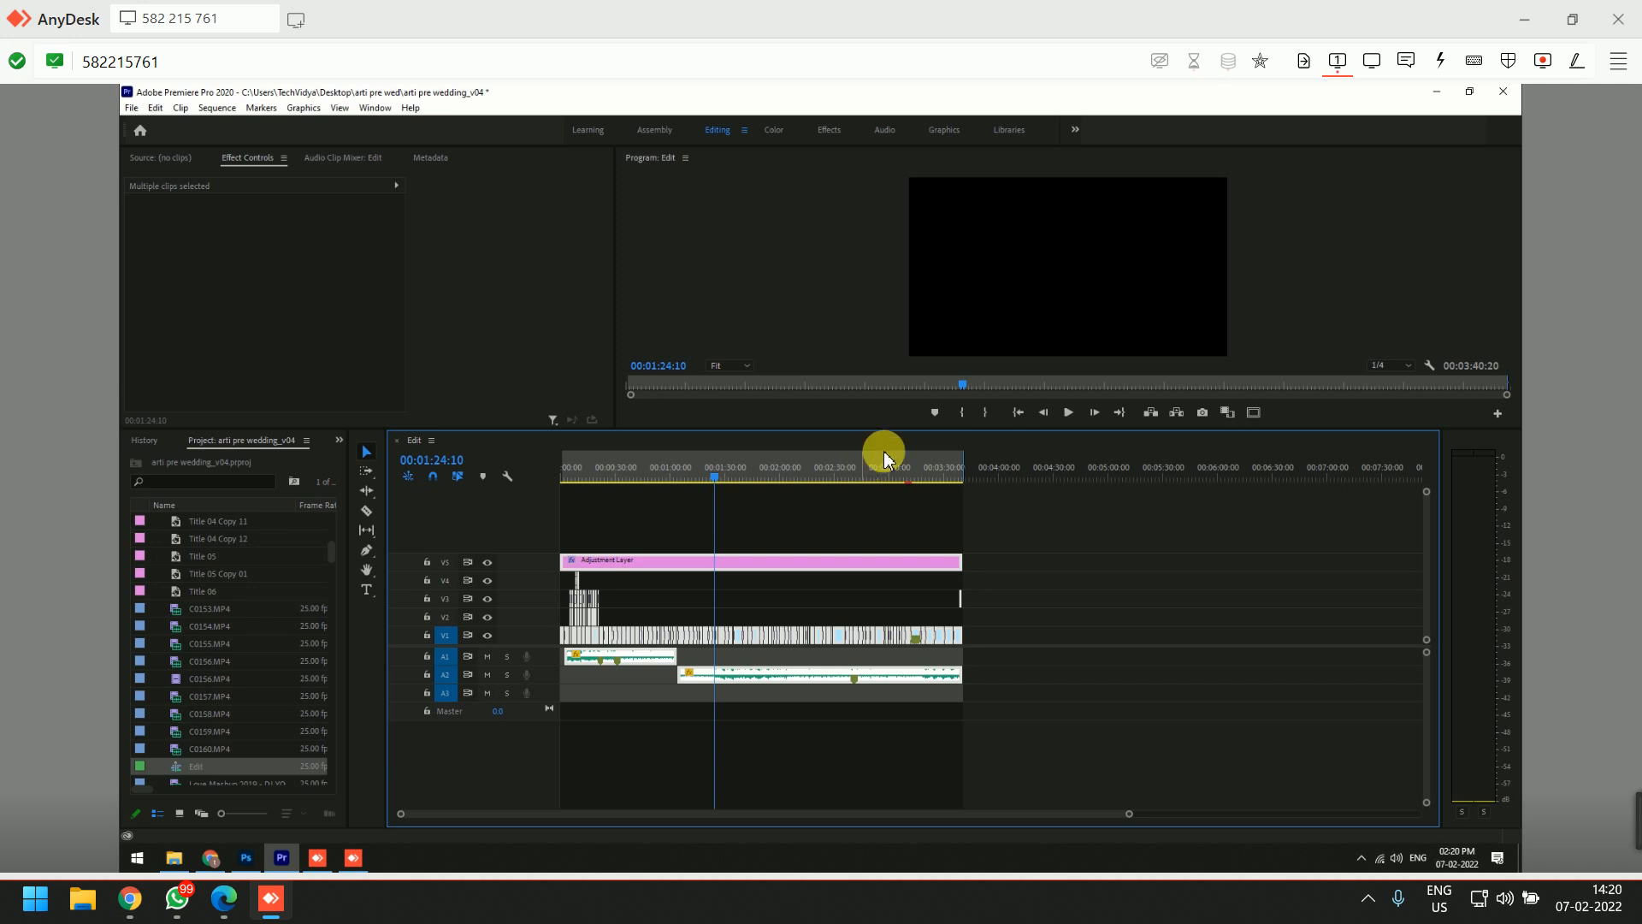
- Check the renderer options in the project's general settings, leaving Mercury Playback Engine GPU Acceleration (CUDA) selected
click(132, 112)
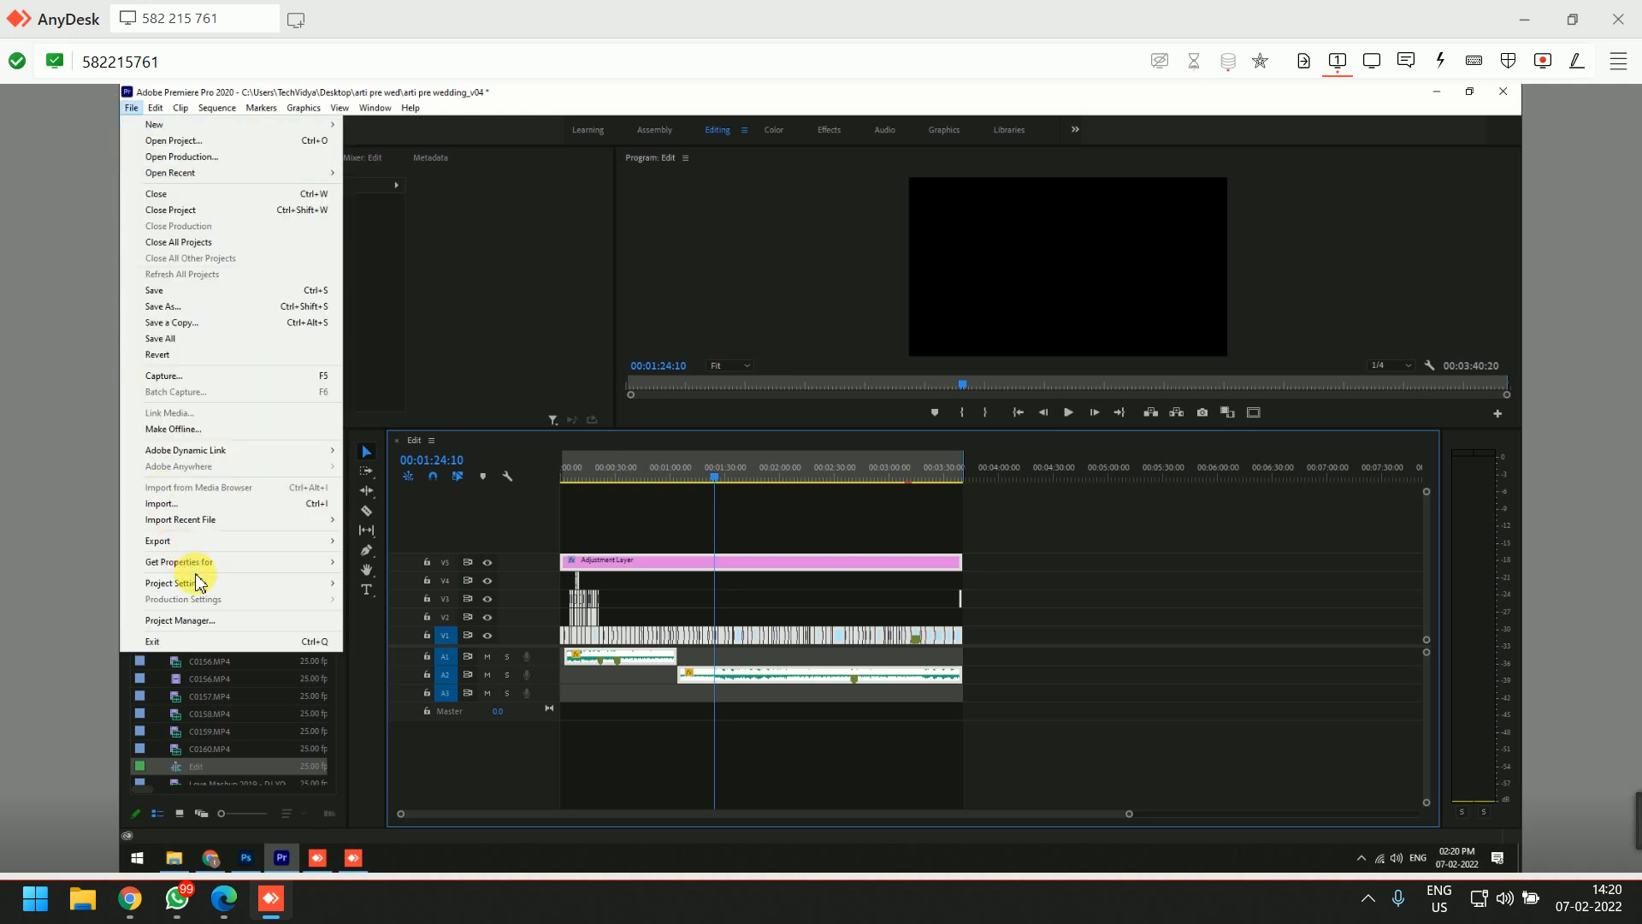
mouse_move(204, 589)
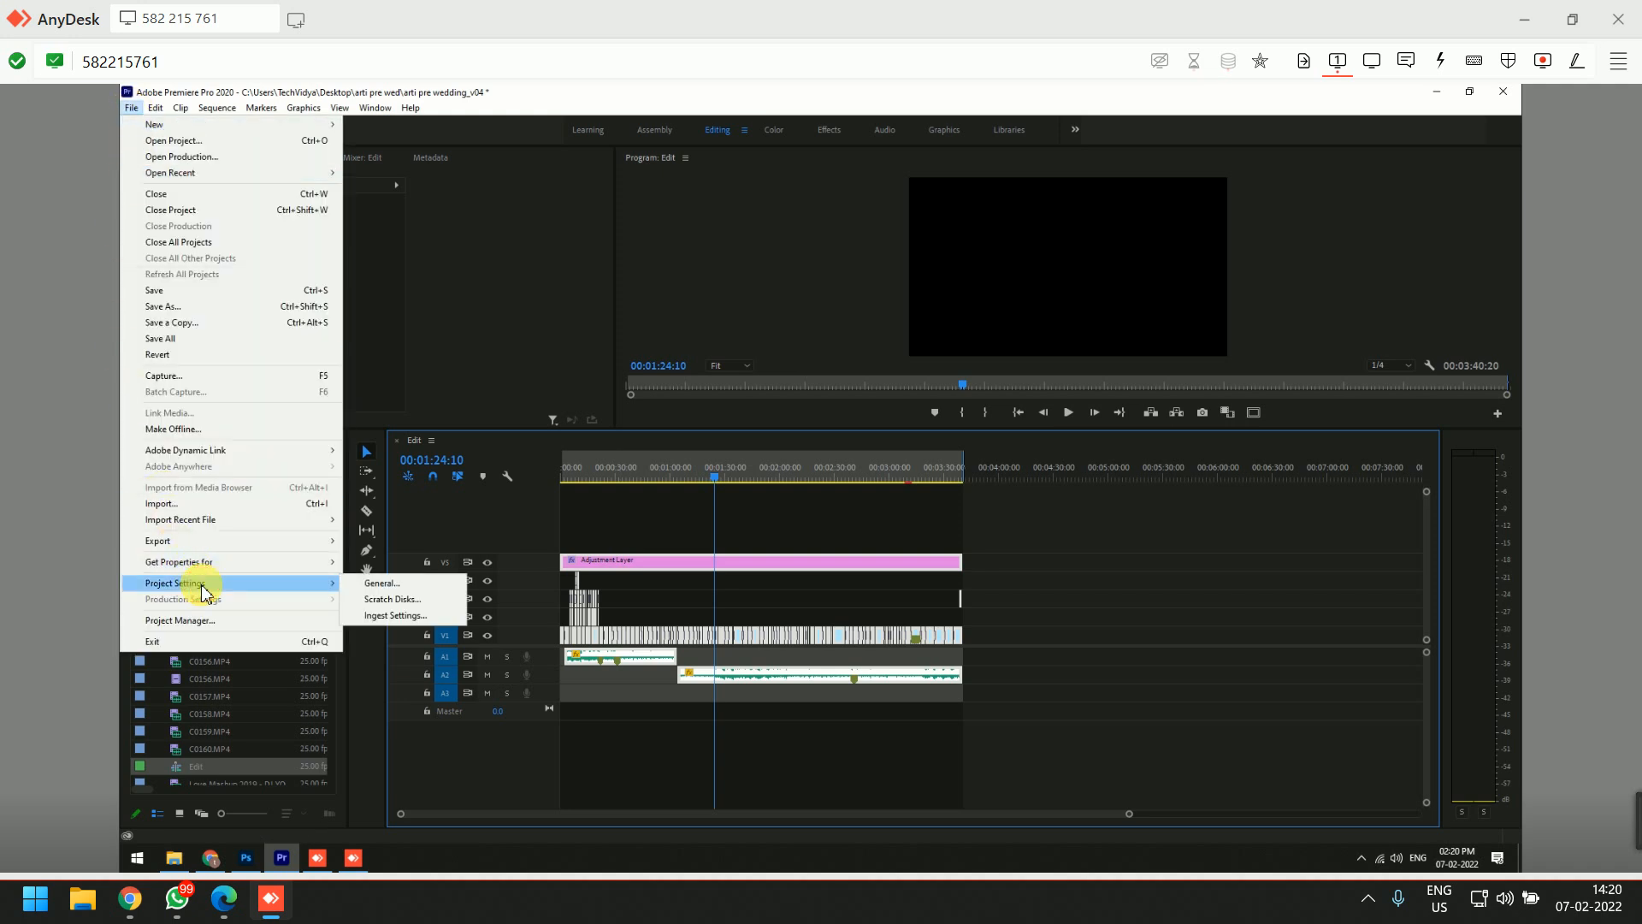
click(381, 585)
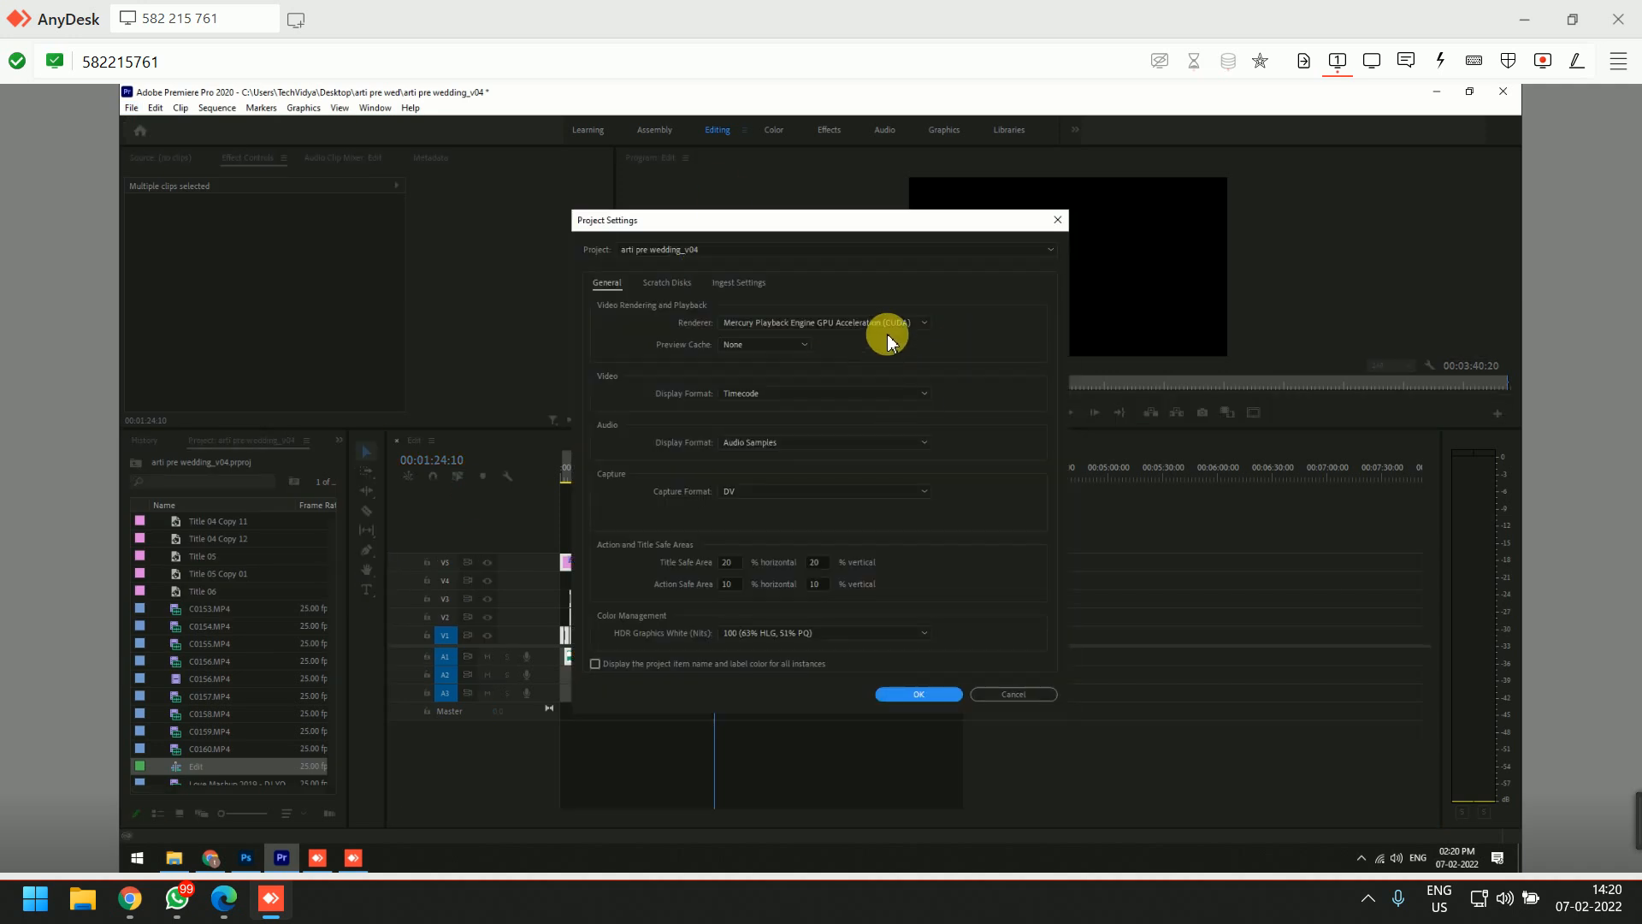
click(889, 321)
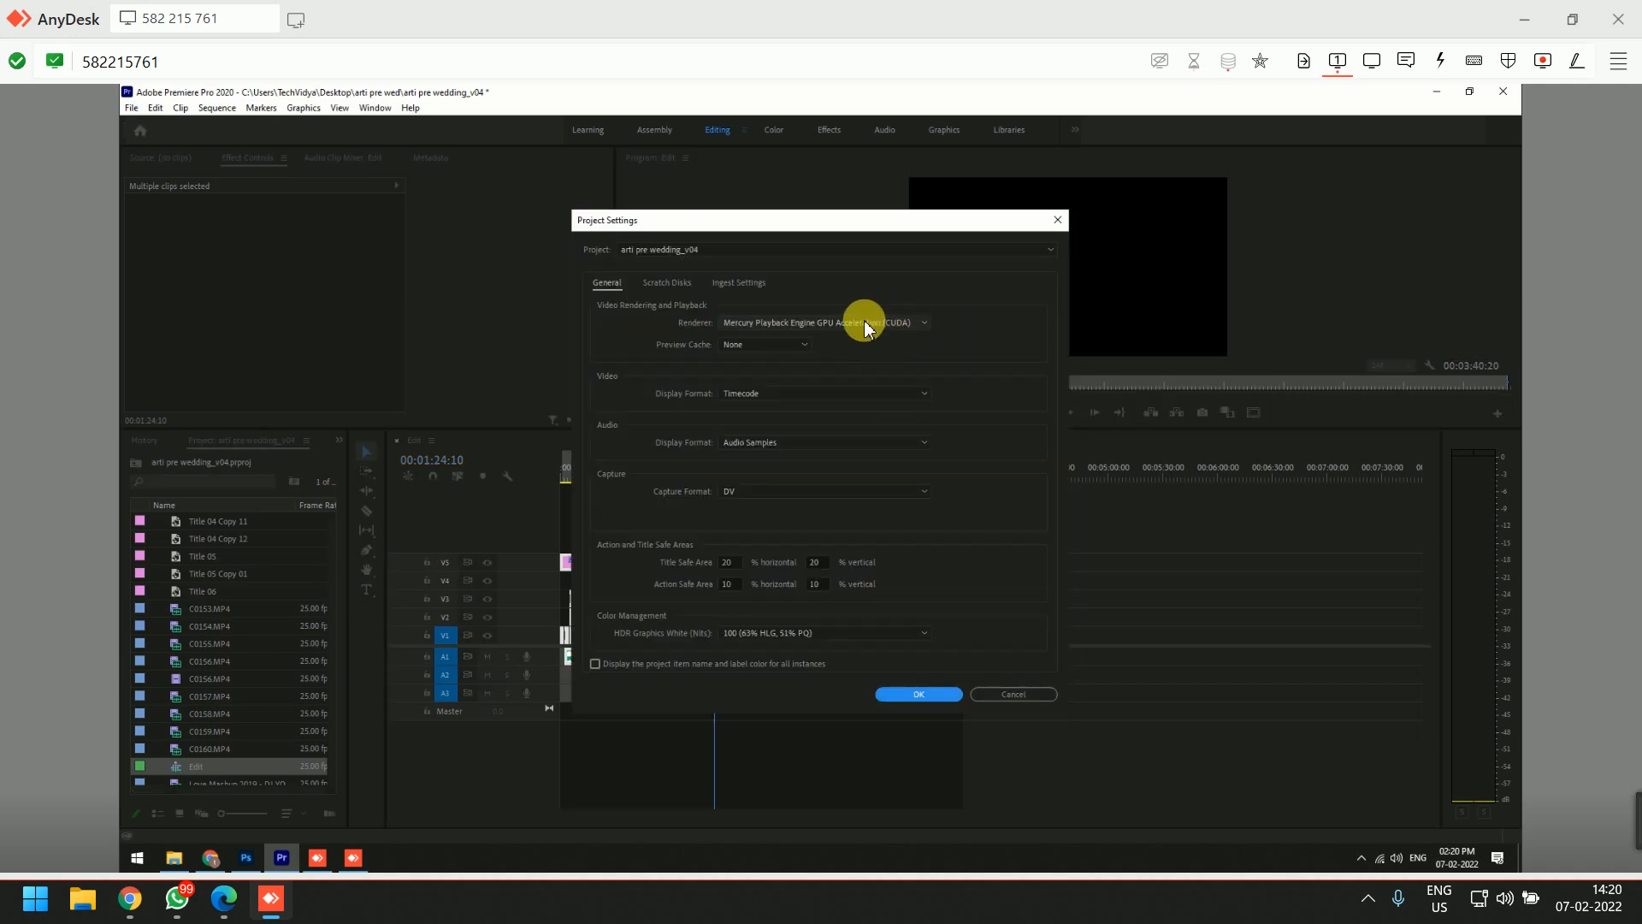
click(861, 324)
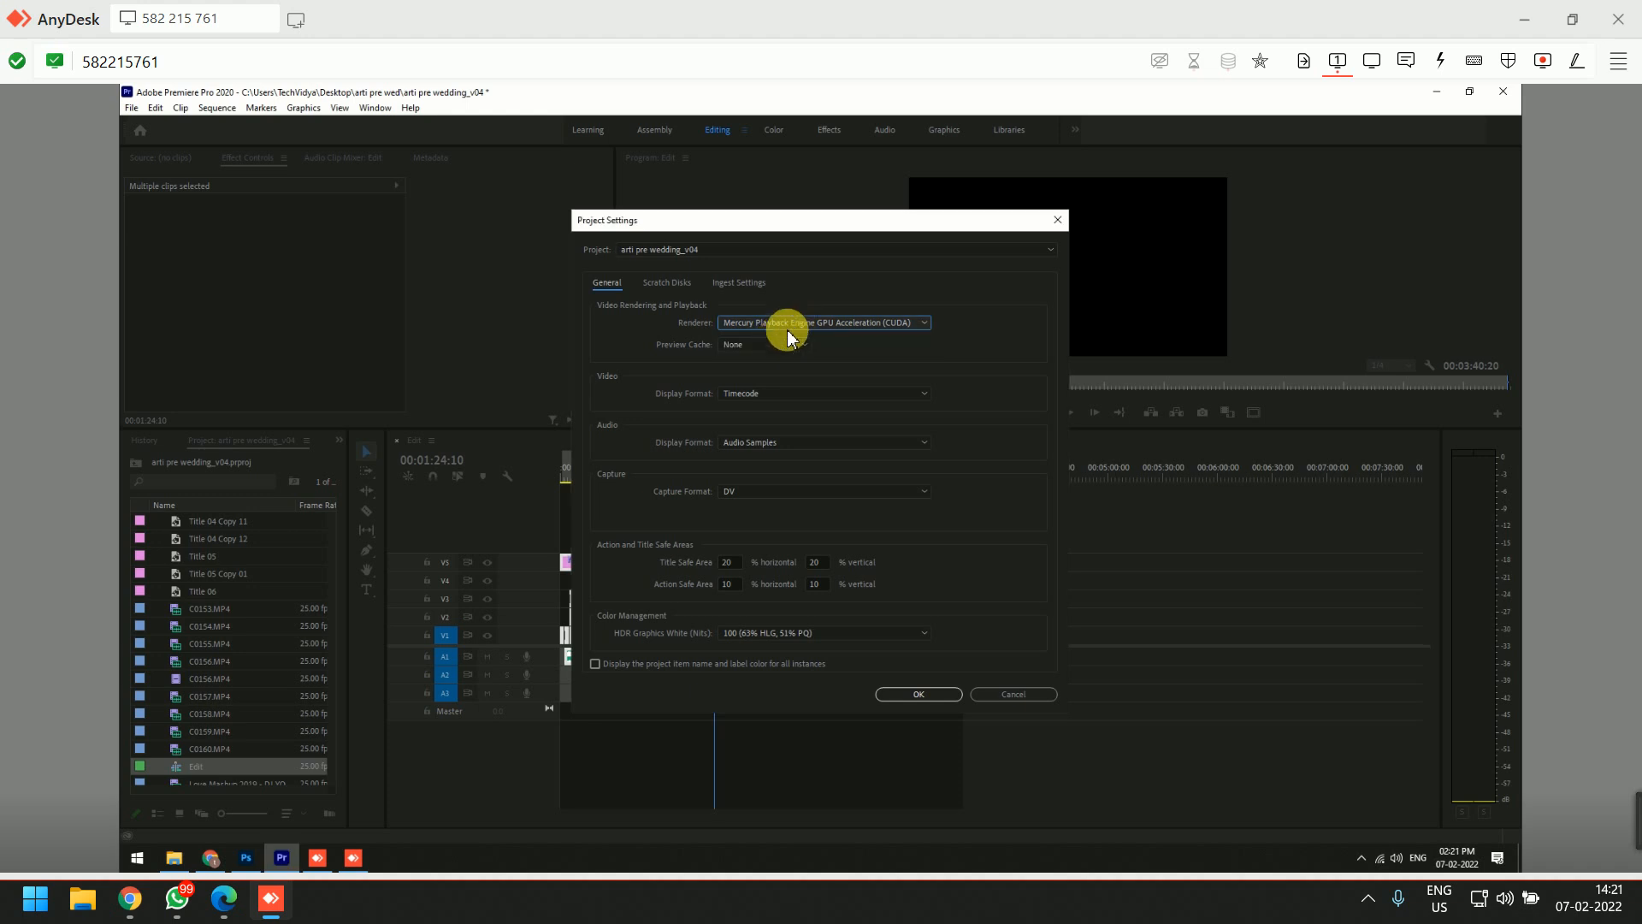
click(774, 359)
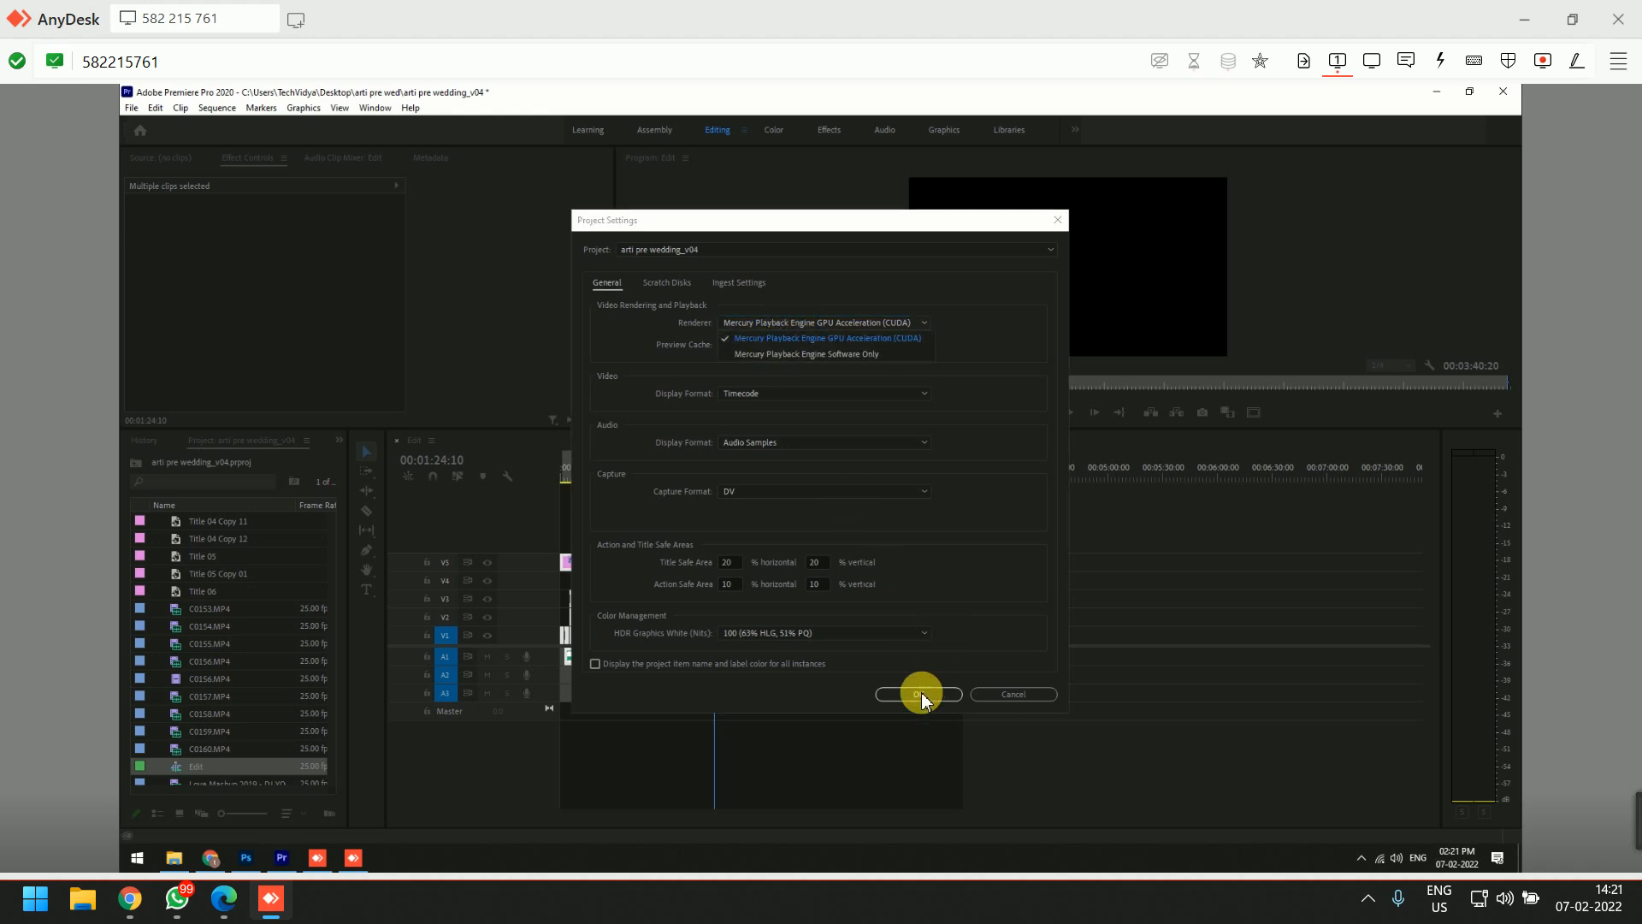
click(921, 691)
- Deselect all clips, begin a media export of the Edit sequence and name the output file Edit_v01
click(869, 727)
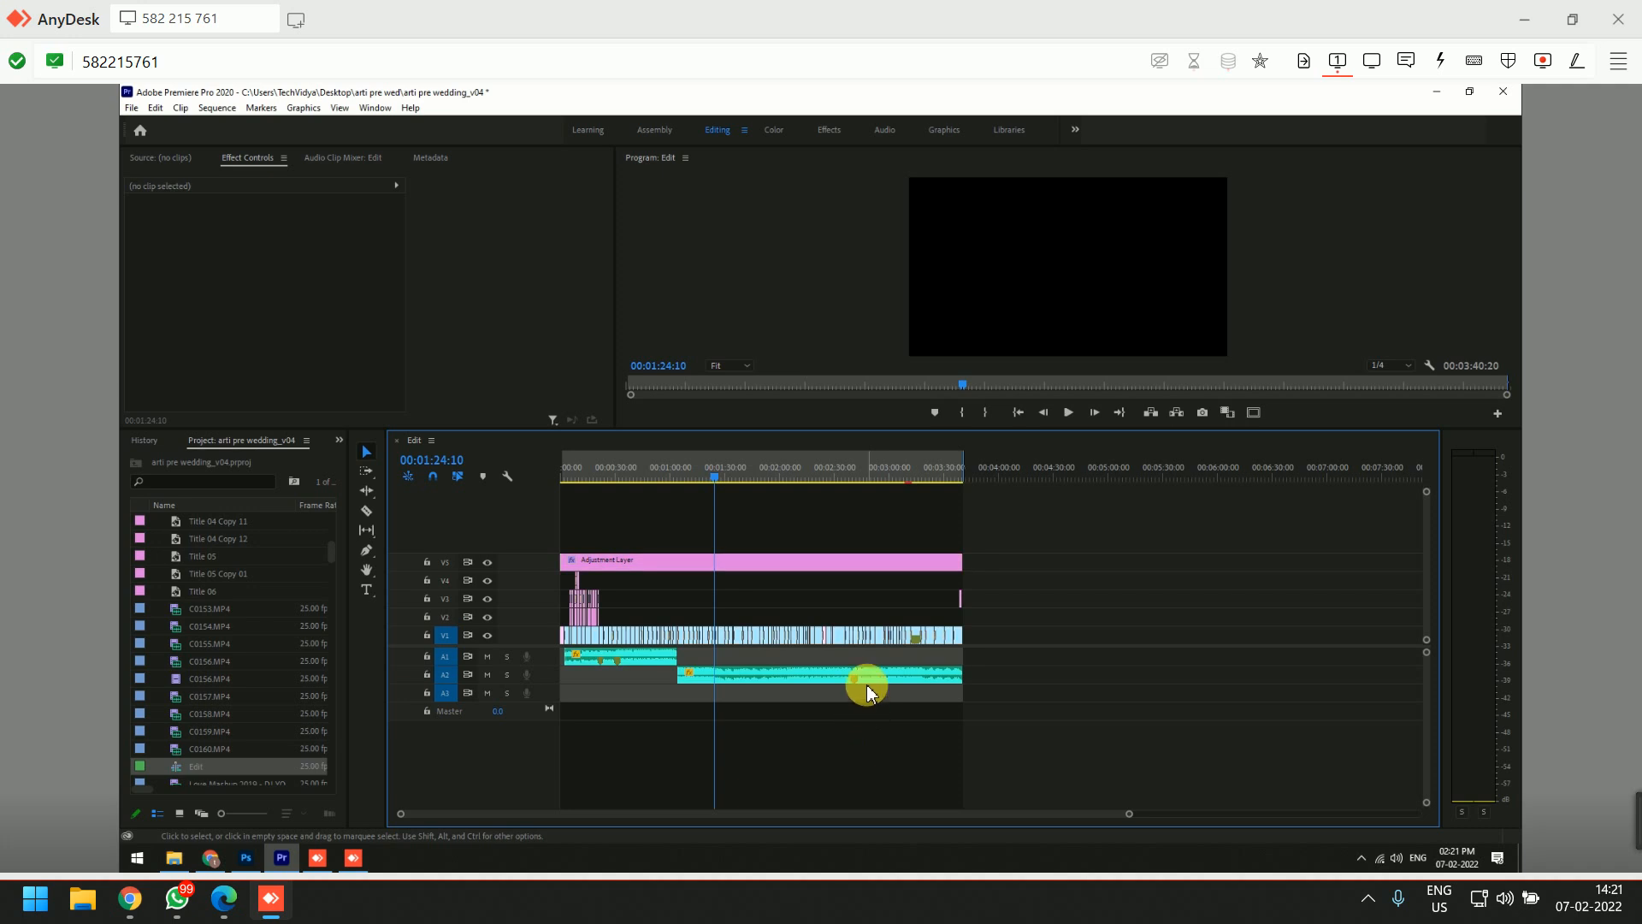
key(ctrl+m)
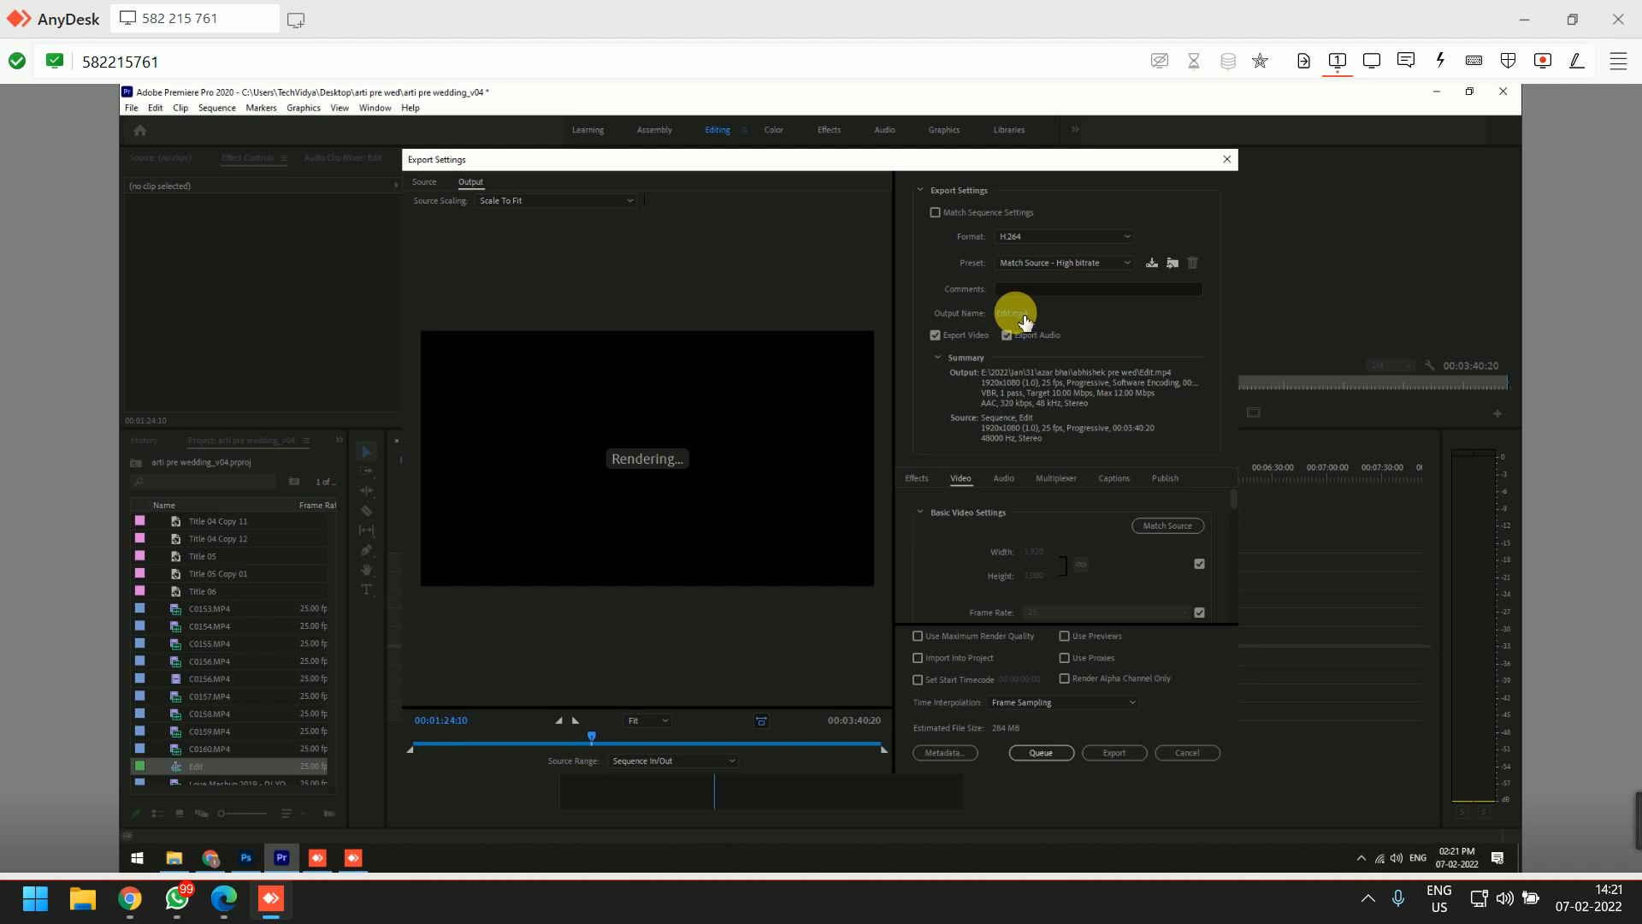
click(1015, 313)
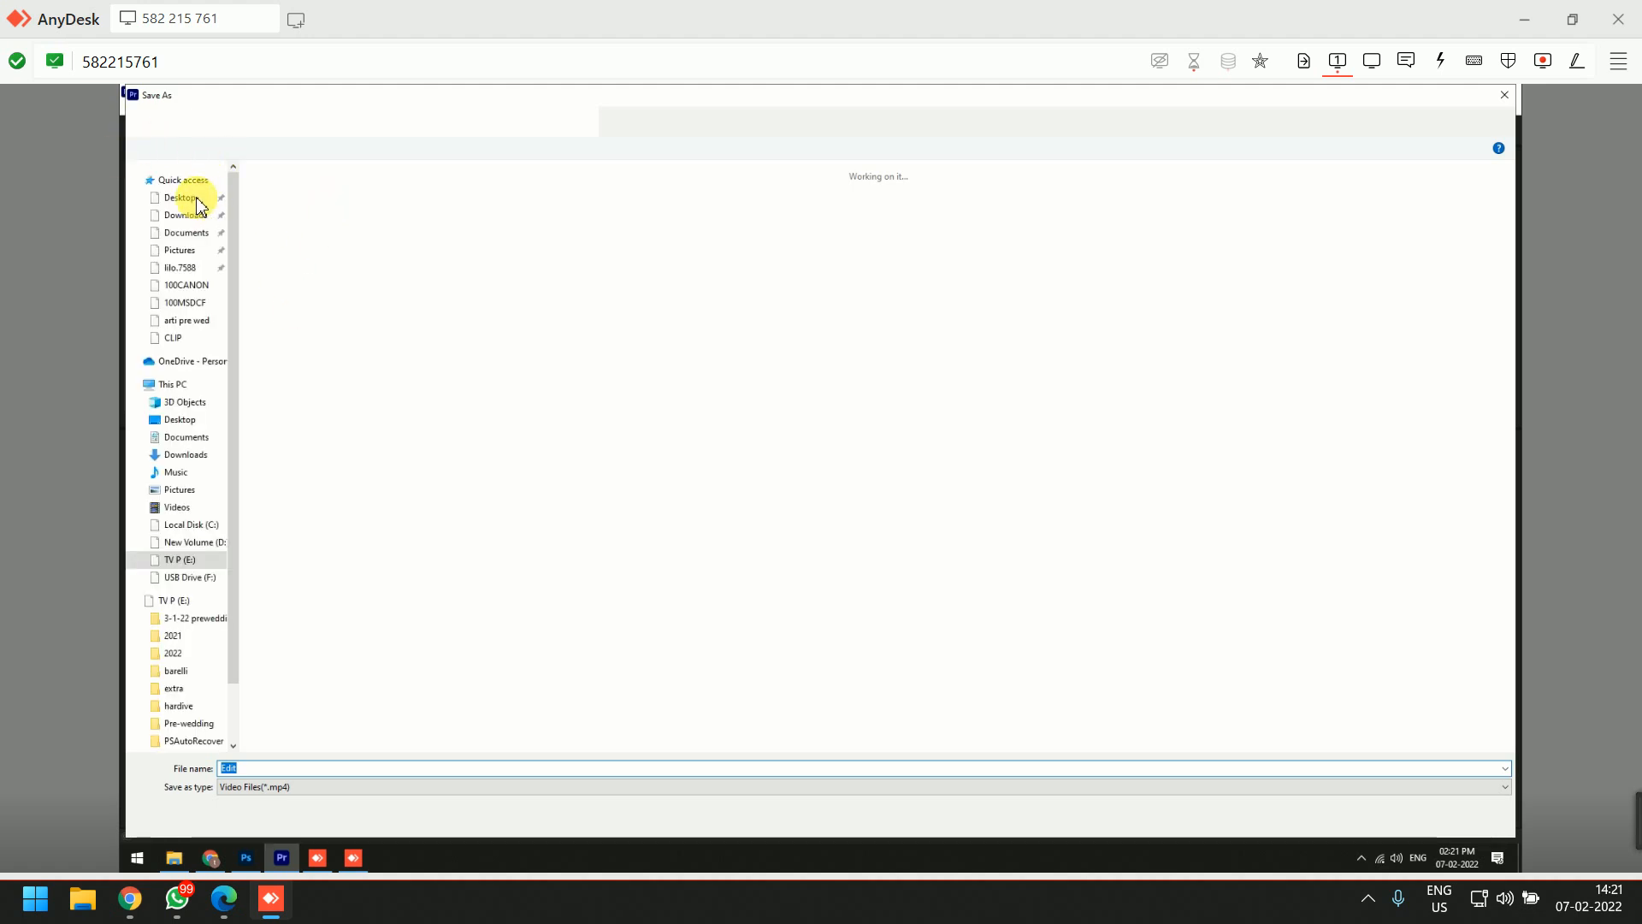
click(196, 199)
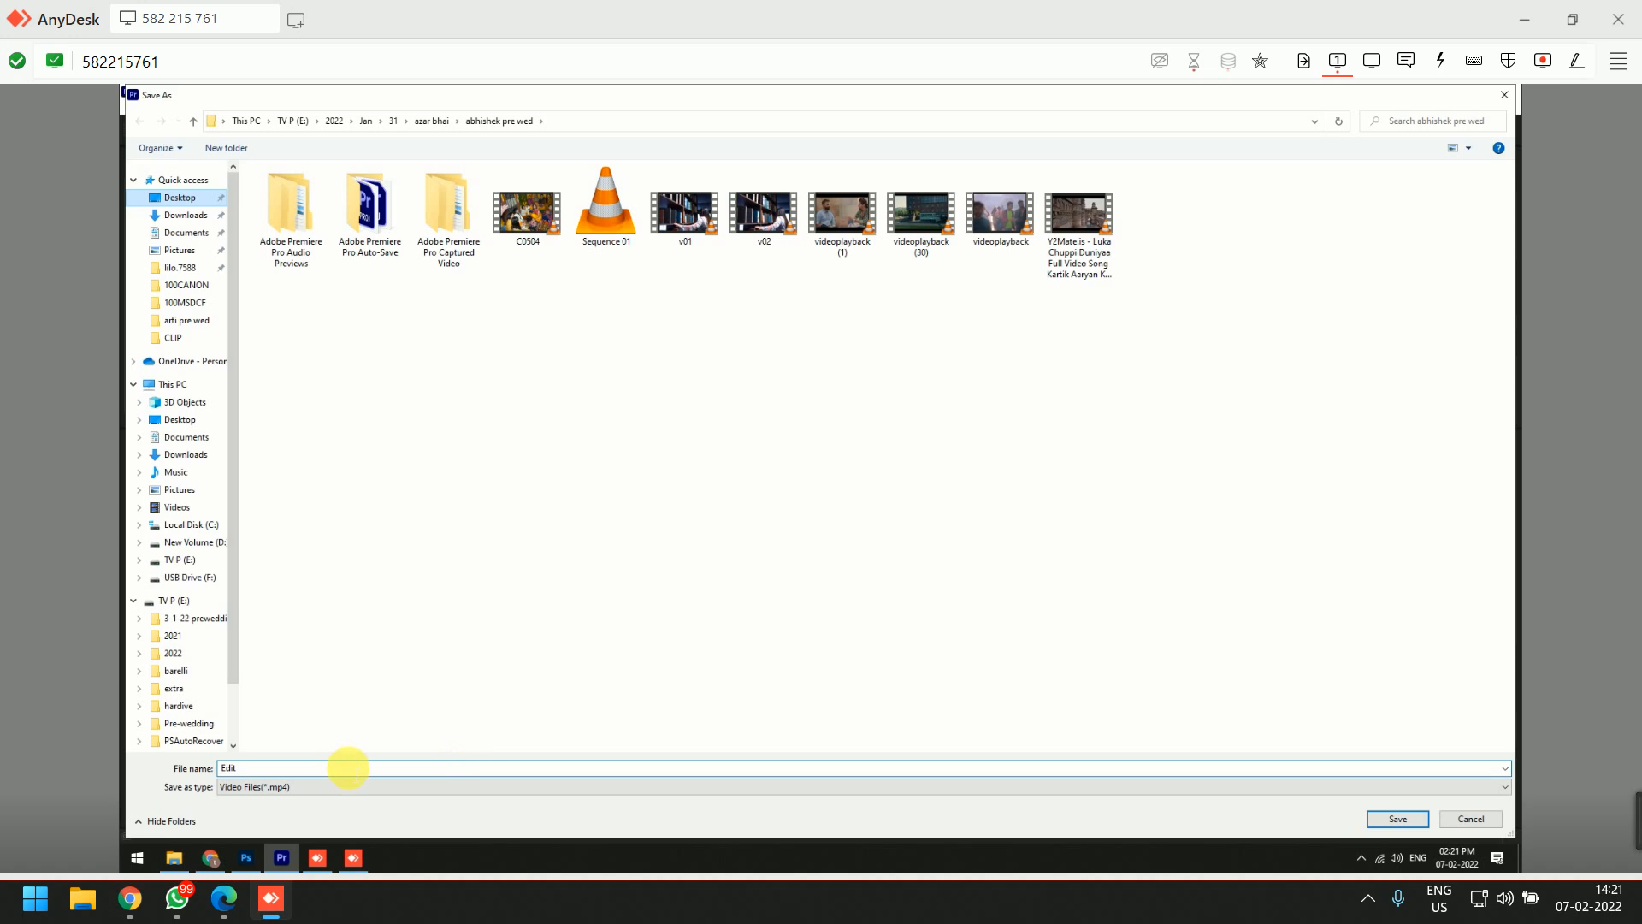
click(353, 767)
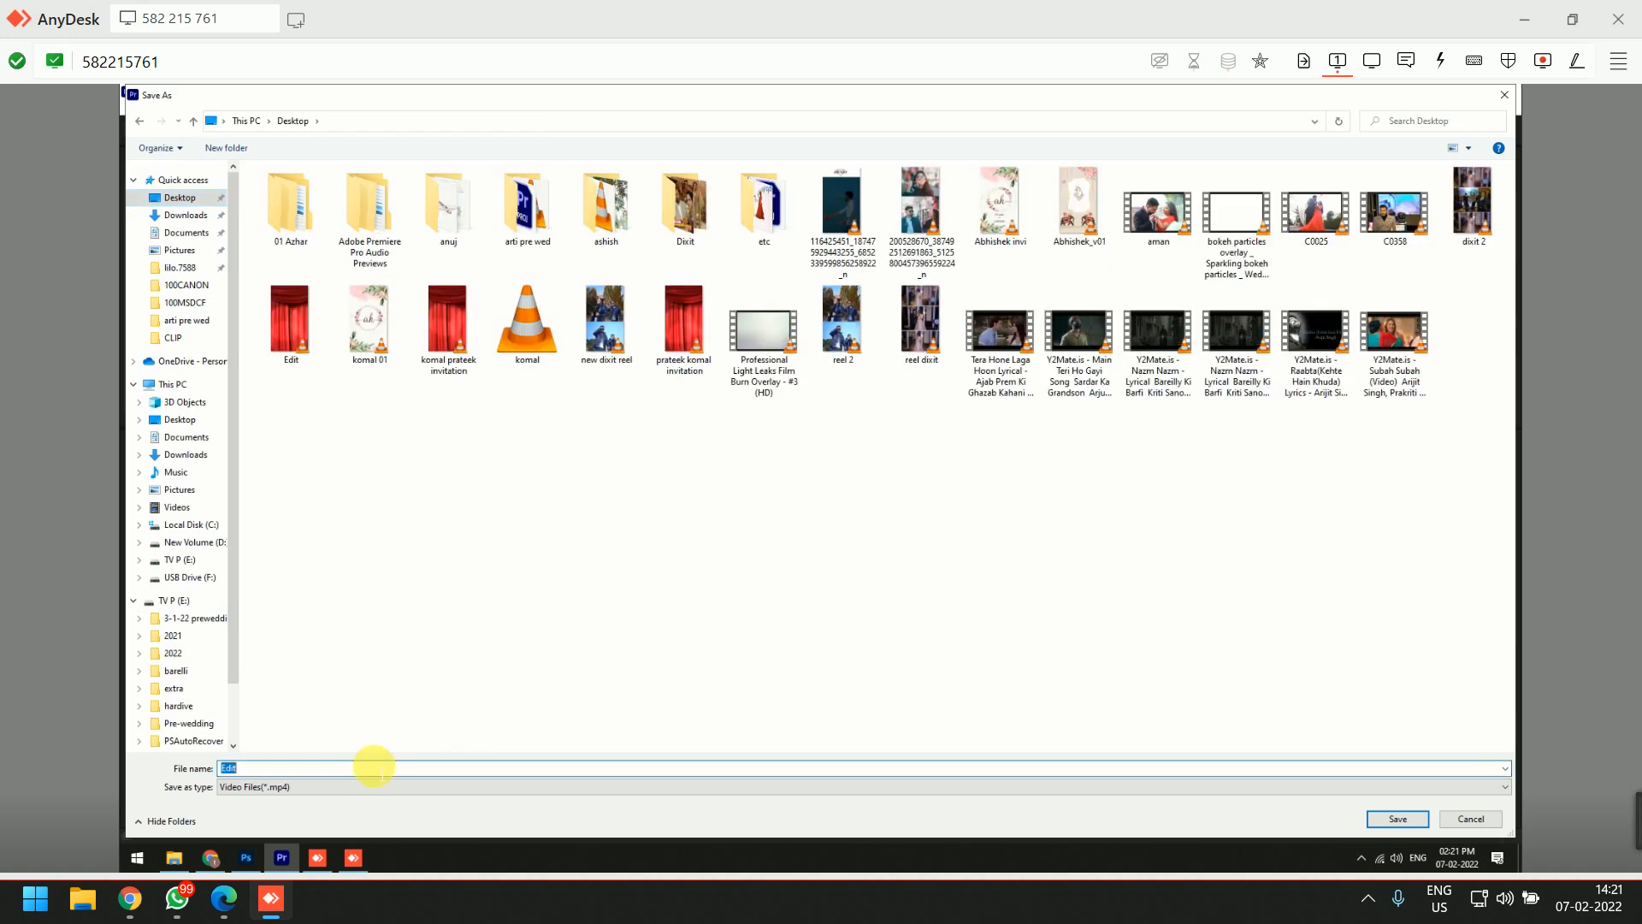
click(141, 121)
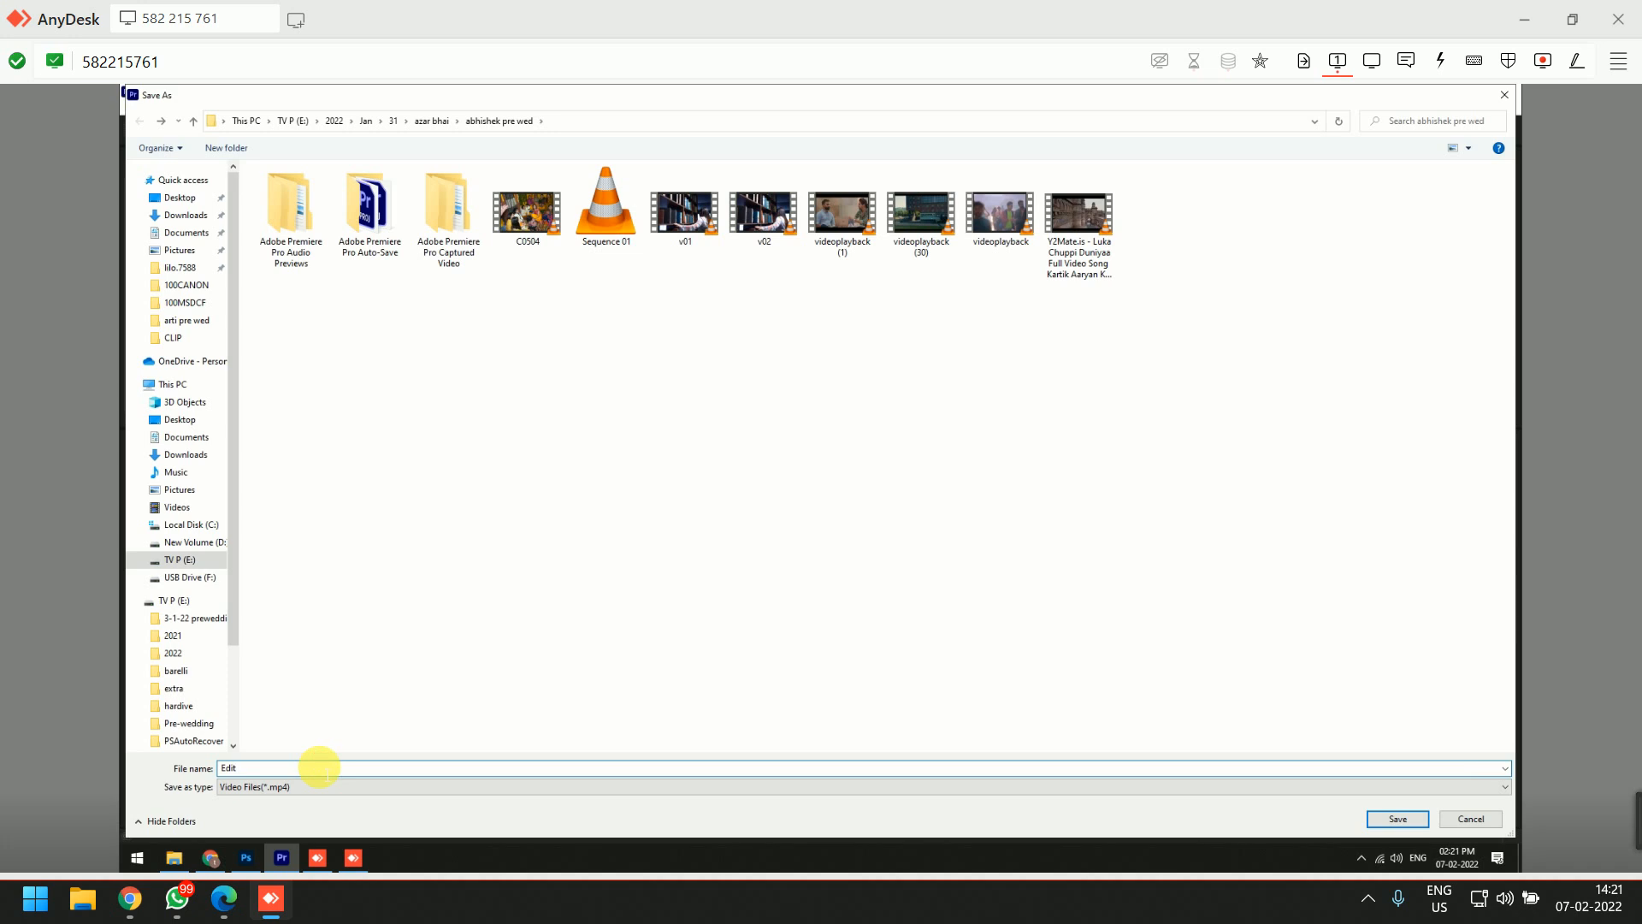
text(01)
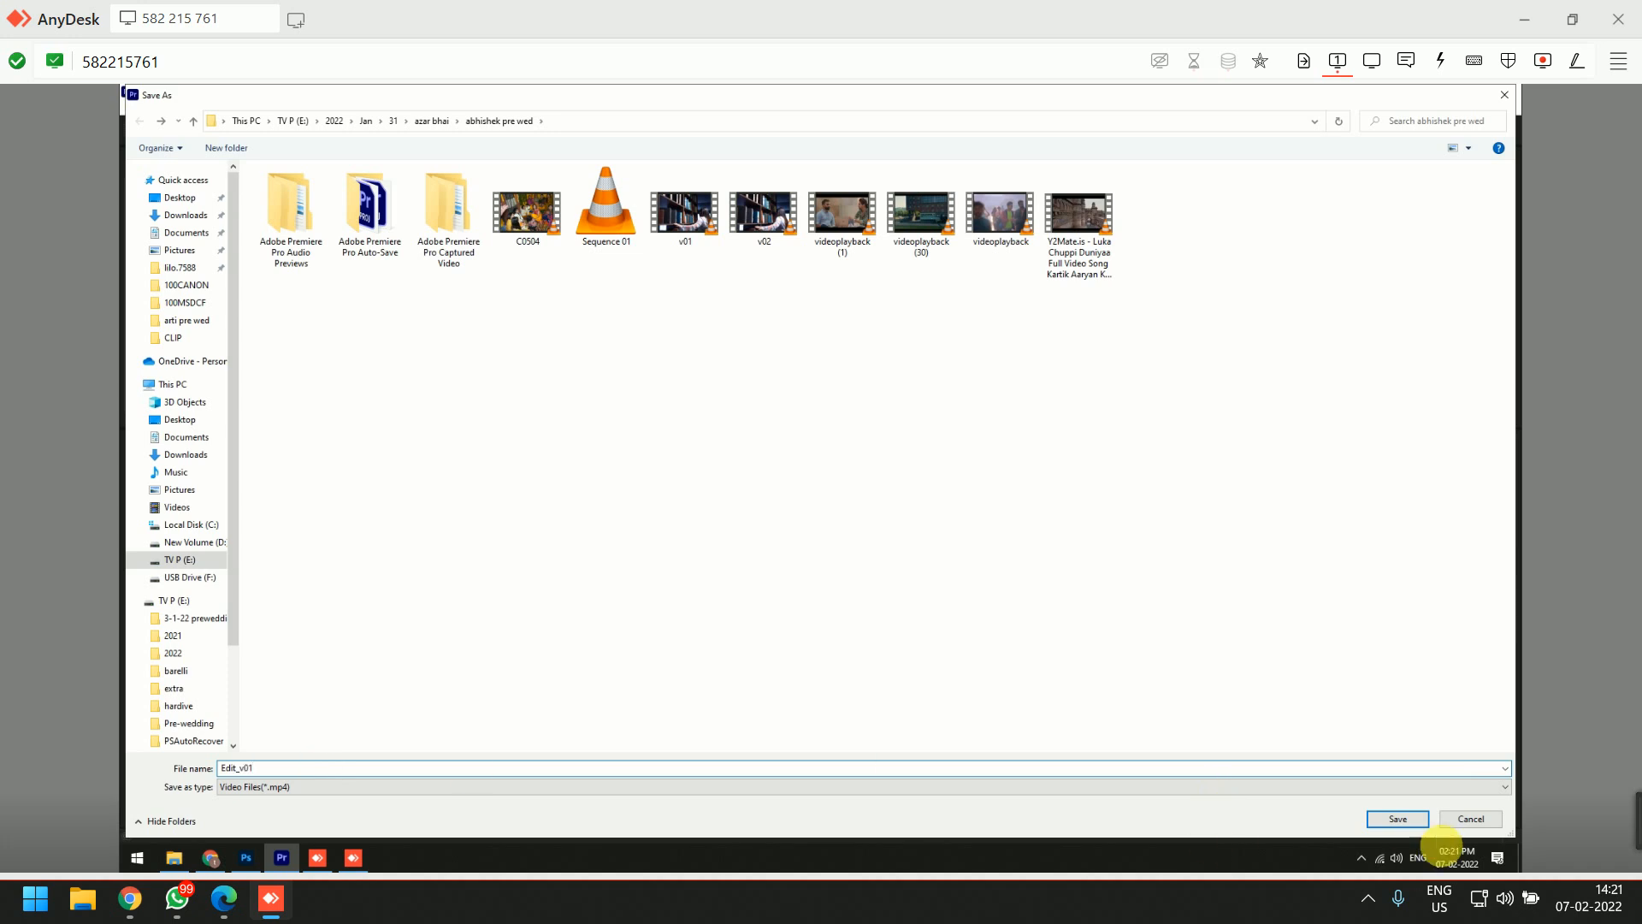
key(Return)
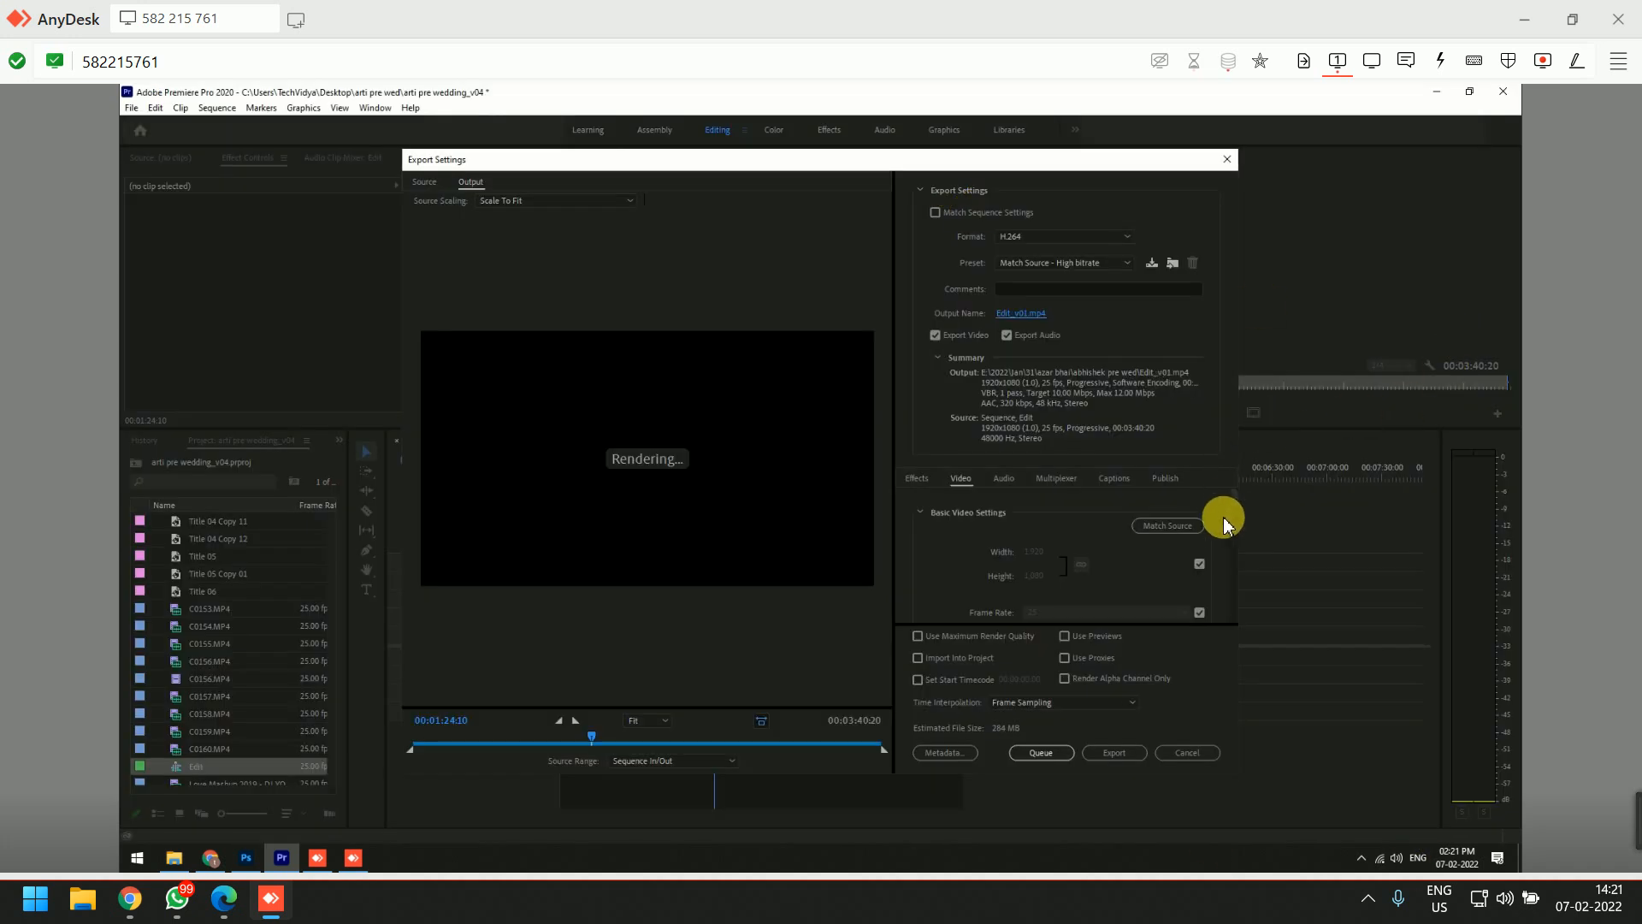
- Enable Render at Maximum Depth in the export's video settings
drag(1233, 505, 1232, 537)
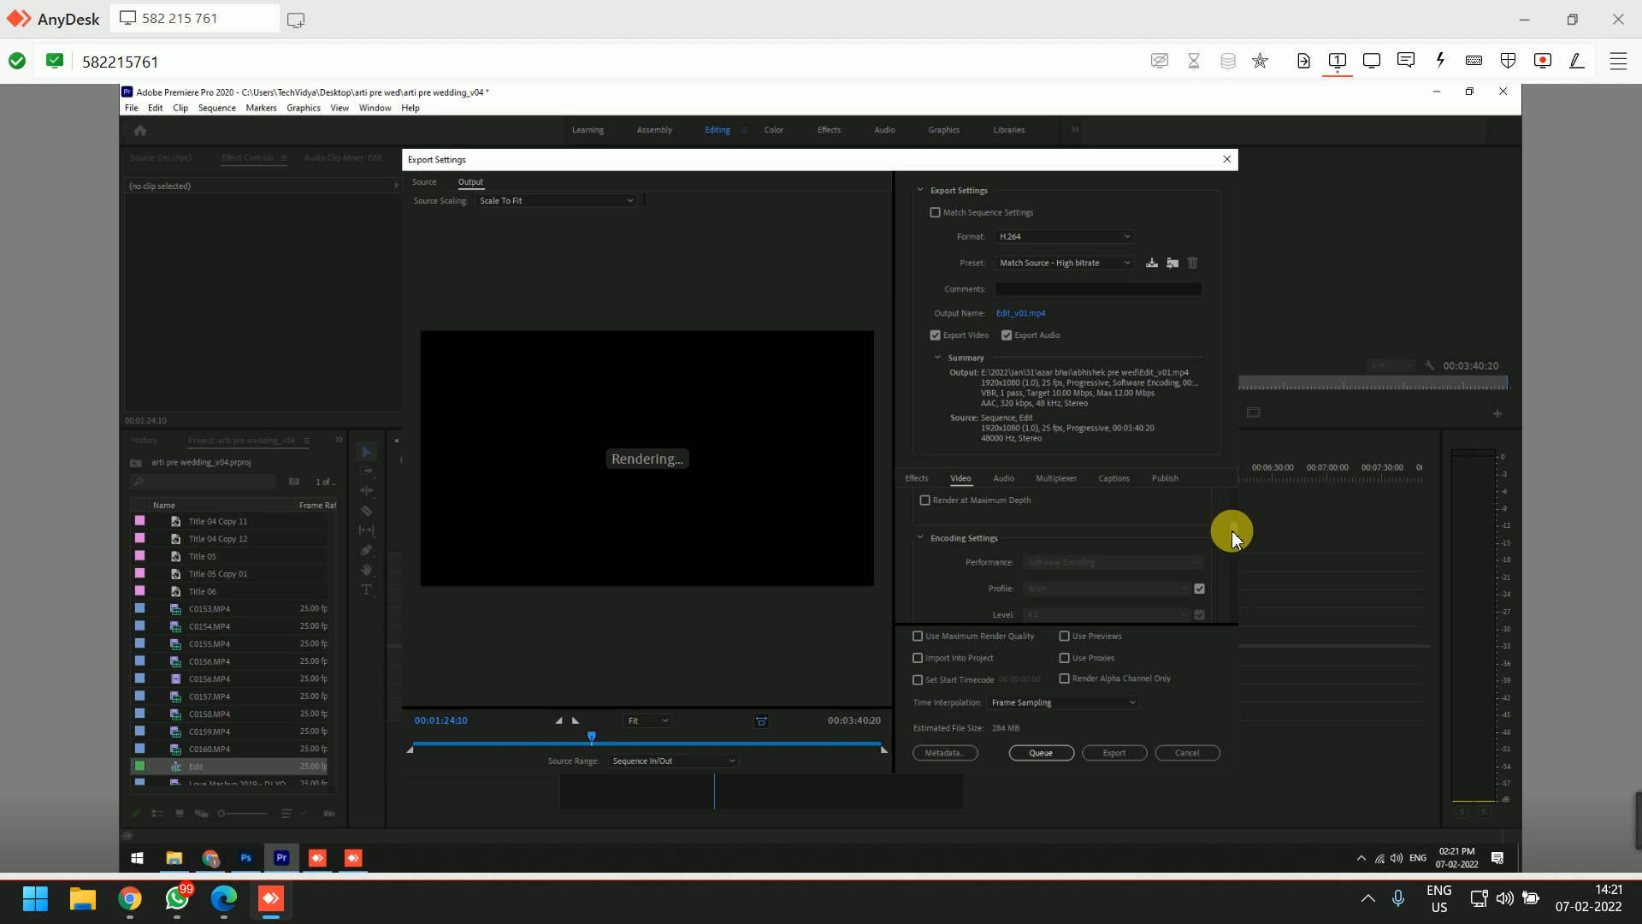
drag(1234, 528, 1234, 526)
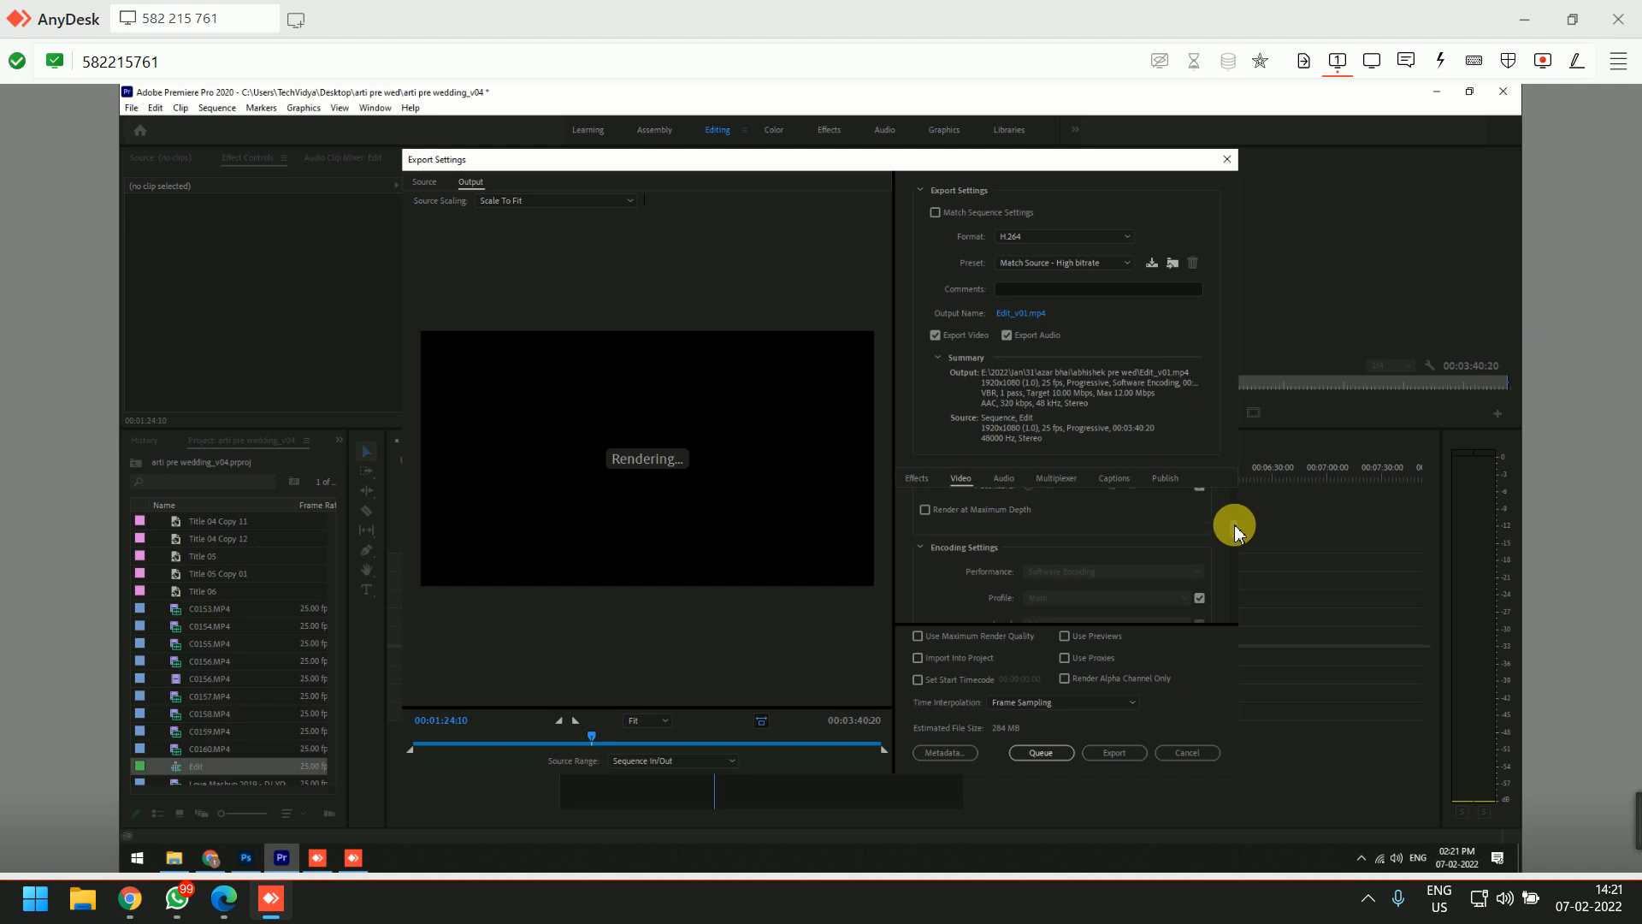
click(925, 509)
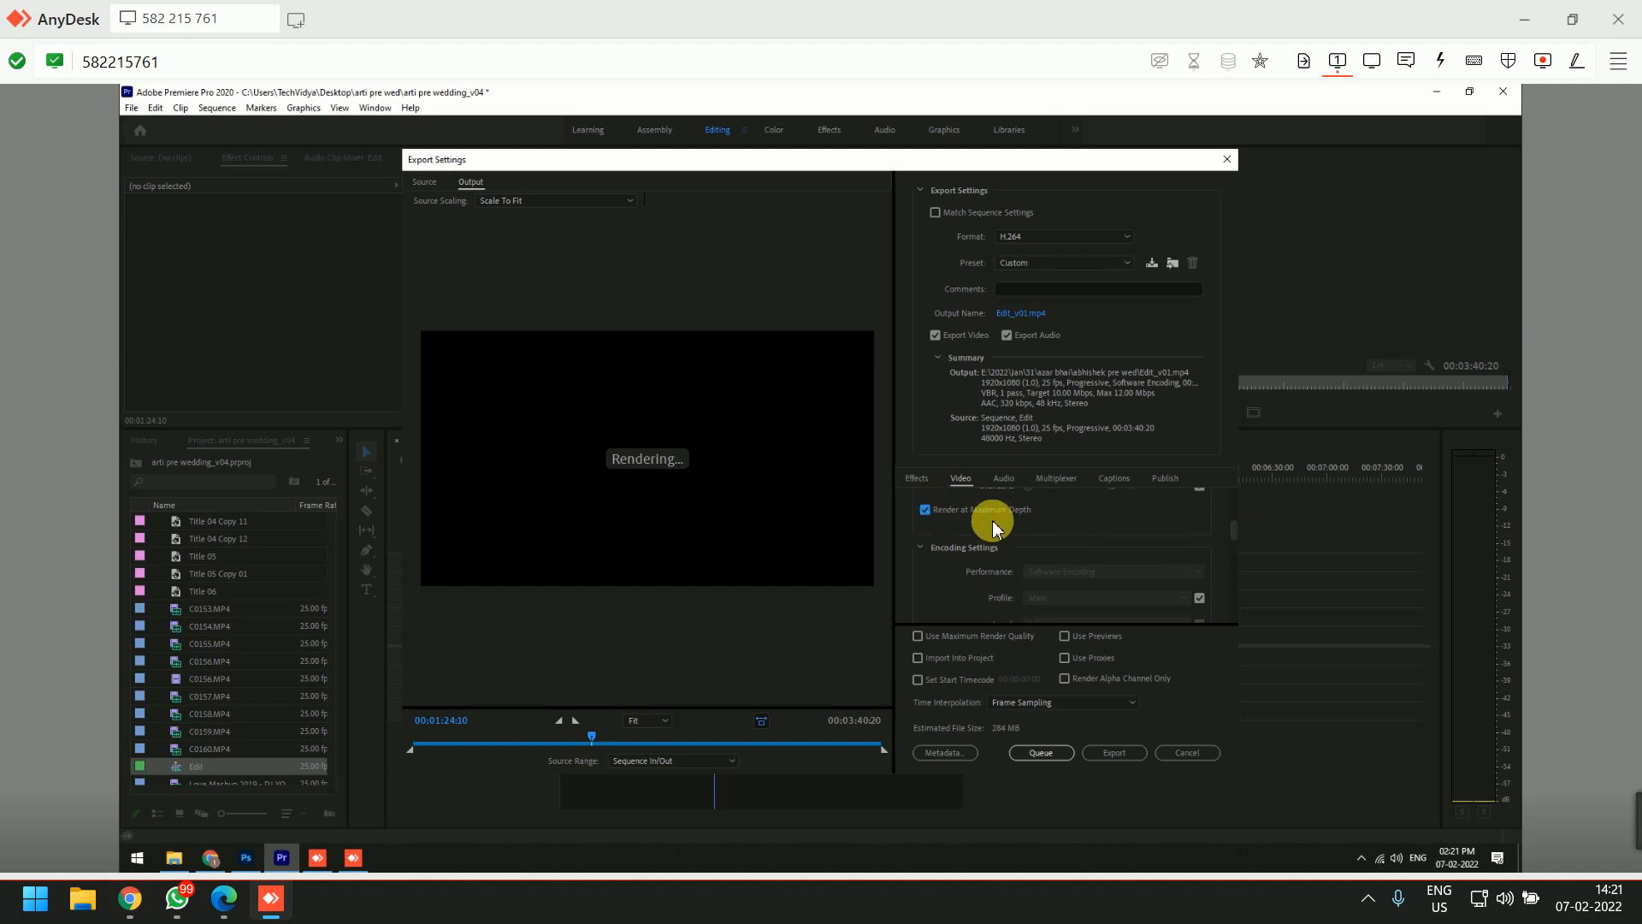
- Set the export's target bitrate to 20 Mbps and enable Use Maximum Render Quality
drag(1235, 538, 1239, 595)
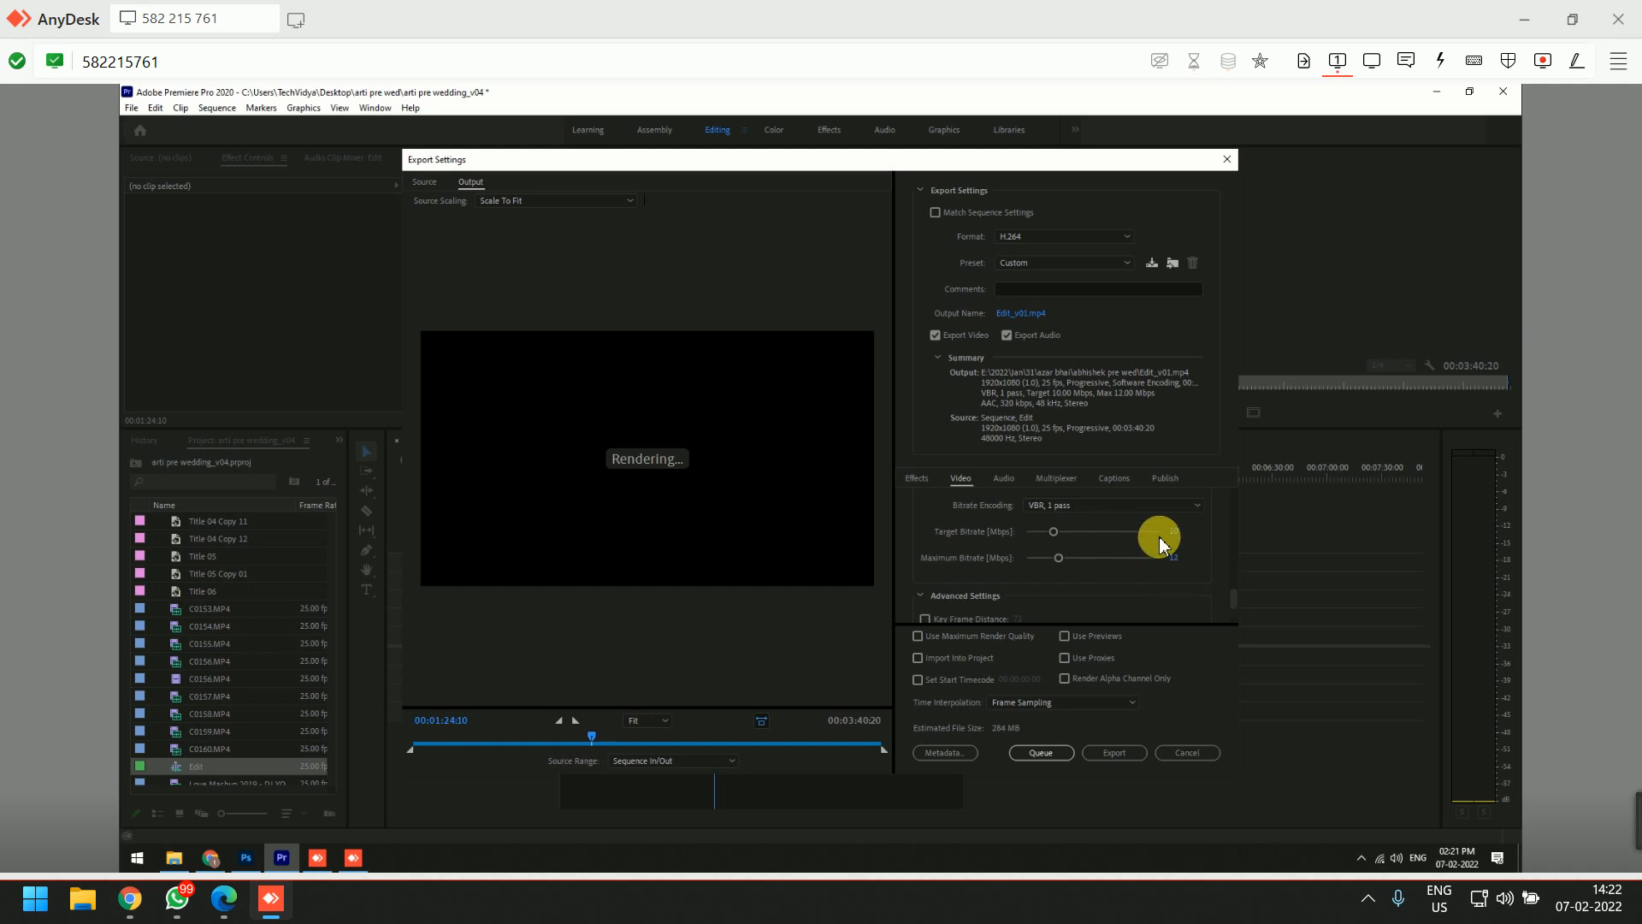
drag(588, 739, 885, 752)
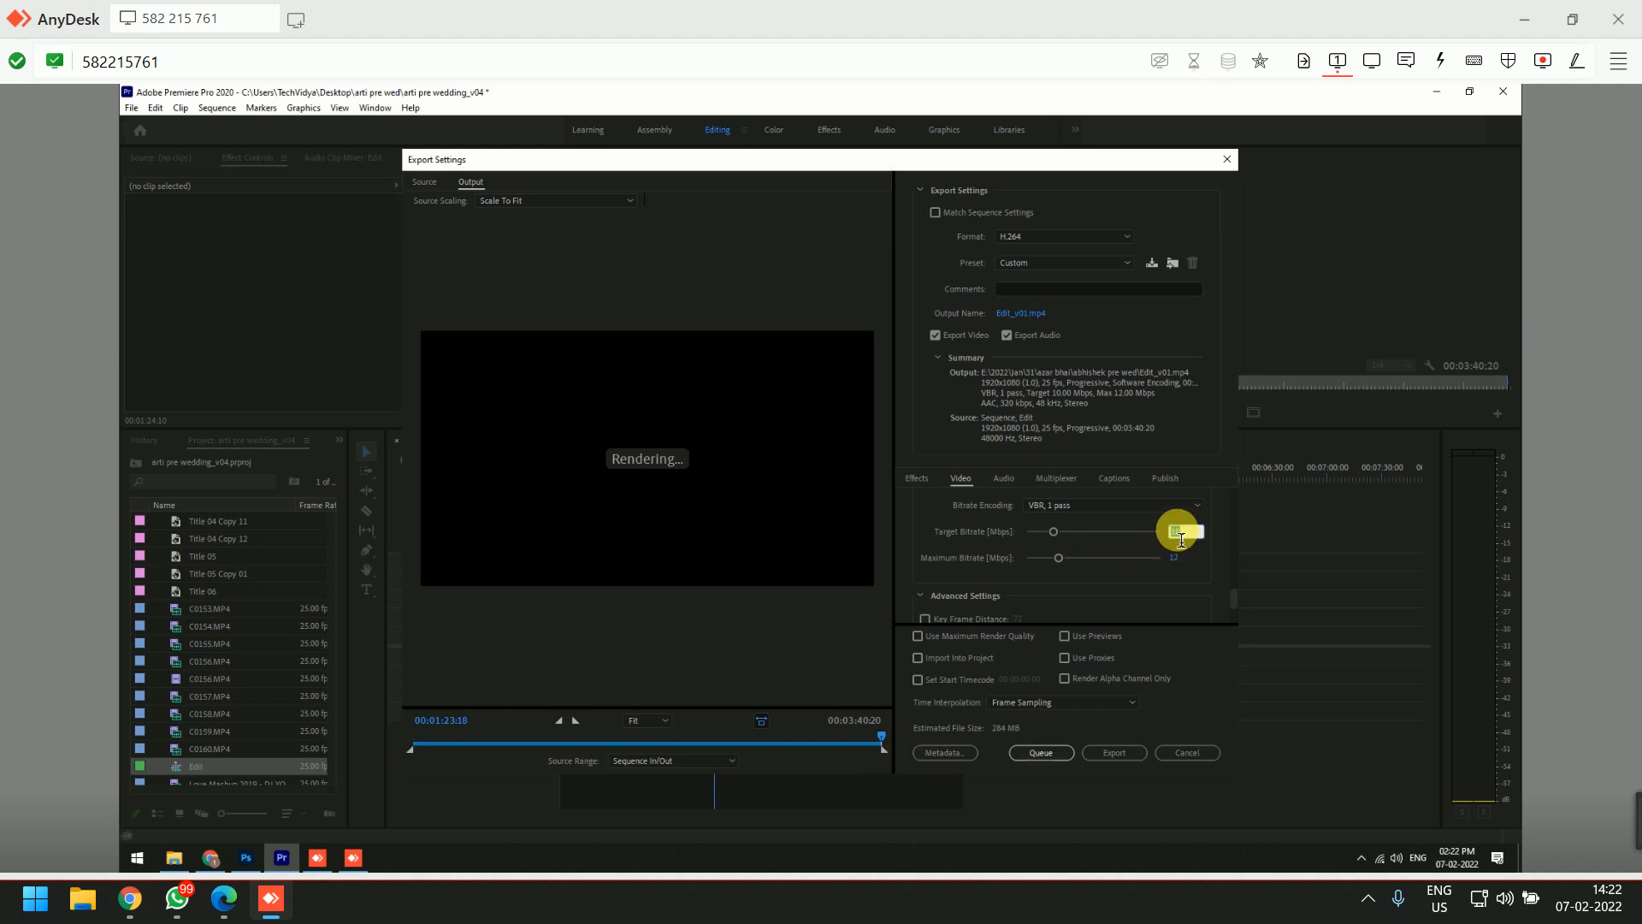
text(20)
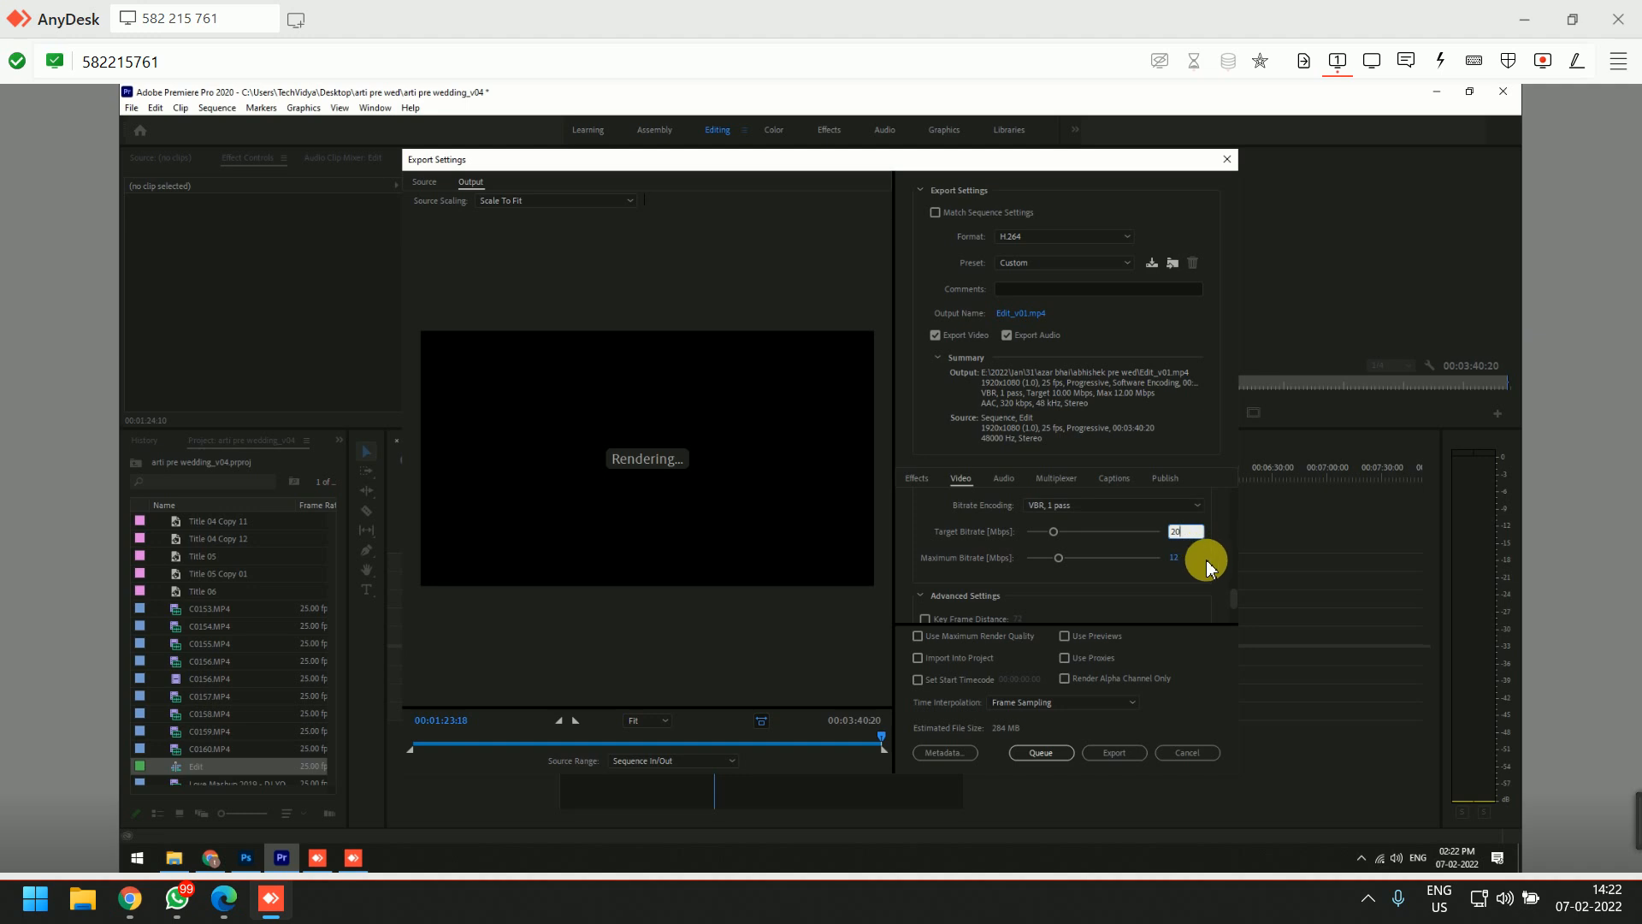
click(1202, 562)
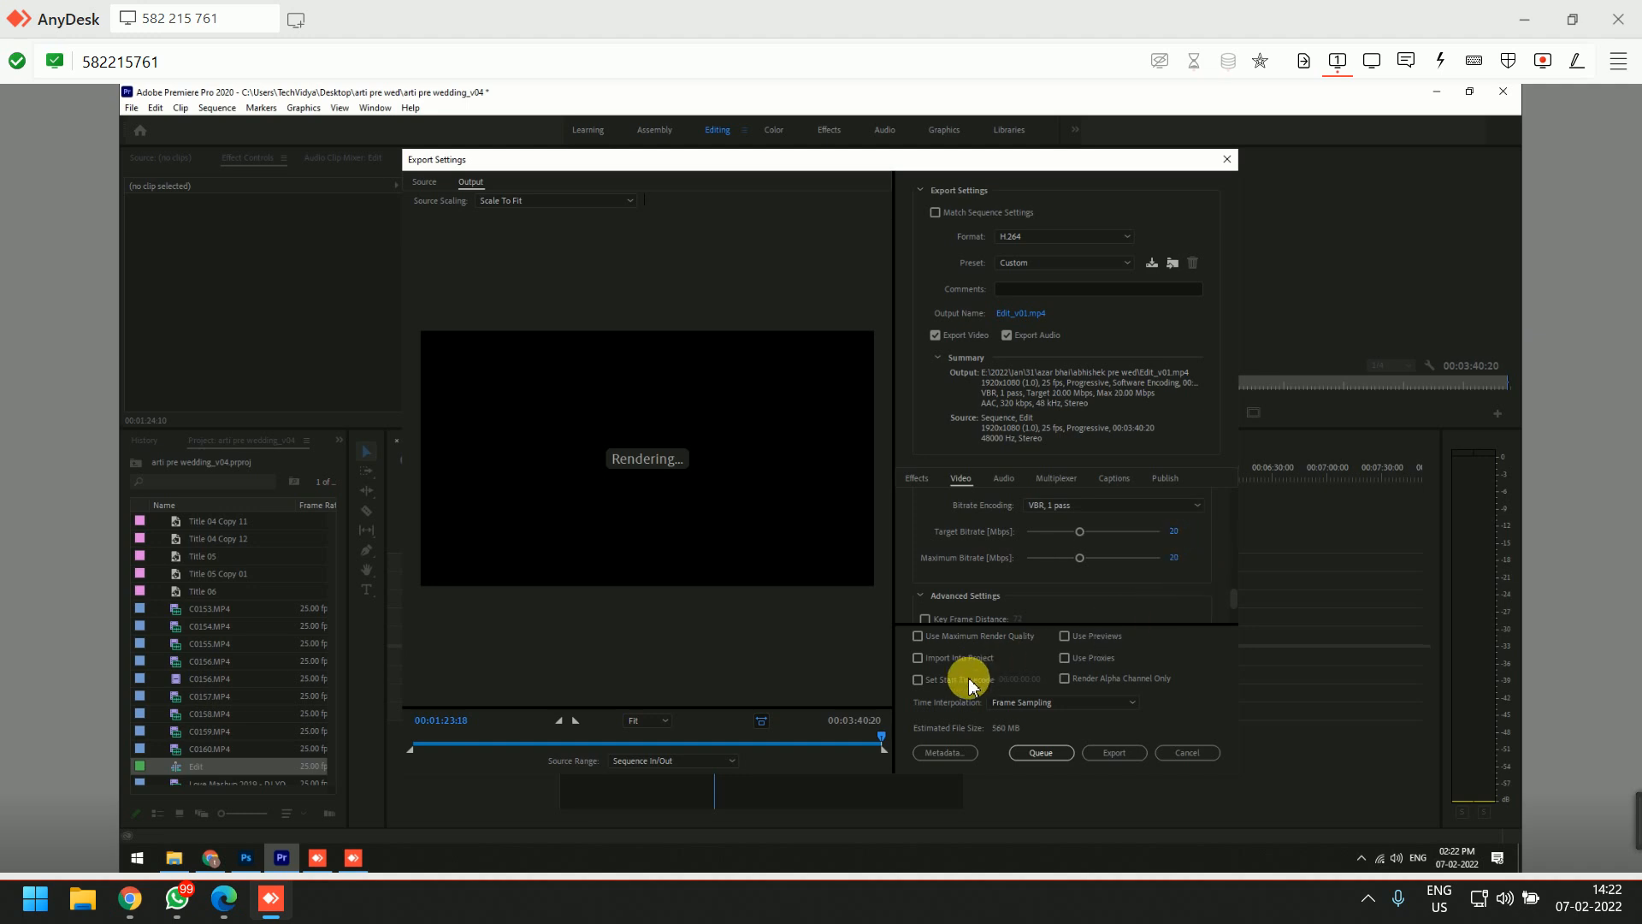
click(941, 635)
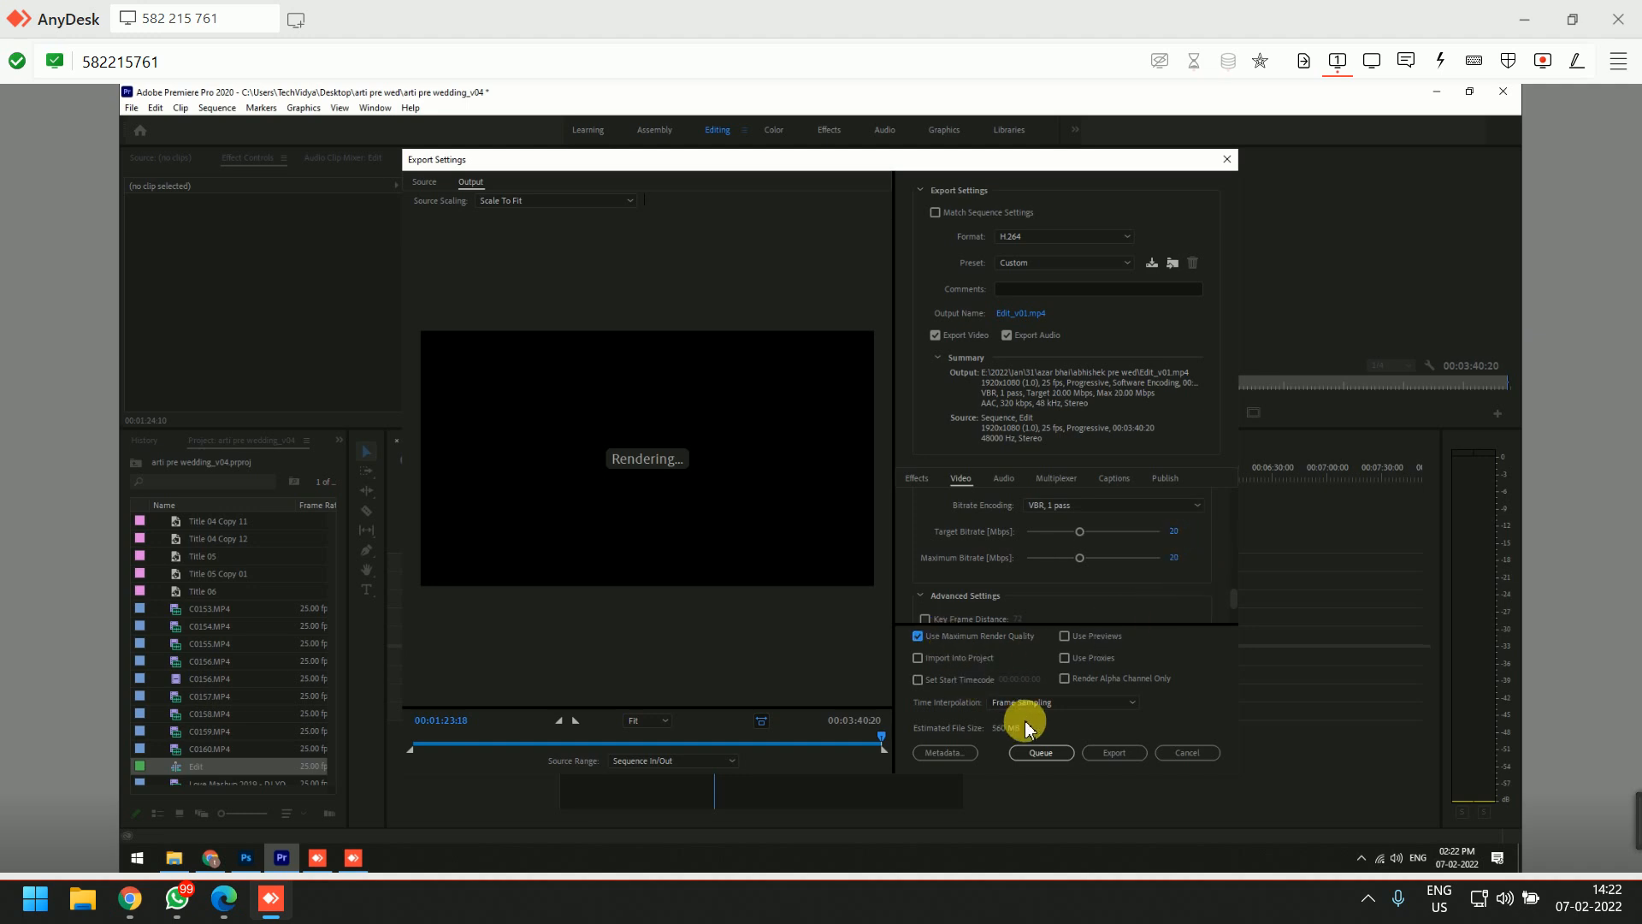
- Try to export Edit_v01 with the current settings, dismiss the resulting dialogs and cancel the export settings
click(1120, 752)
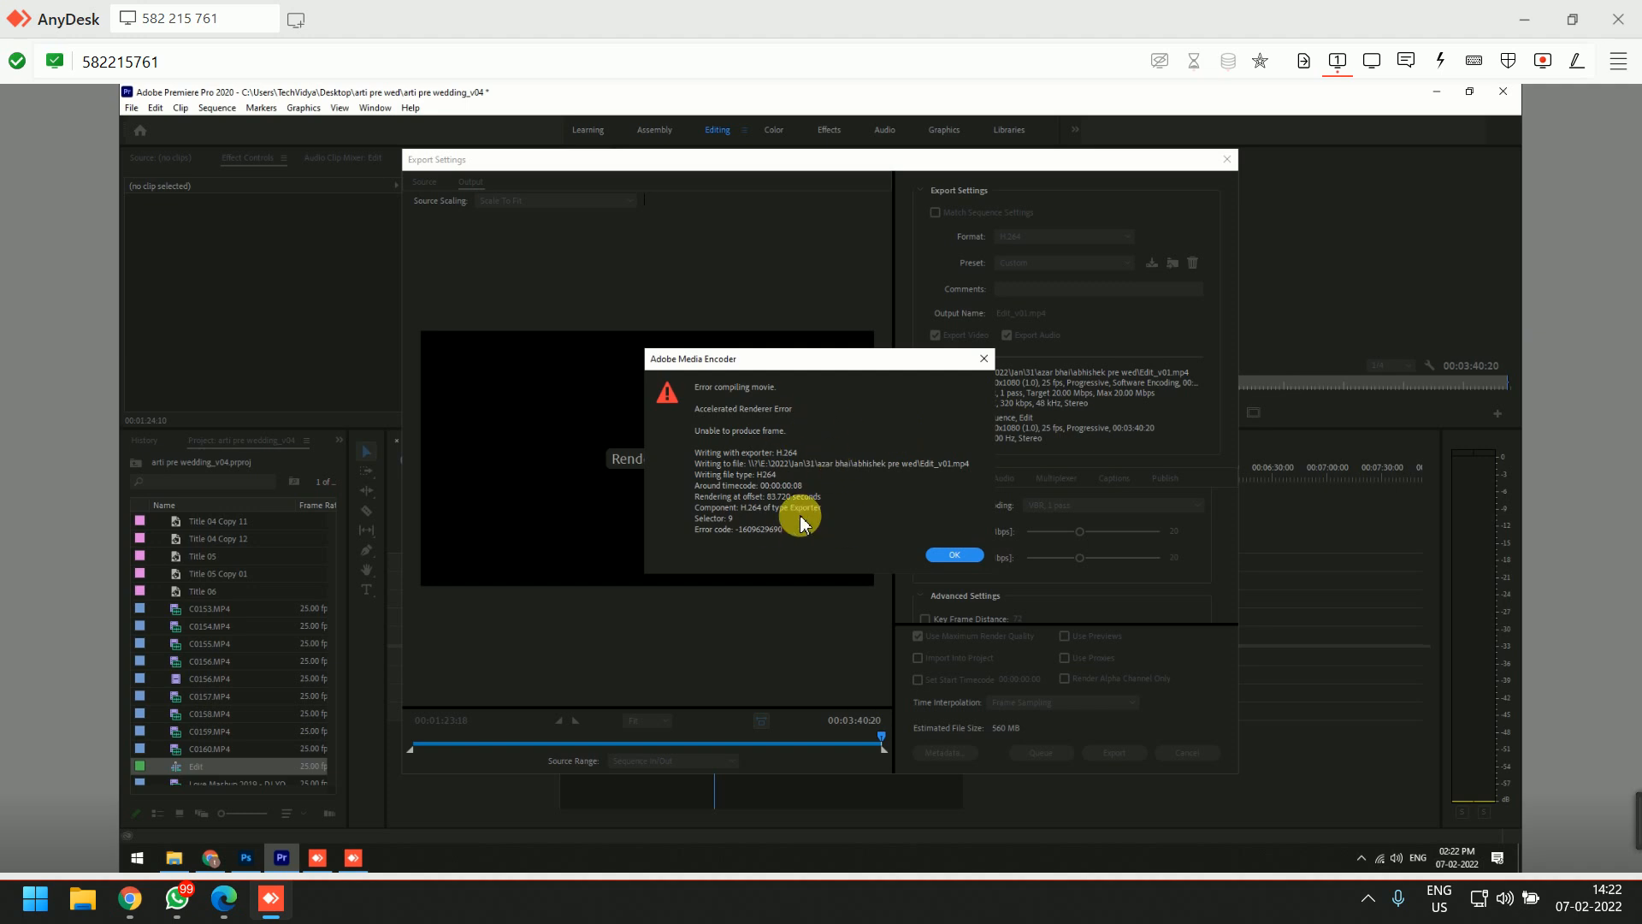
click(954, 555)
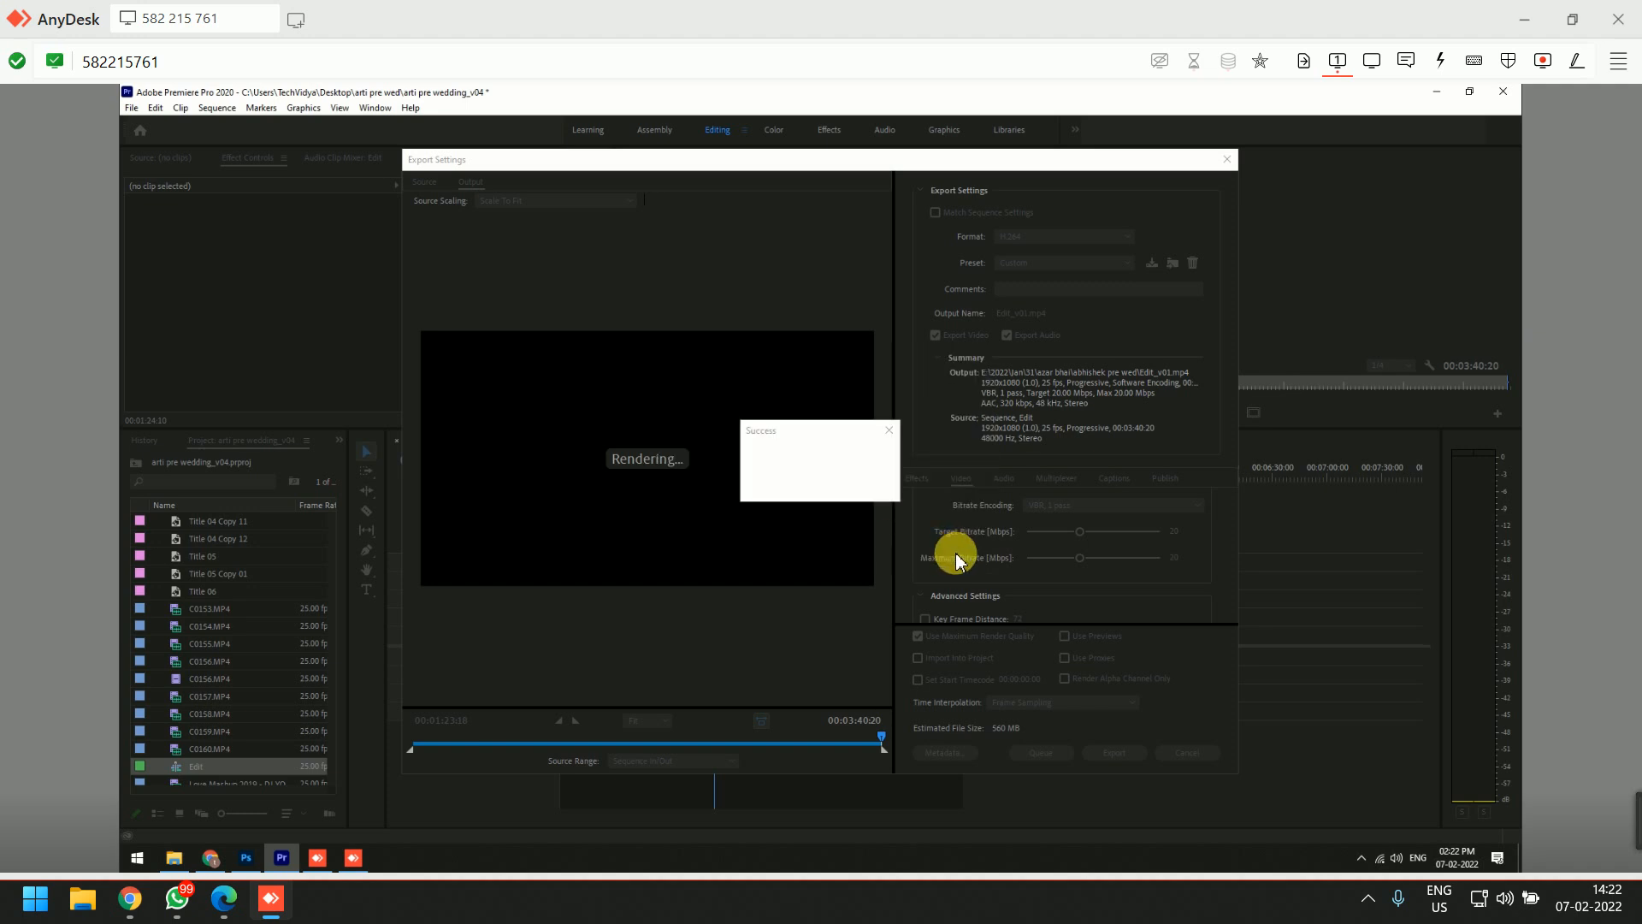
click(856, 482)
click(1191, 754)
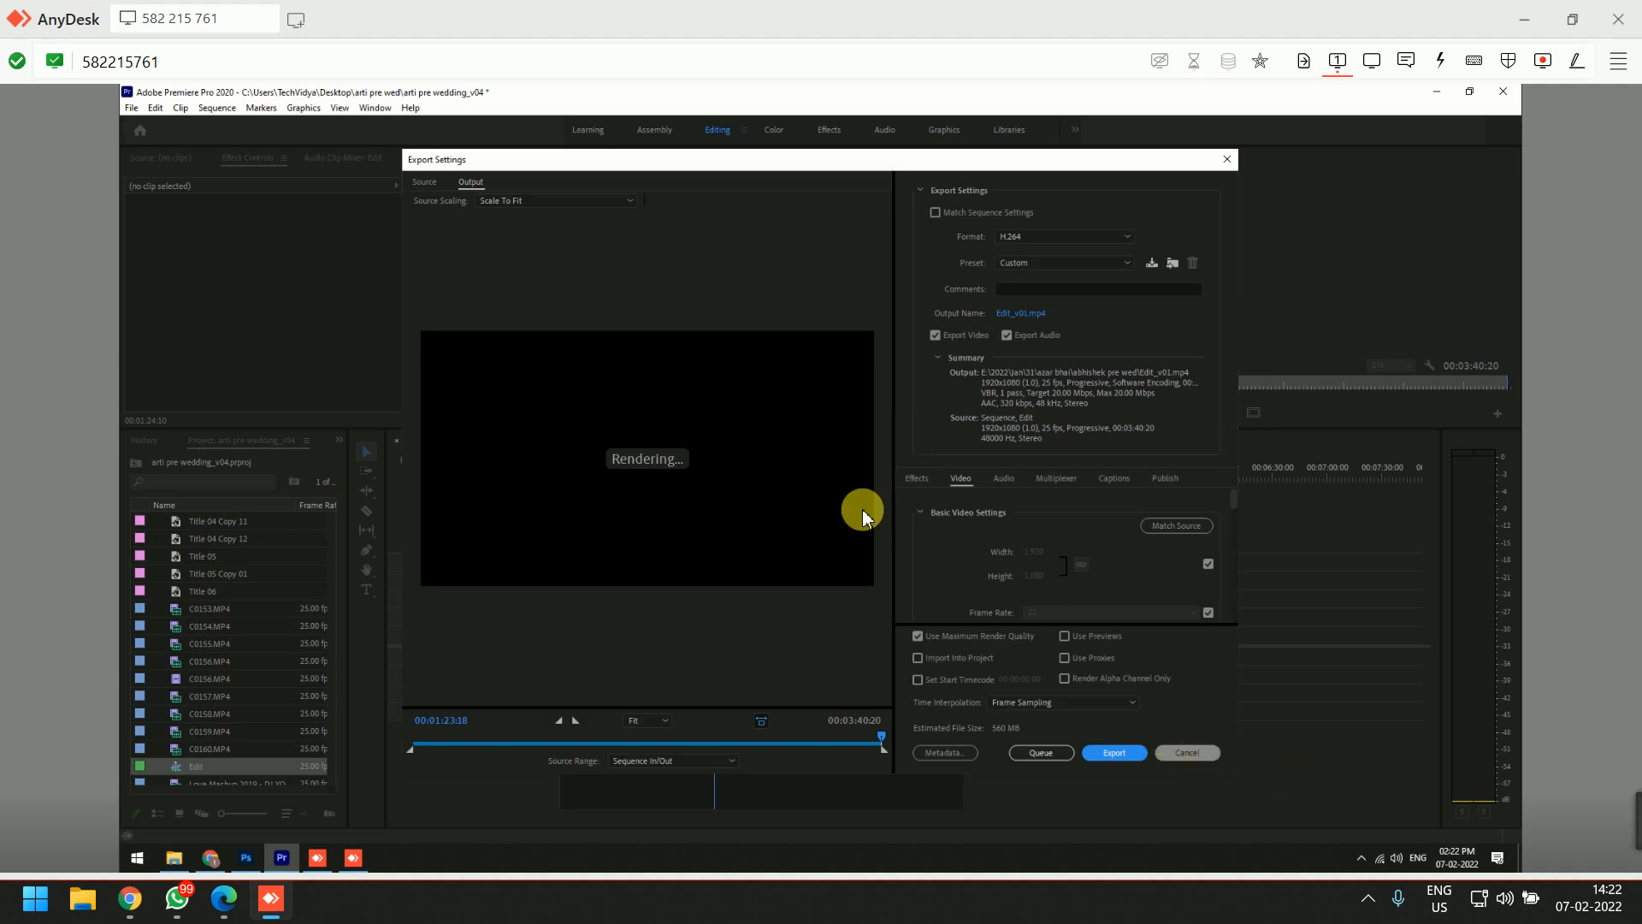
- Change the project's renderer to Mercury Playback Engine Software Only and apply the project settings
click(131, 108)
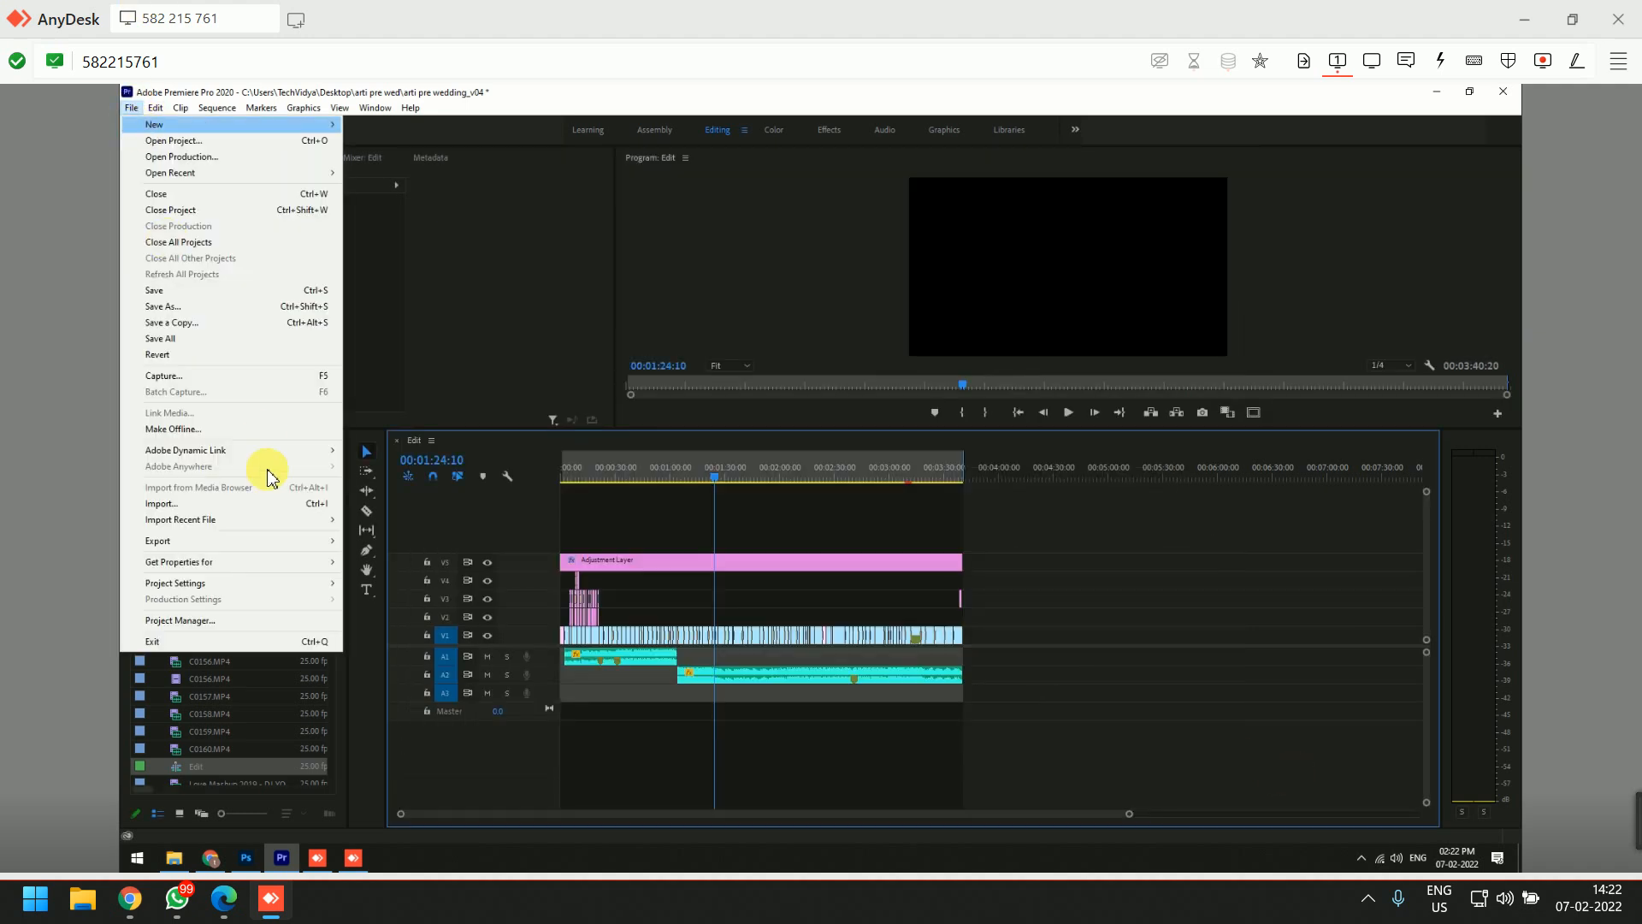
mouse_move(346, 541)
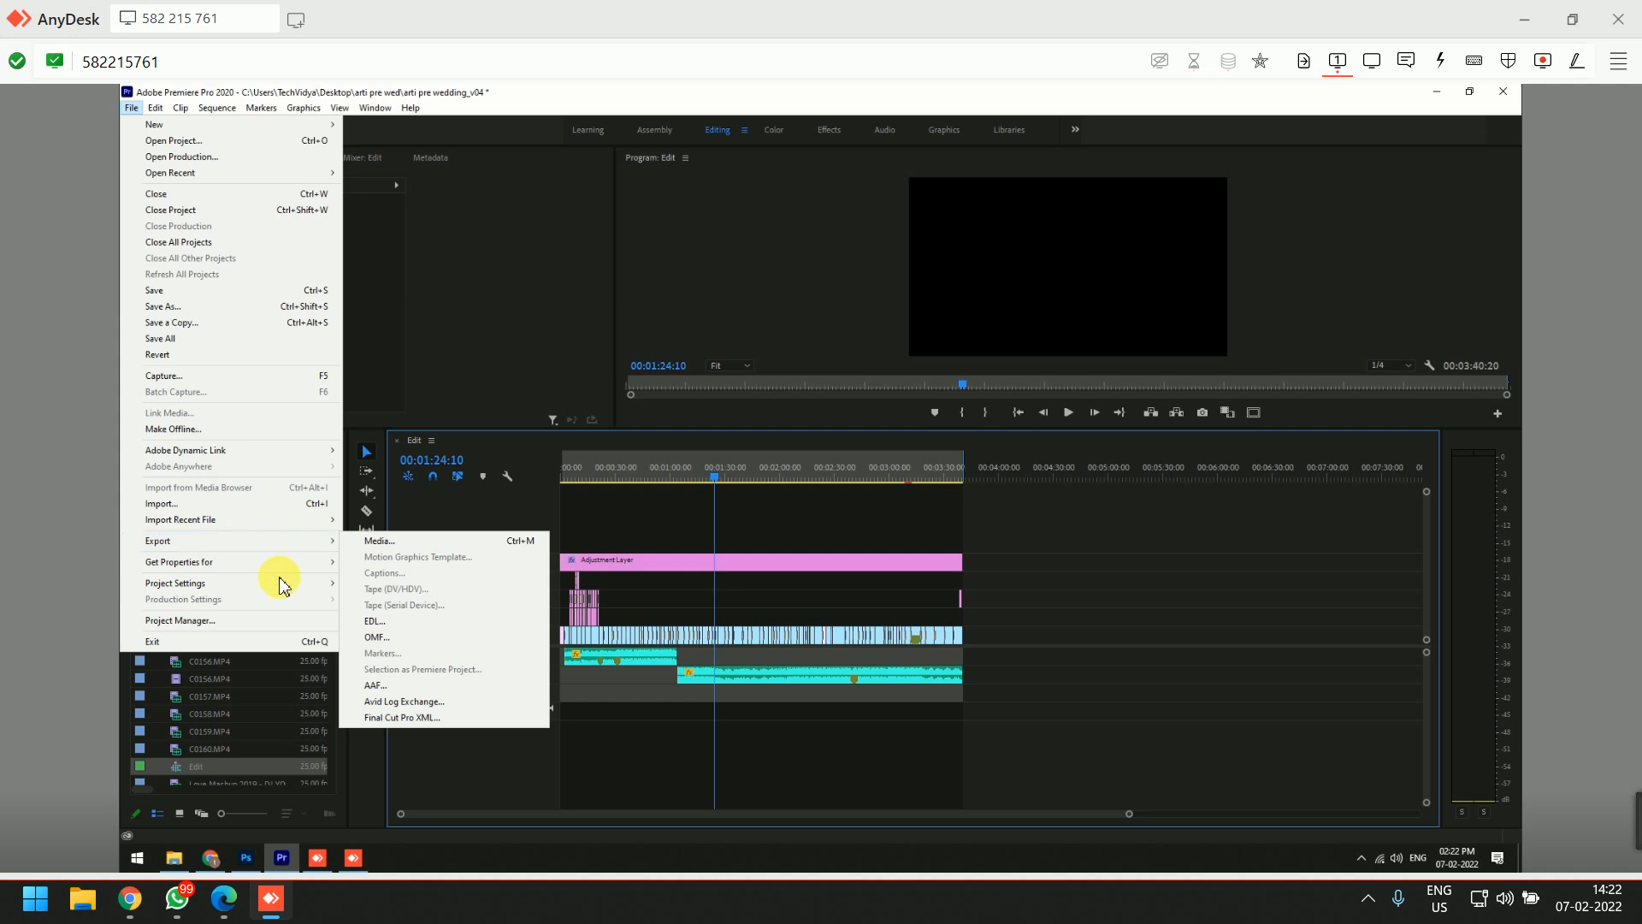
click(376, 583)
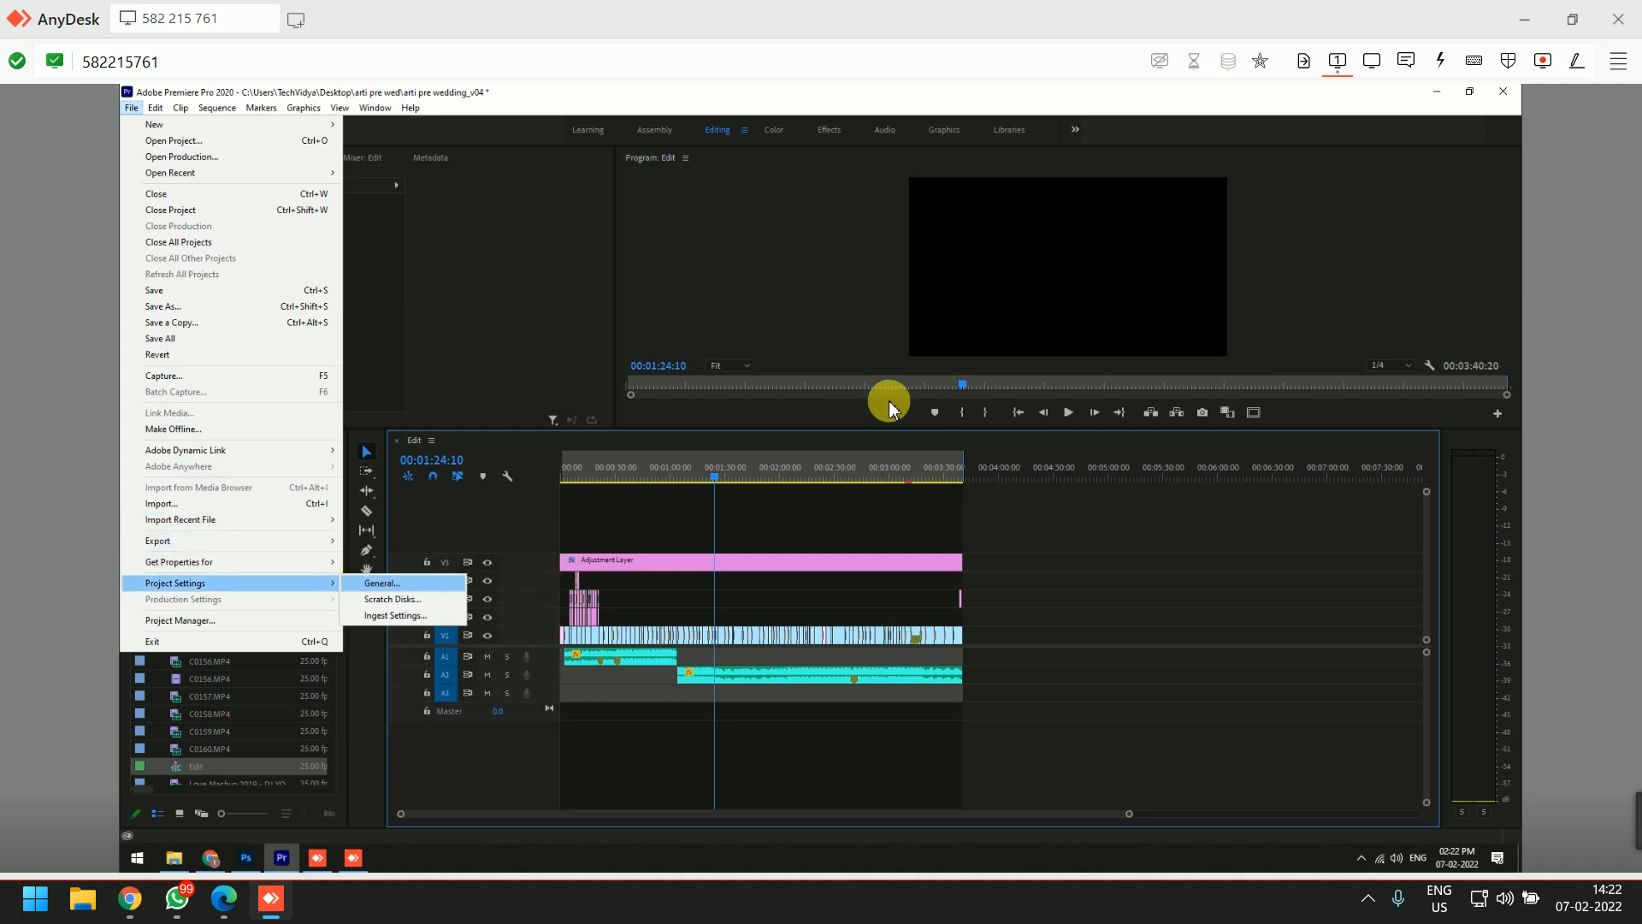
click(787, 323)
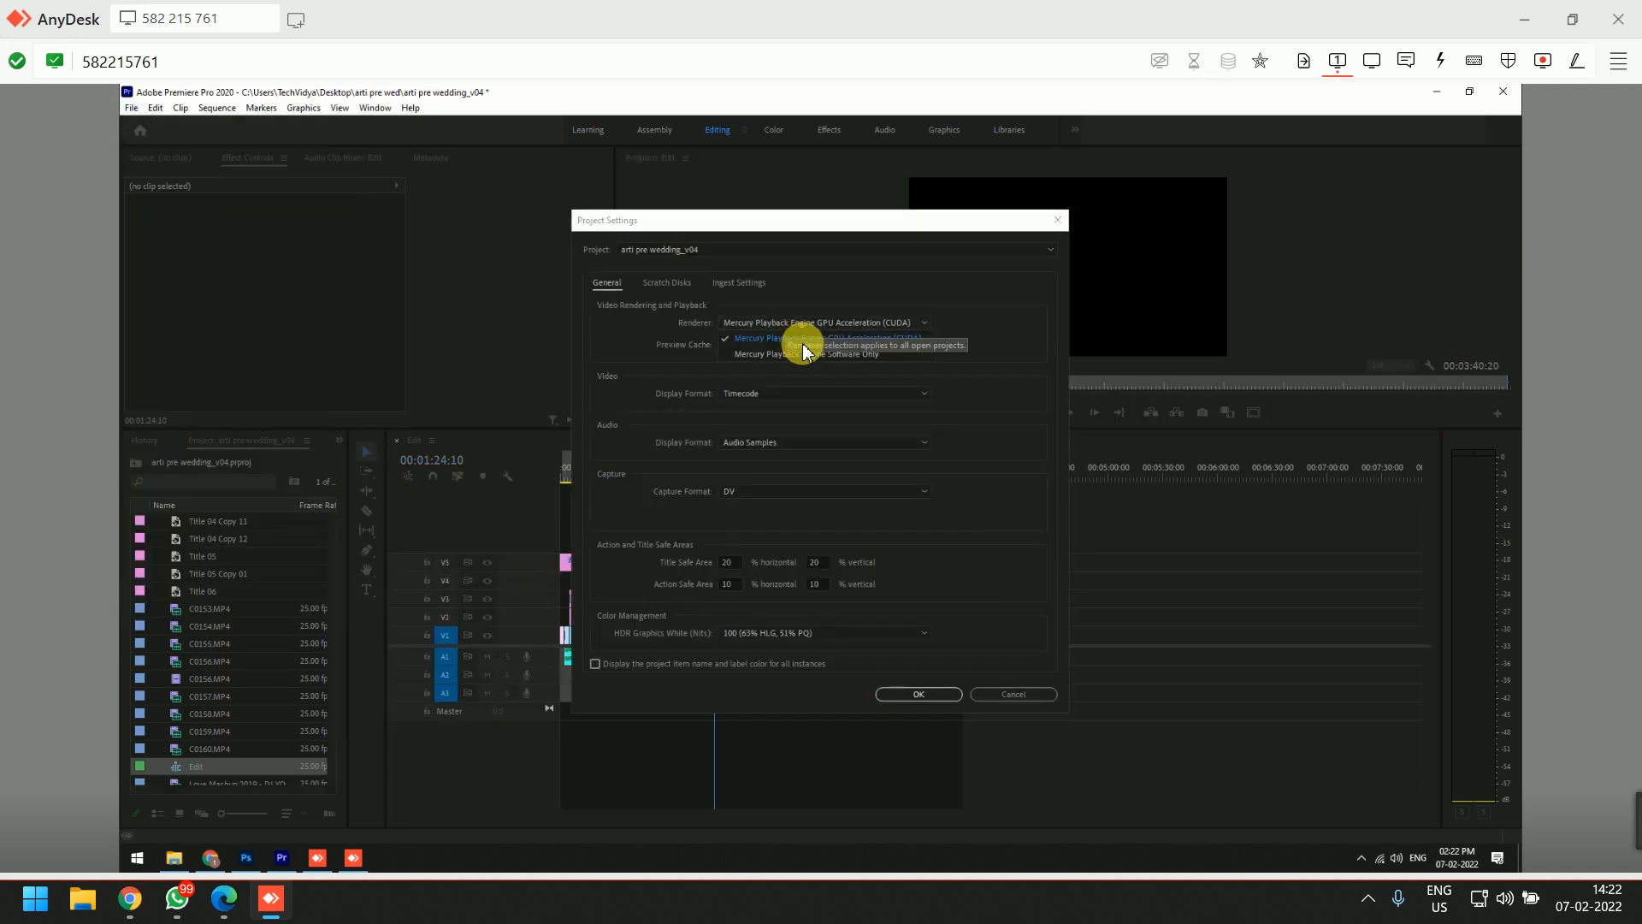
click(819, 354)
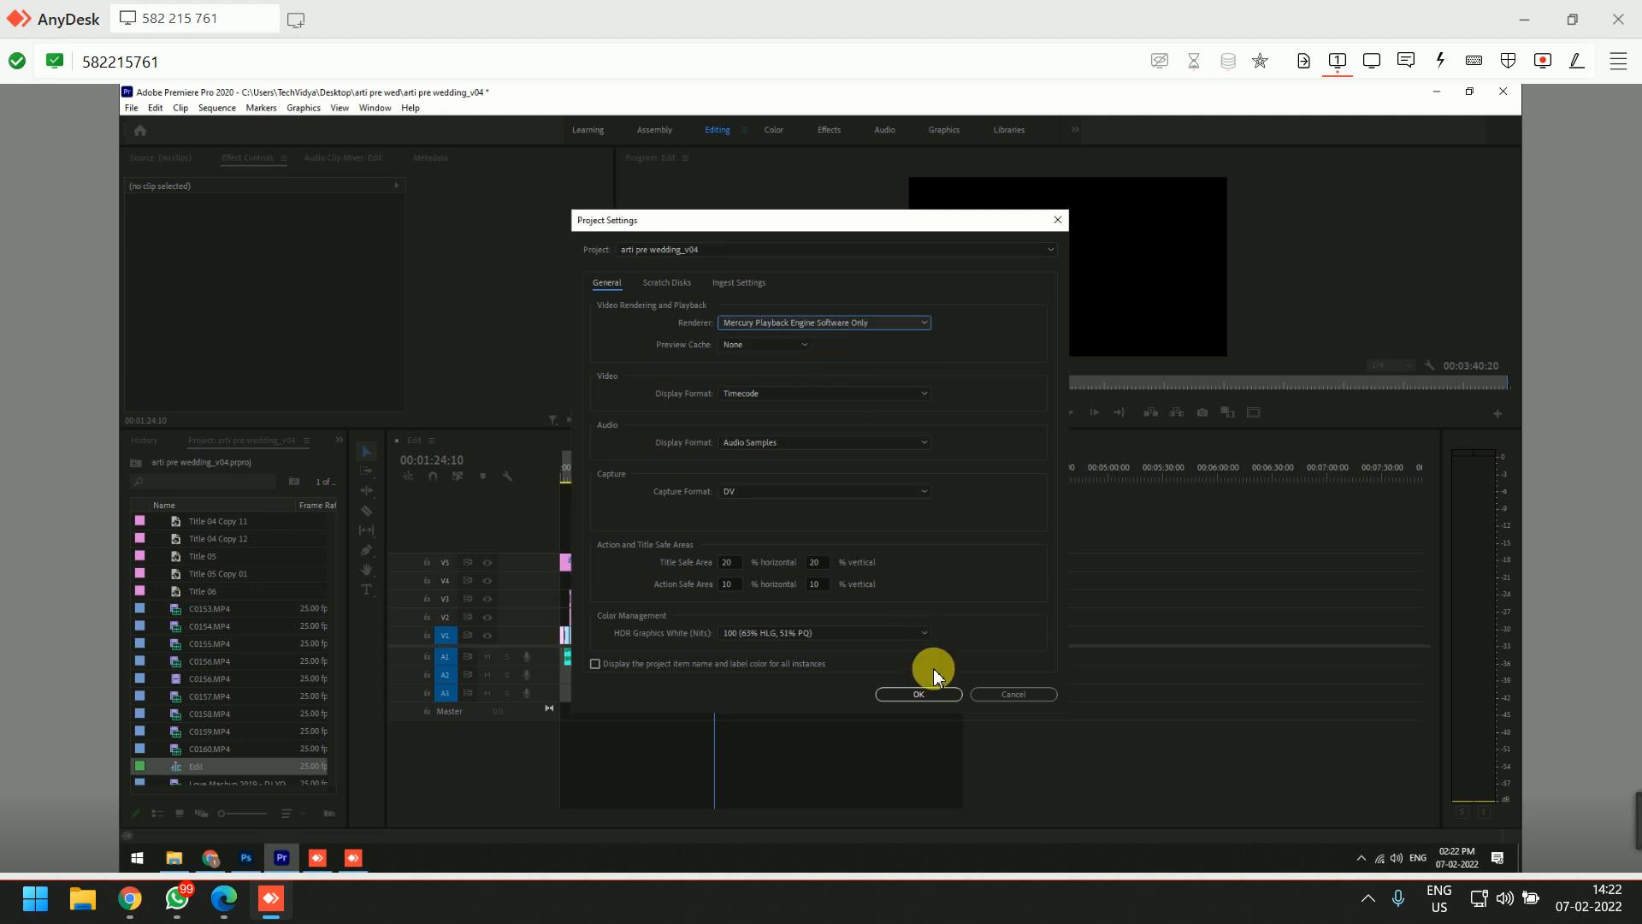
click(918, 693)
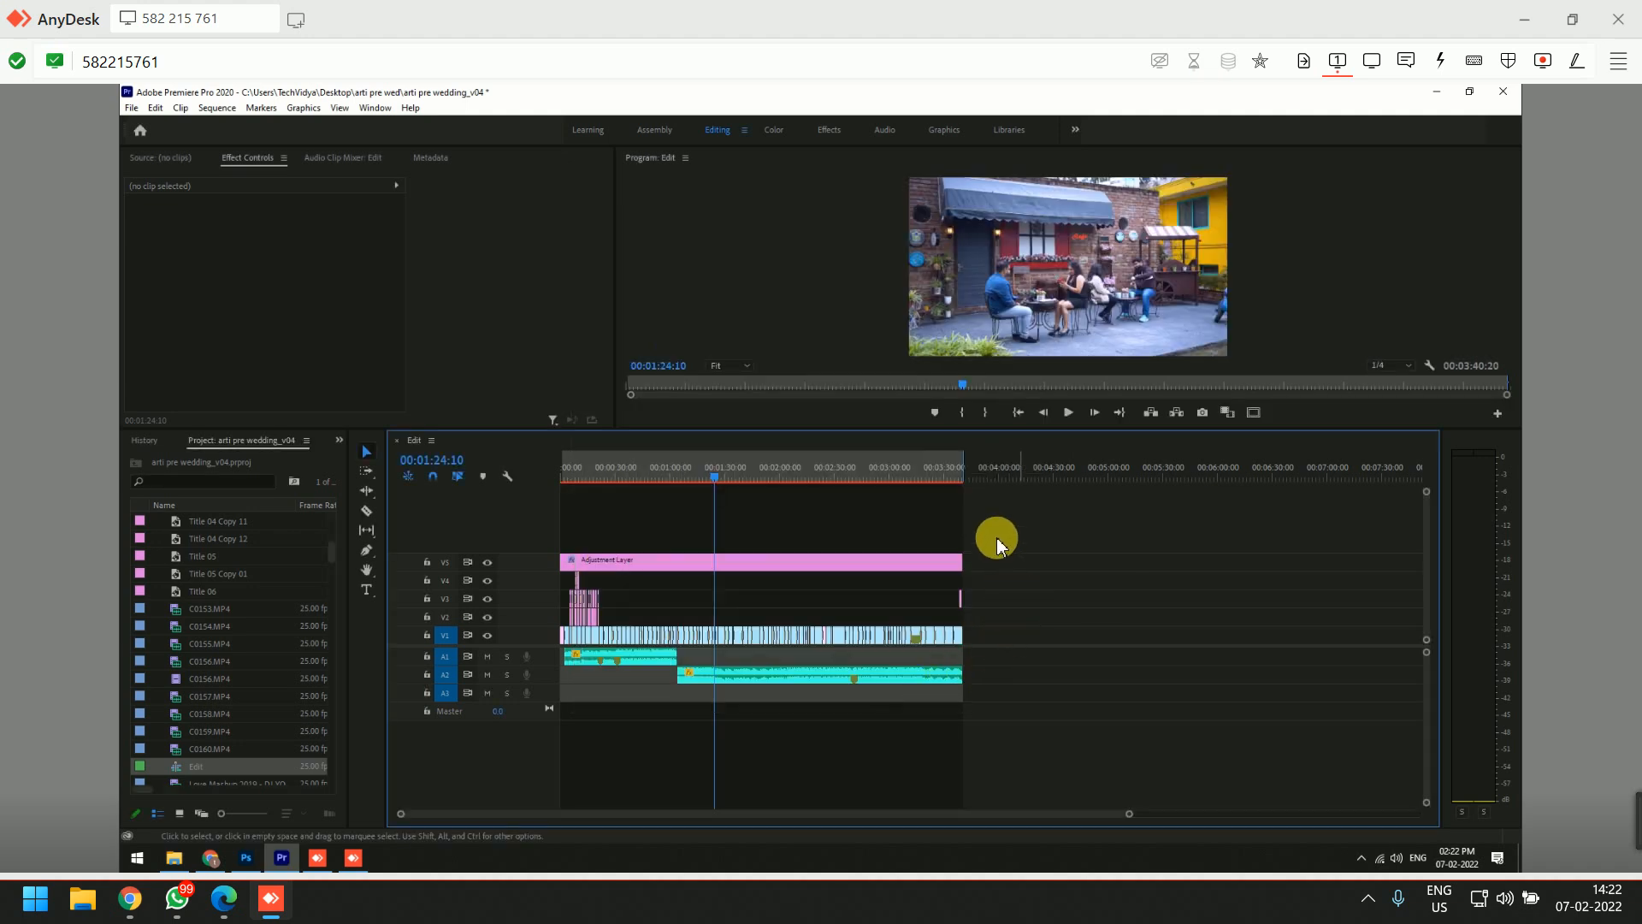
- Open the export settings for the Edit sequence and name the output file Edit_v01
key(ctrl+m)
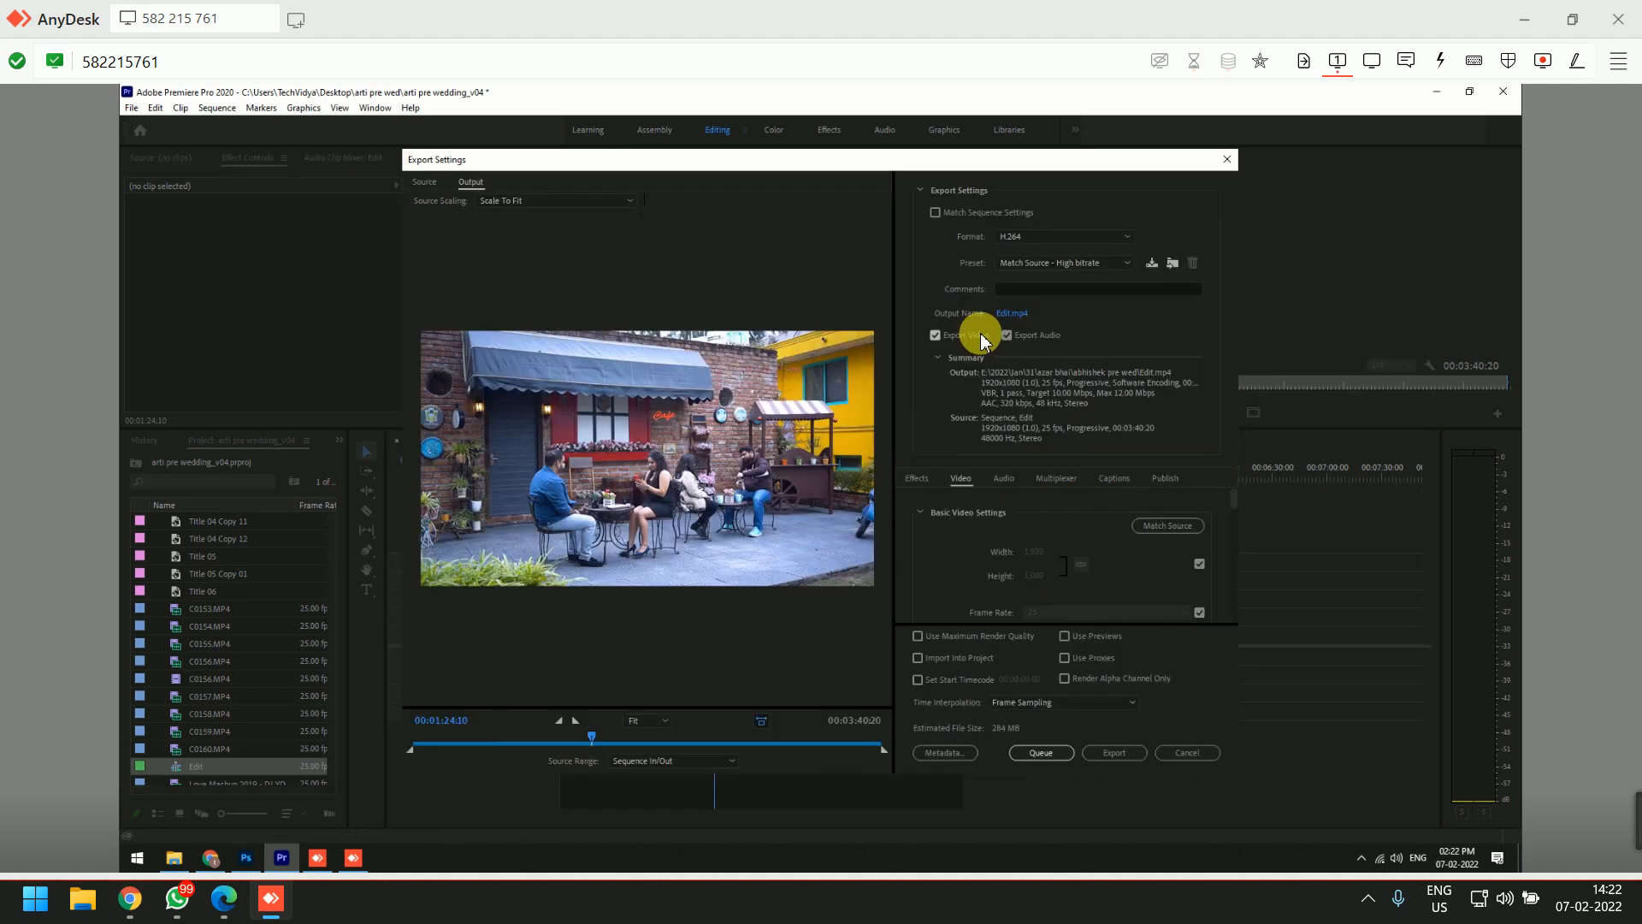
click(1018, 311)
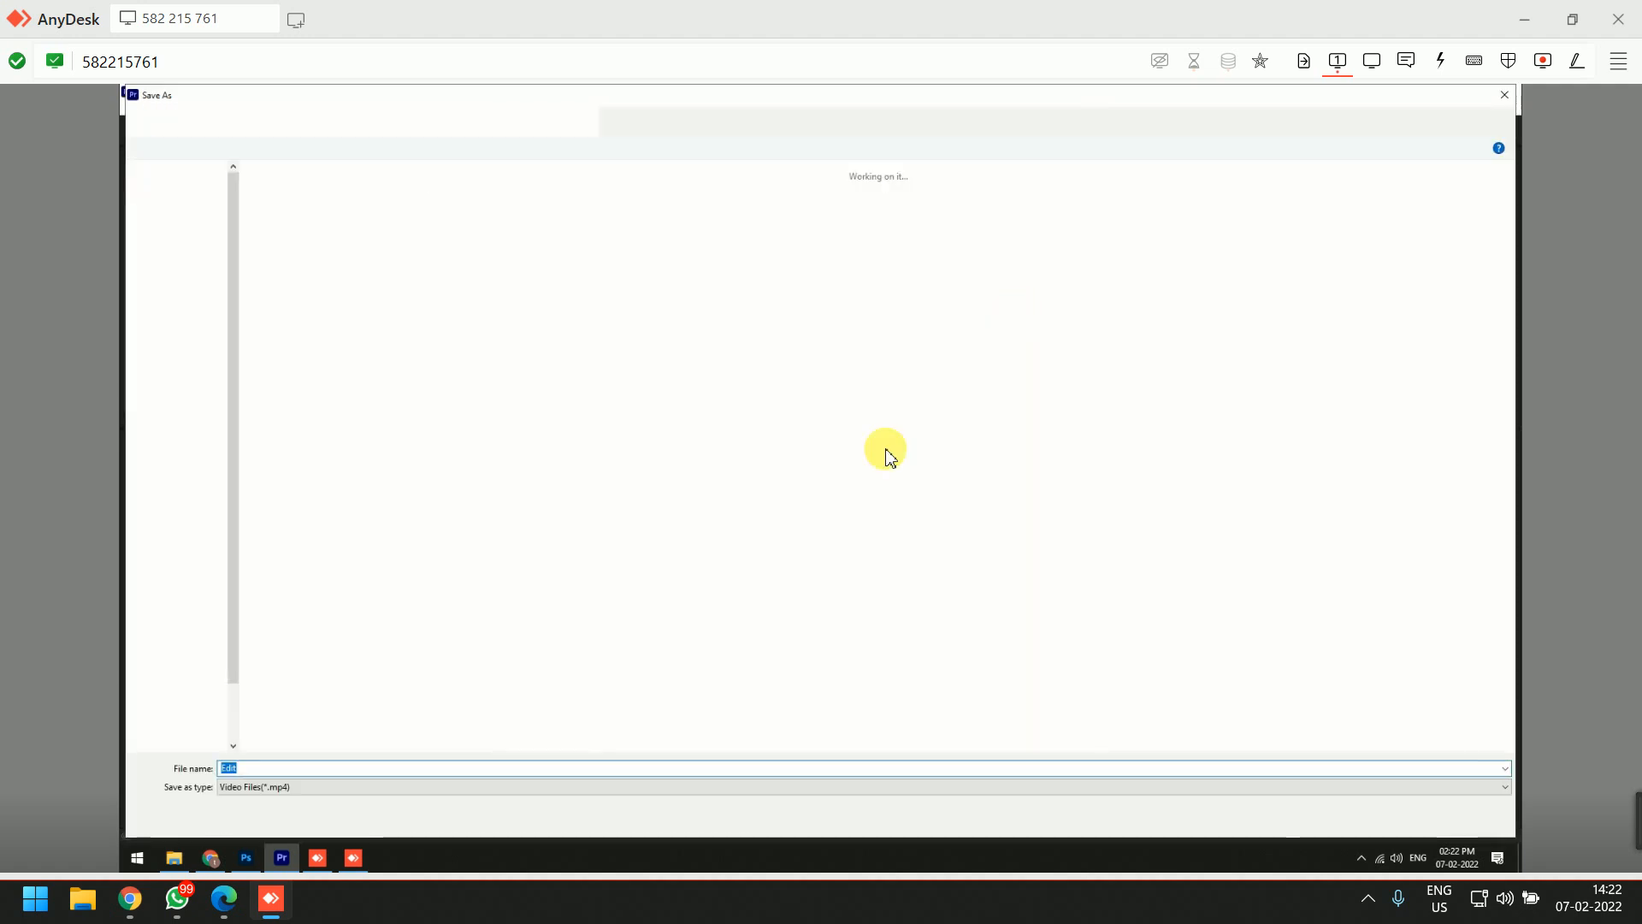
click(409, 768)
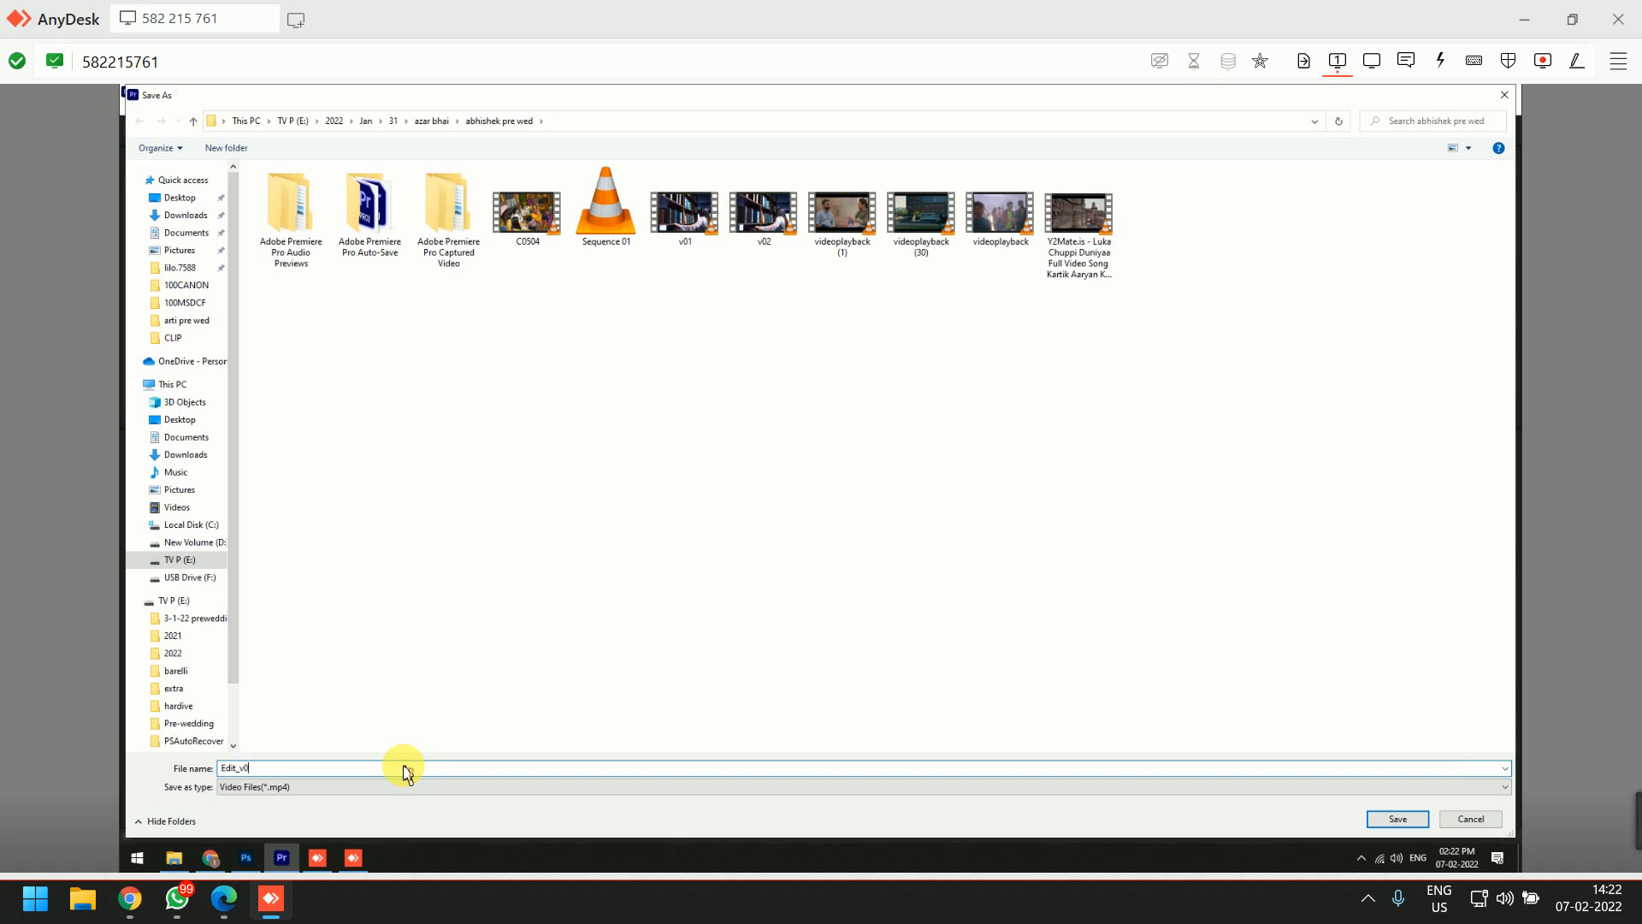
key(Return)
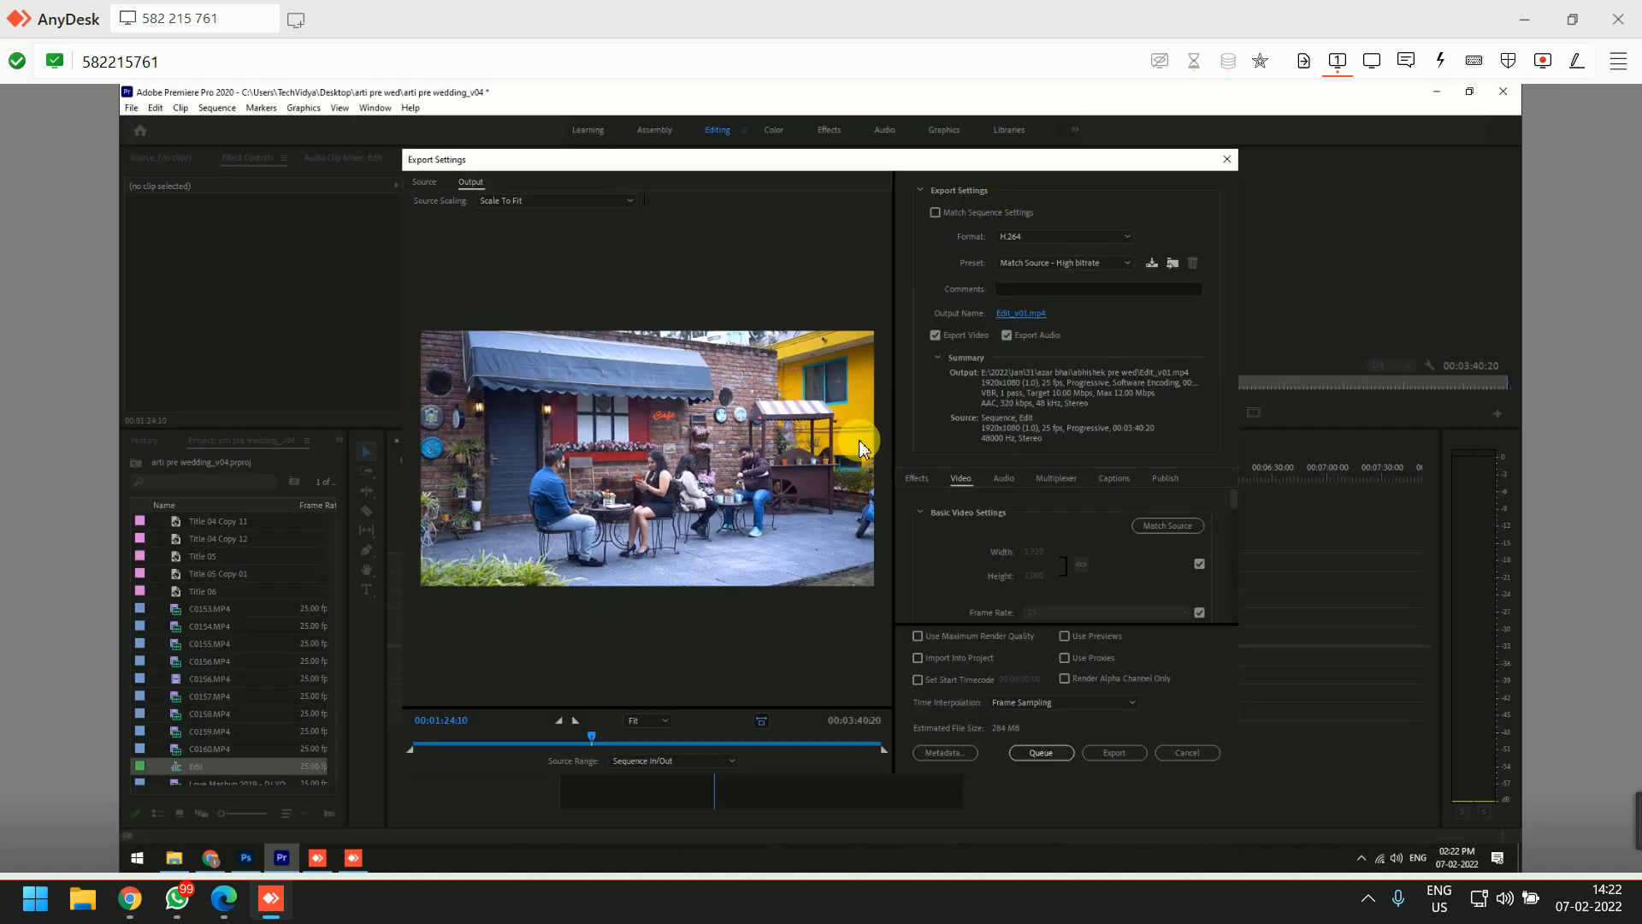
- Enable Render at Maximum Depth in the video settings for the Edit_v01 export
scroll(1231, 509, down, 5)
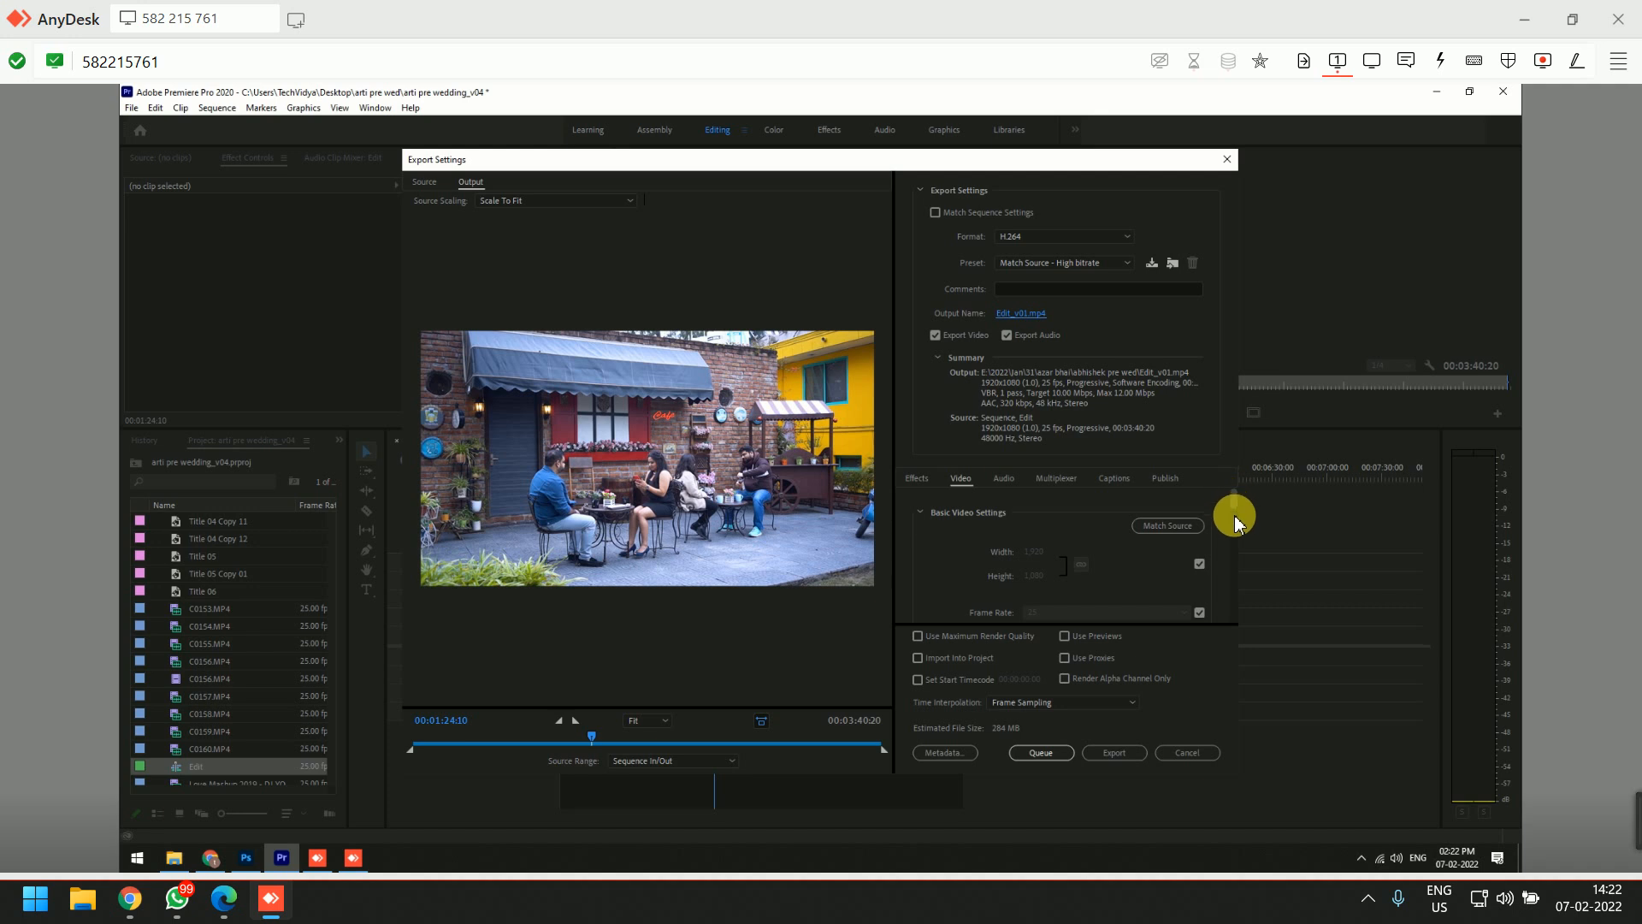
click(992, 494)
scroll(1232, 550, down, 3)
scroll(1233, 564, down, 3)
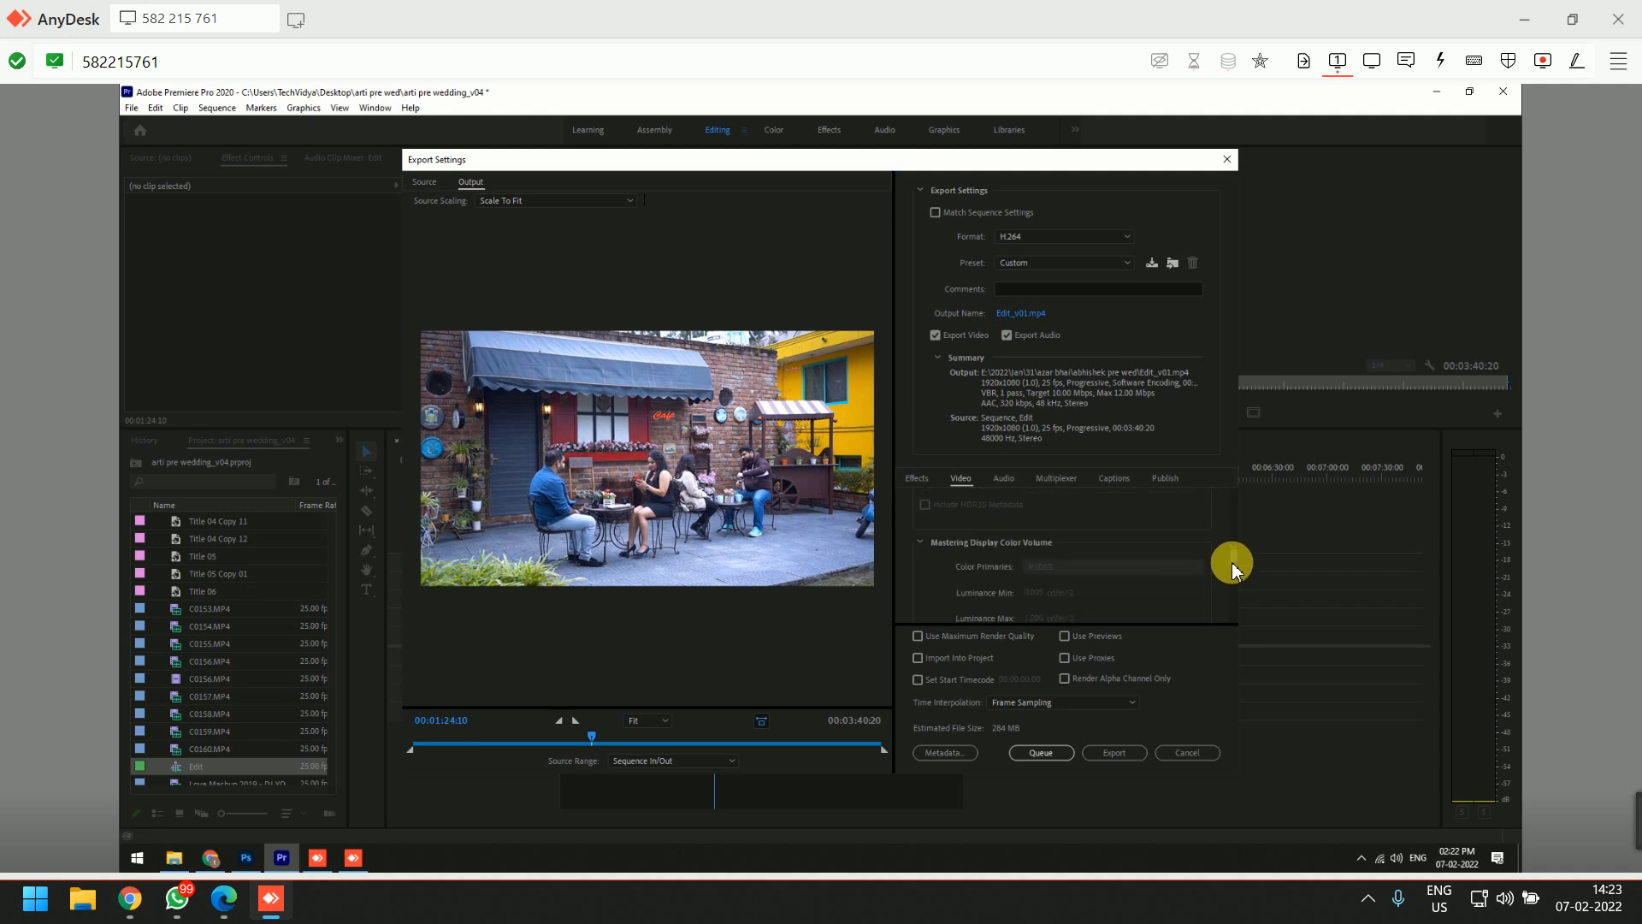
scroll(1232, 613, down, 1)
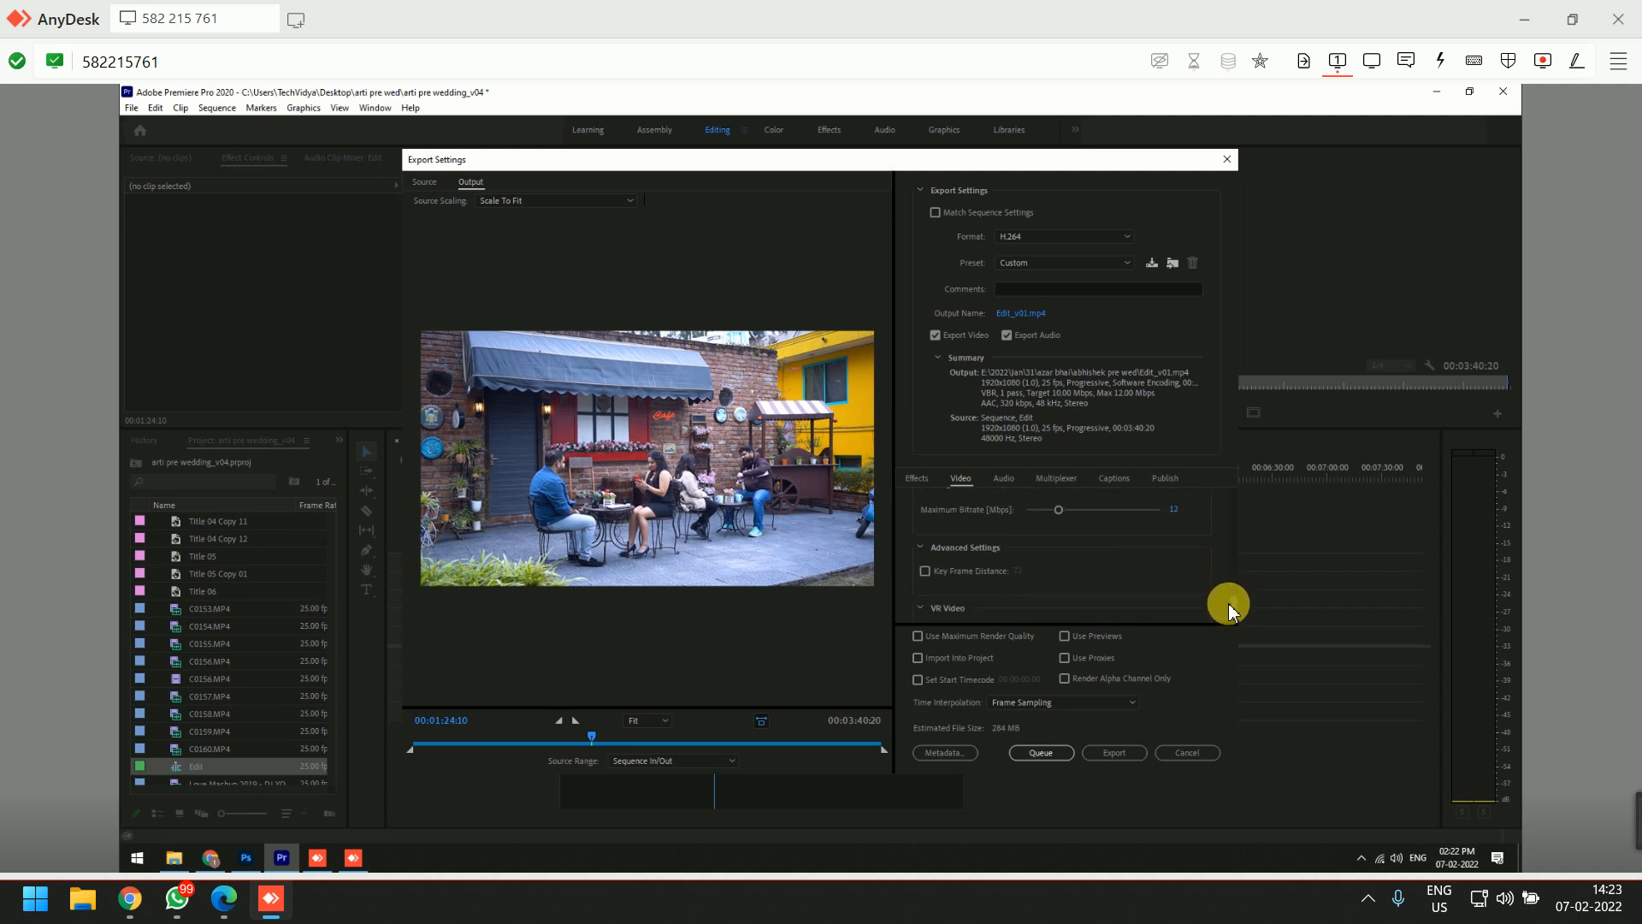
- Export Edit_v01 with Use Maximum Render Quality enabled and a target bitrate of 20 Mbps
click(918, 636)
scroll(972, 620, up, 1)
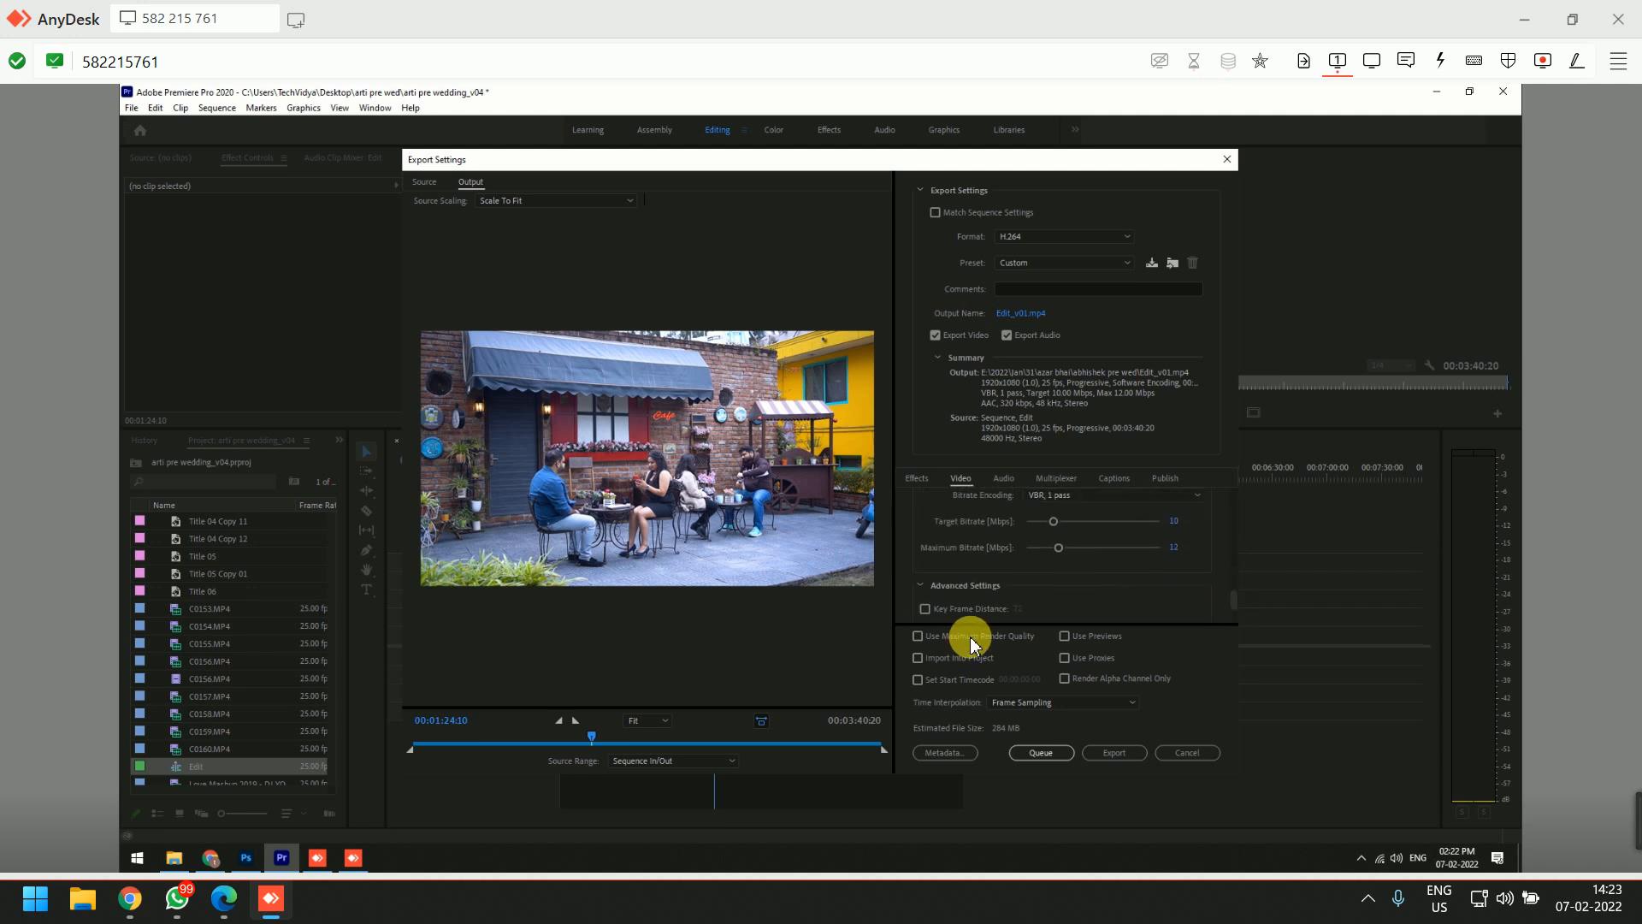
click(1182, 524)
text(20)
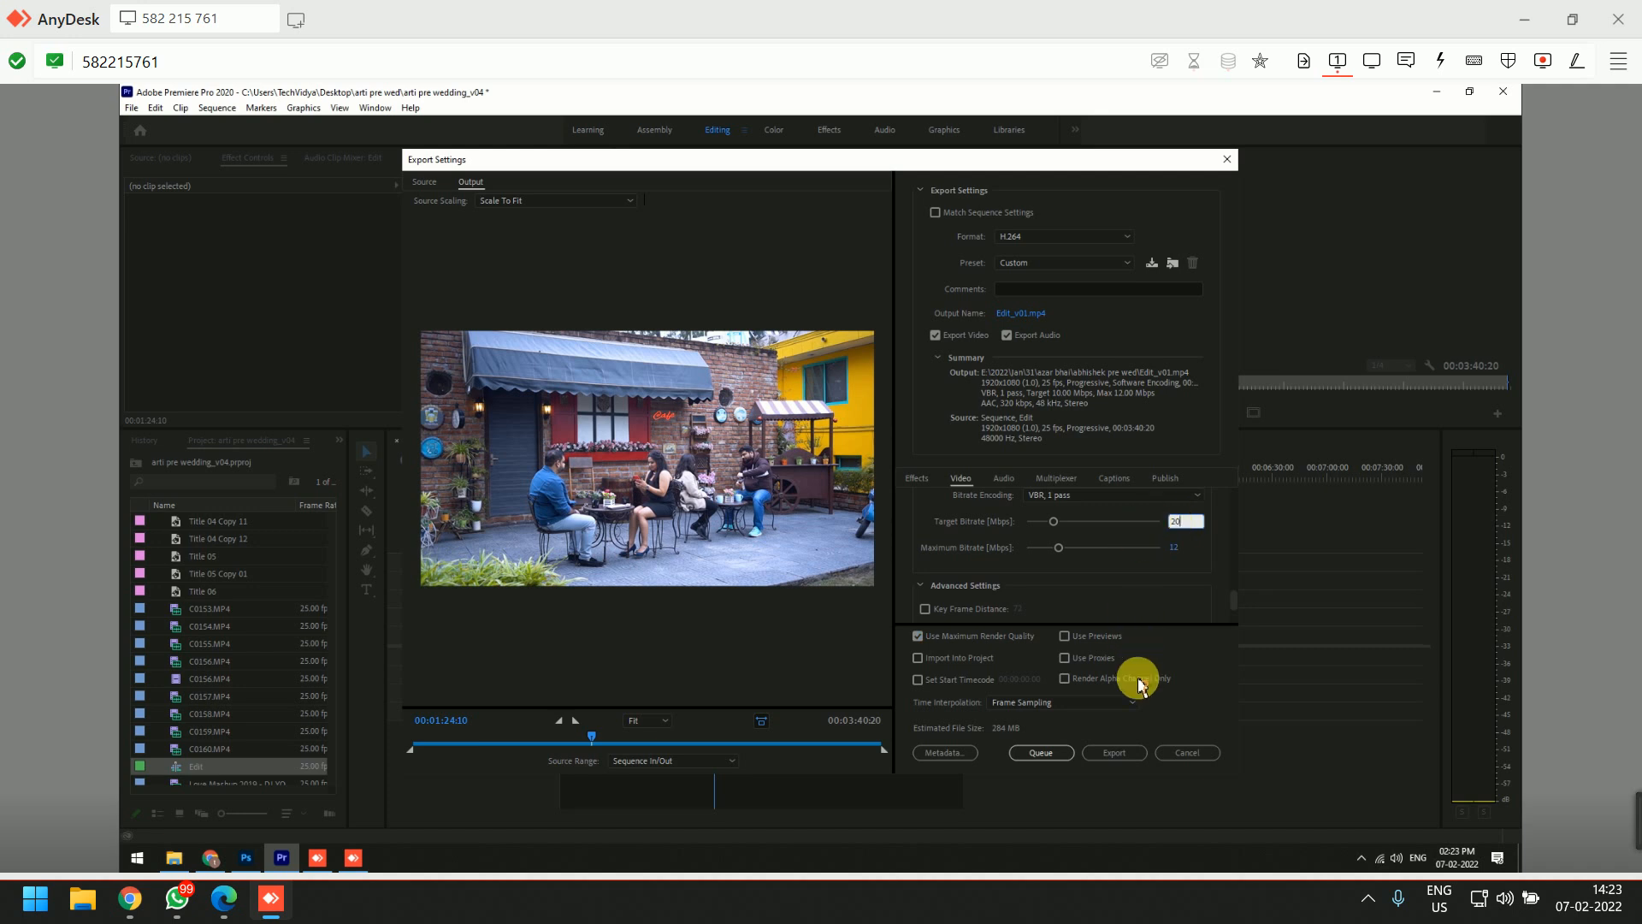
click(1113, 753)
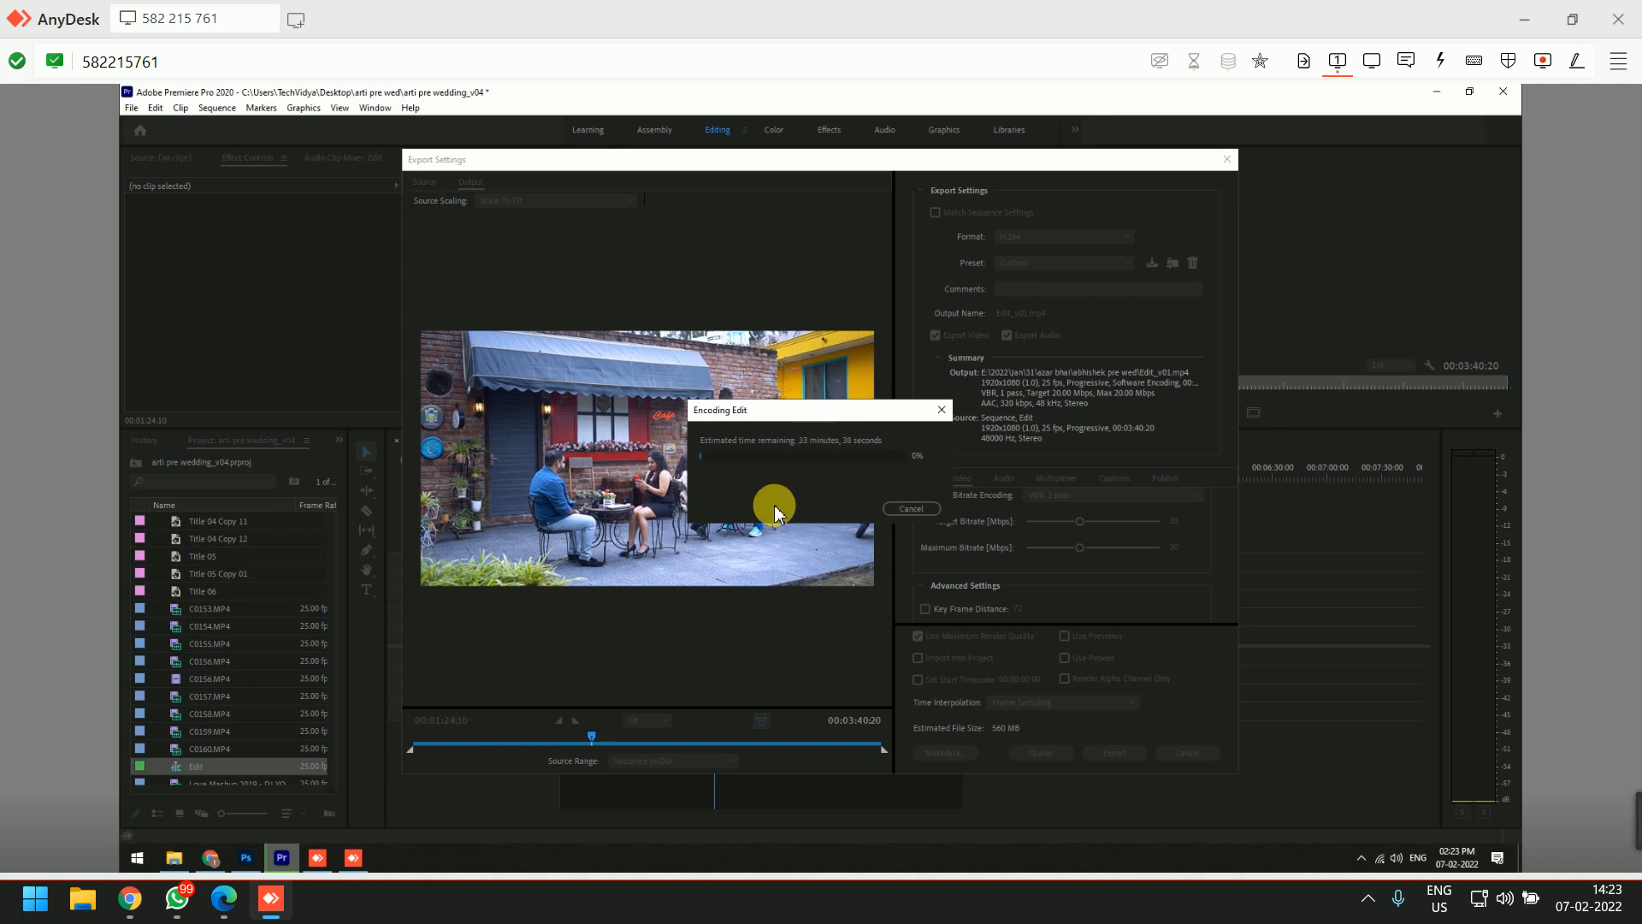
mouse_move(550, 861)
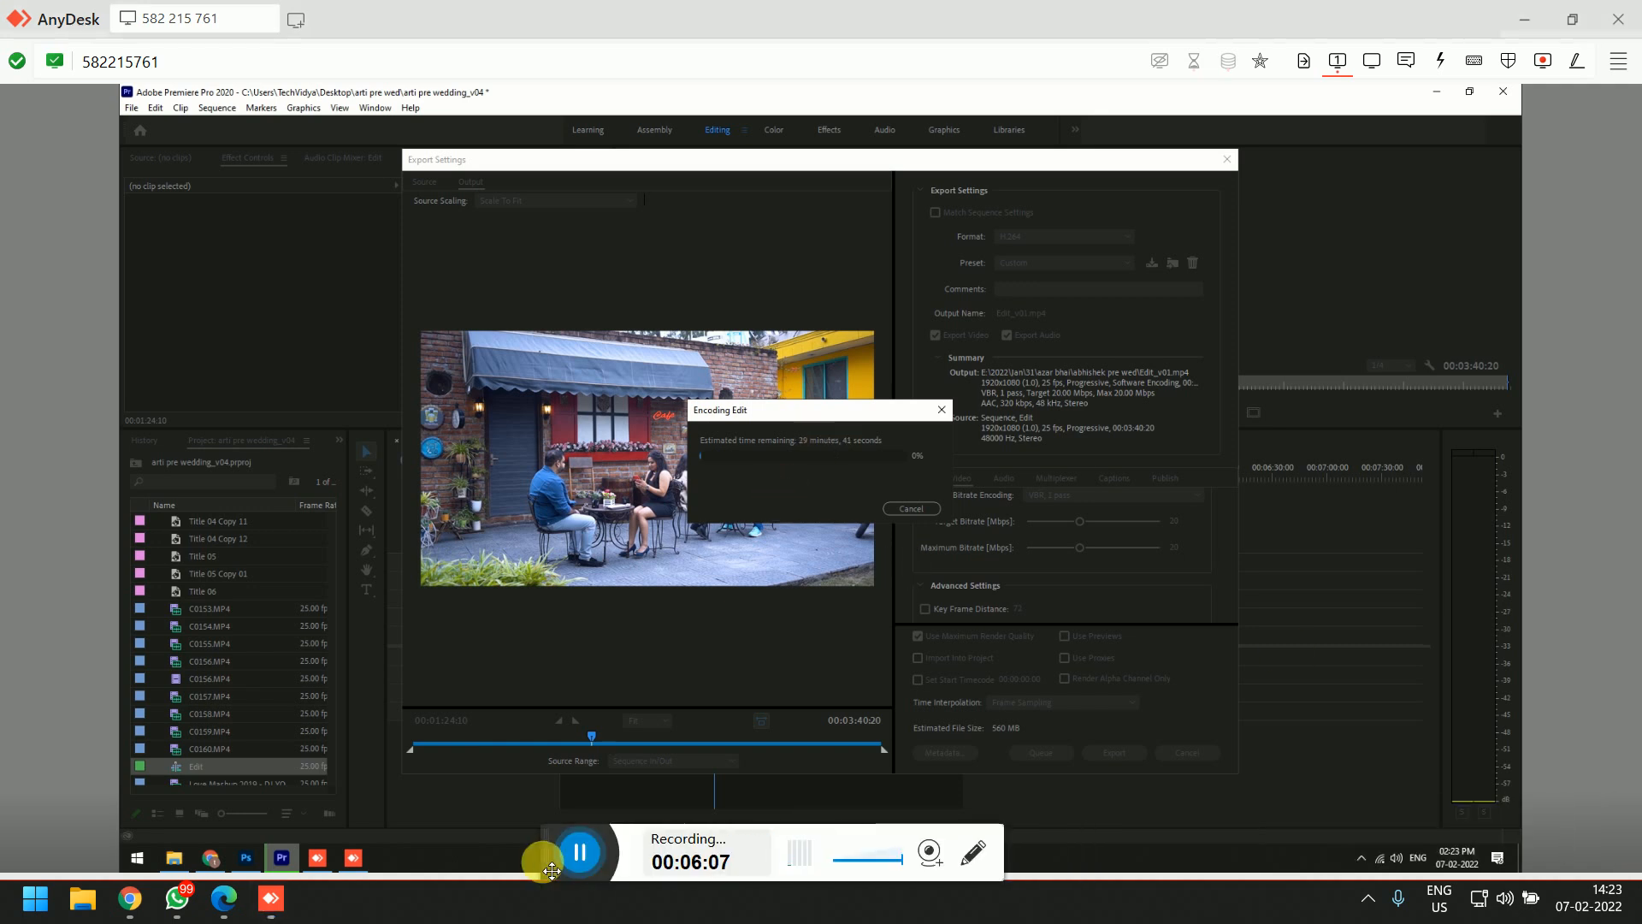